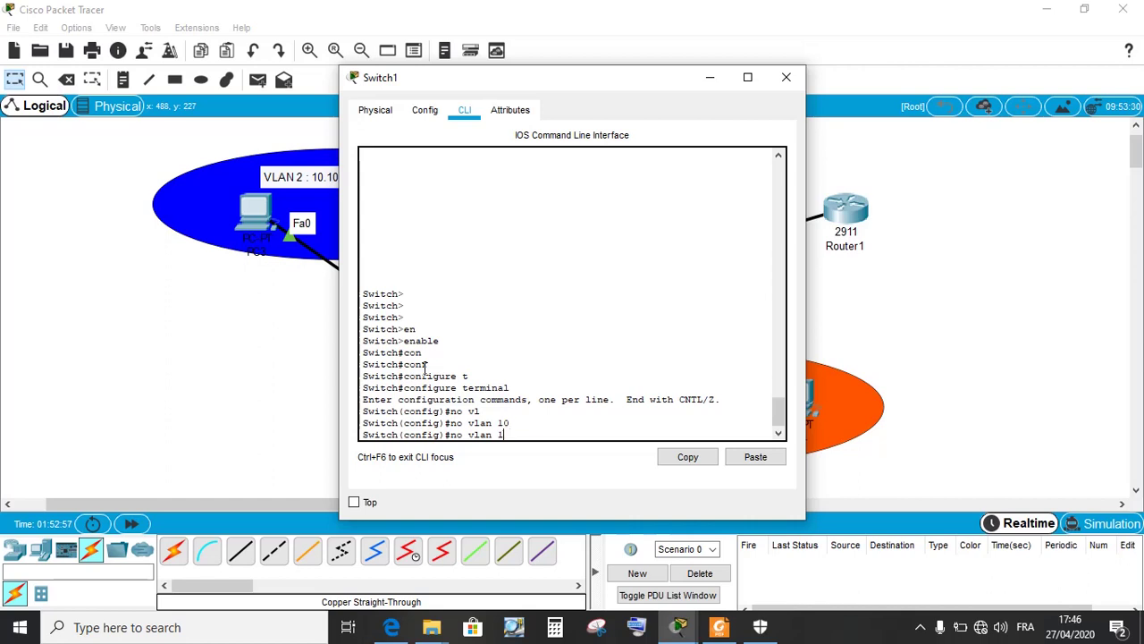
- Delete VLAN 20 from the Switch1 configuration
{"action": "type", "text": "20"}
{"action": "key", "text": "Return"}
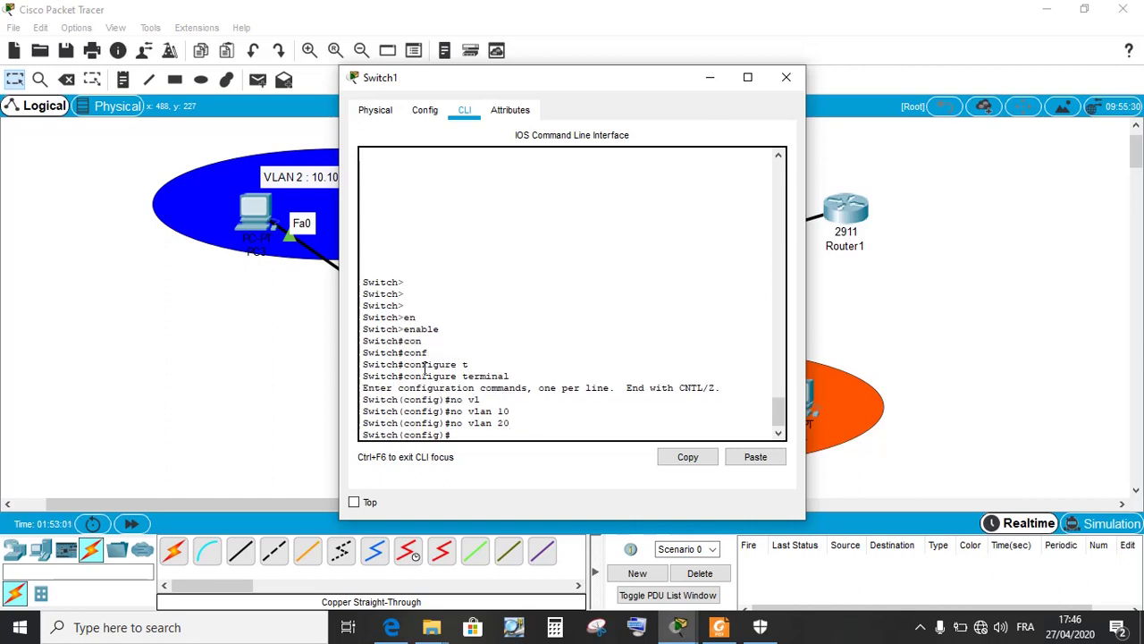
{"action": "key", "text": "Return"}
{"action": "key", "text": "Return"}
{"action": "key", "text": "Return"}
{"action": "key", "text": "Return"}
{"action": "key", "text": "Return"}
{"action": "key", "text": "Return"}
{"action": "key", "text": "Return"}
{"action": "key", "text": "Return"}
{"action": "key", "text": "Return"}
{"action": "key", "text": "Return"}
{"action": "key", "text": "Return"}
{"action": "key", "text": "Return"}
{"action": "key", "text": "Return"}
{"action": "key", "text": "Return"}
{"action": "key", "text": "Return"}
{"action": "key", "text": "Return"}
{"action": "key", "text": "Return"}
{"action": "key", "text": "Return"}
{"action": "key", "text": "Return"}
{"action": "key", "text": "Return"}
{"action": "key", "text": "Return"}
{"action": "key", "text": "Return"}
- Create VLAN 2 on Switch1, name it commerce, and return to global configuration mode
{"action": "type", "text": "vl"}
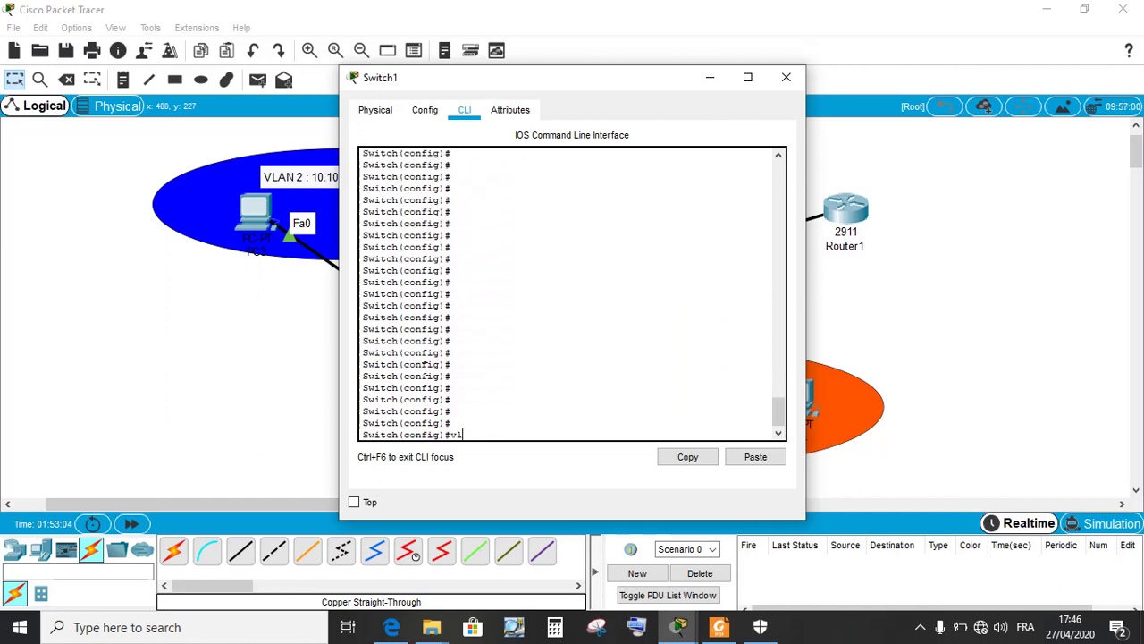
{"action": "key", "text": "Tab"}
{"action": "type", "text": "2"}
{"action": "key", "text": "Return"}
{"action": "type", "text": "n"}
{"action": "type", "text": "am"}
{"action": "key", "text": "Tab"}
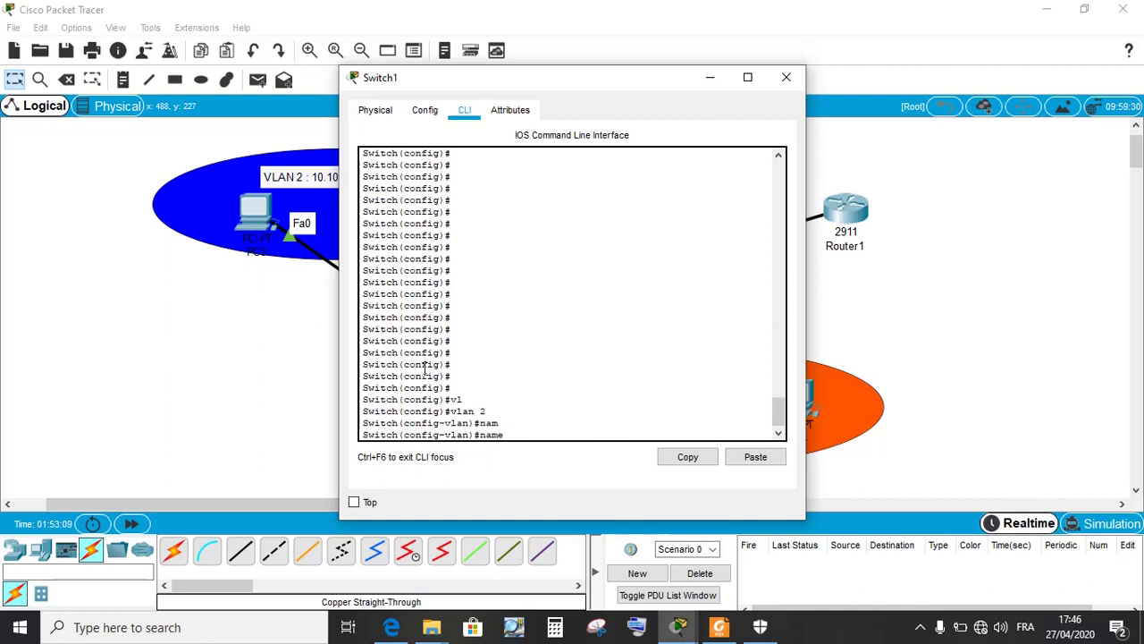
{"action": "type", "text": "commer"}
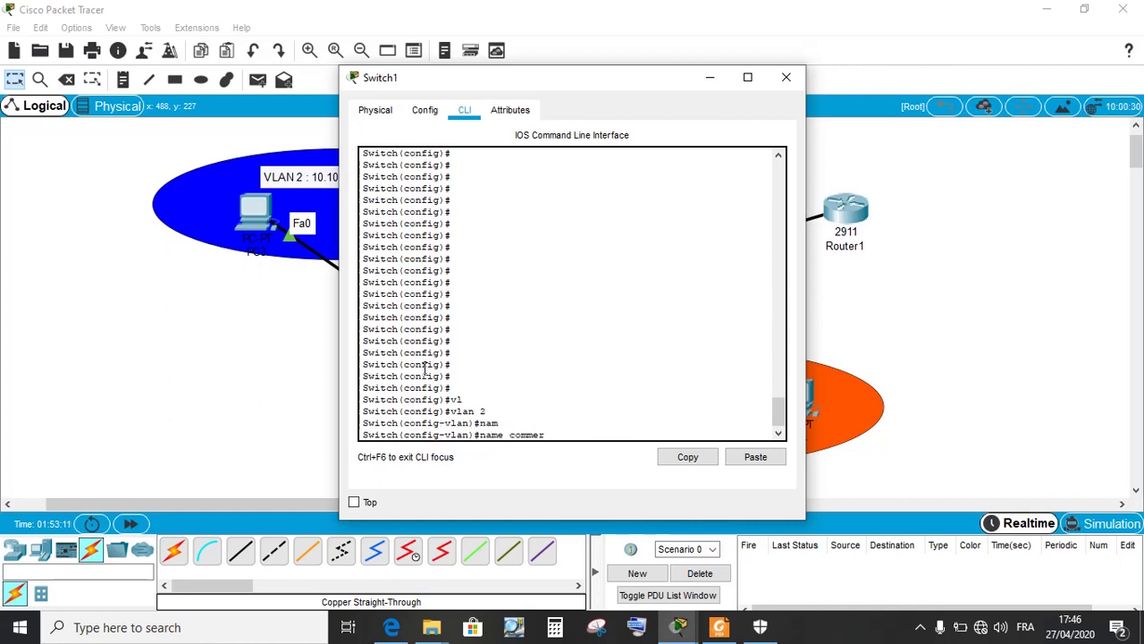
{"action": "type", "text": "ce"}
{"action": "key", "text": "Return"}
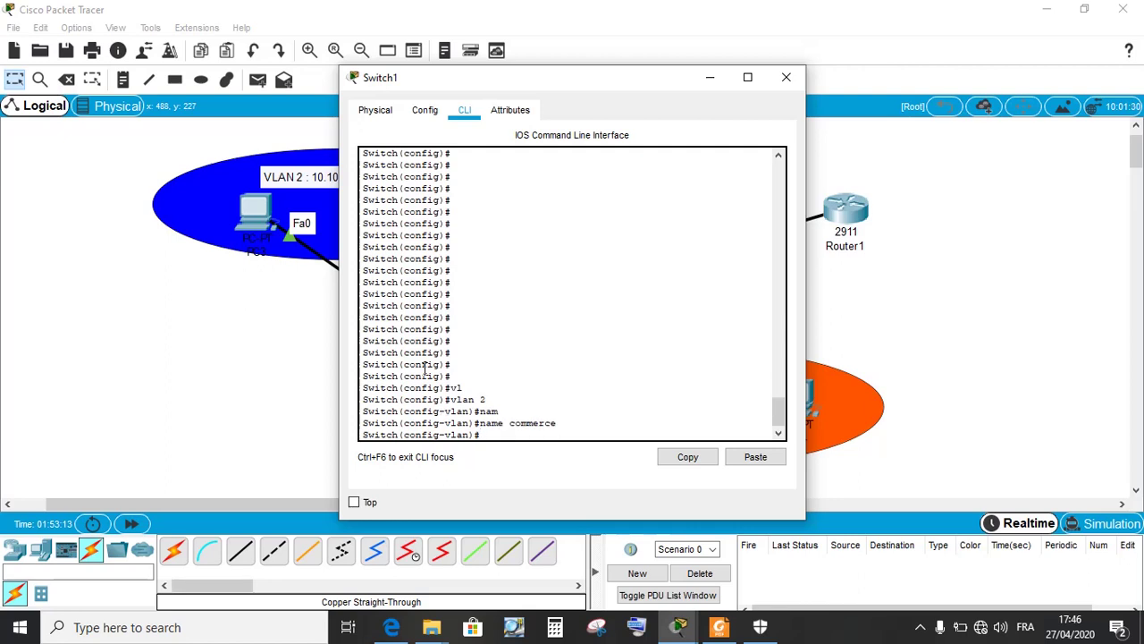
{"action": "type", "text": "ex"}
{"action": "key", "text": "Tab"}
{"action": "key", "text": "Return"}
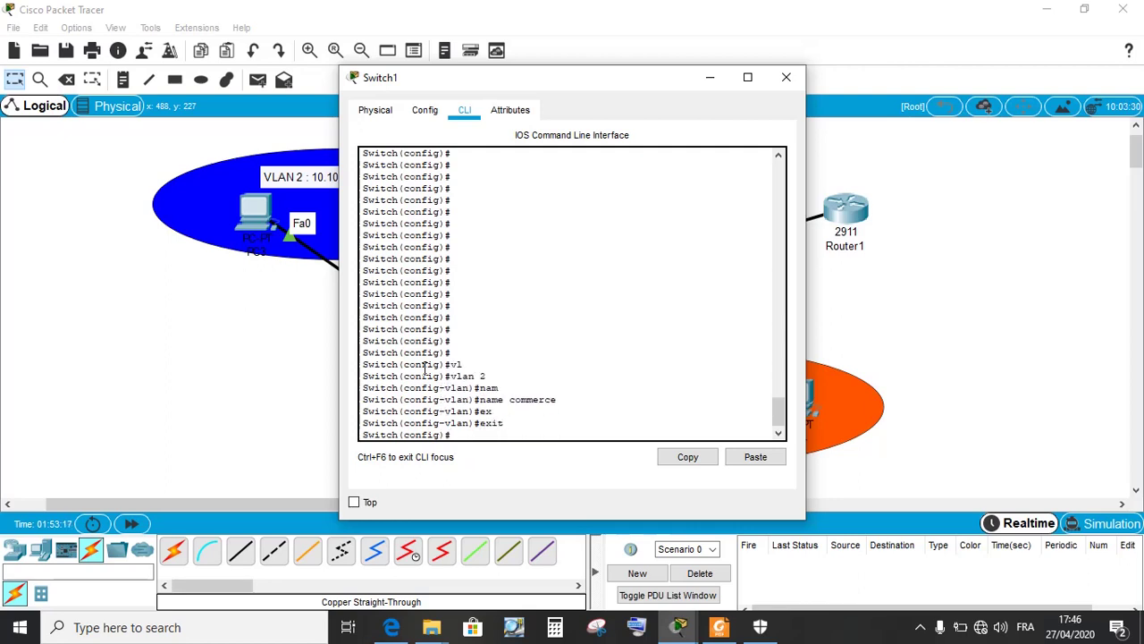
- Create VLAN 4 on Switch1 and name it gestion
{"action": "type", "text": "vl"}
{"action": "key", "text": "Tab"}
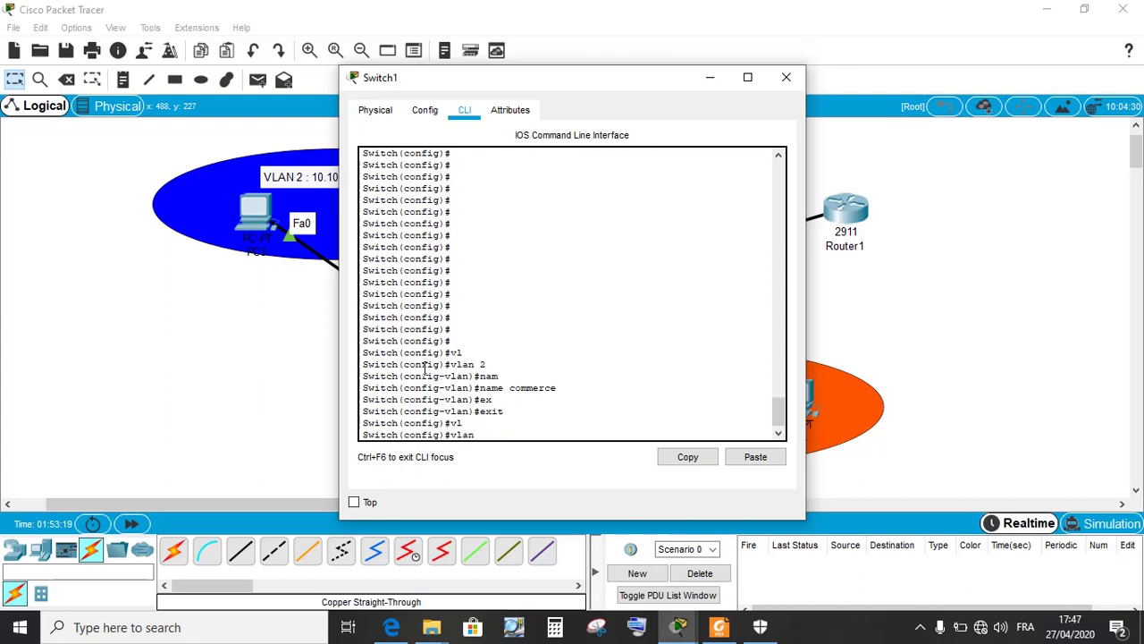
{"action": "type", "text": "4"}
{"action": "key", "text": "Return"}
{"action": "type", "text": "nam"}
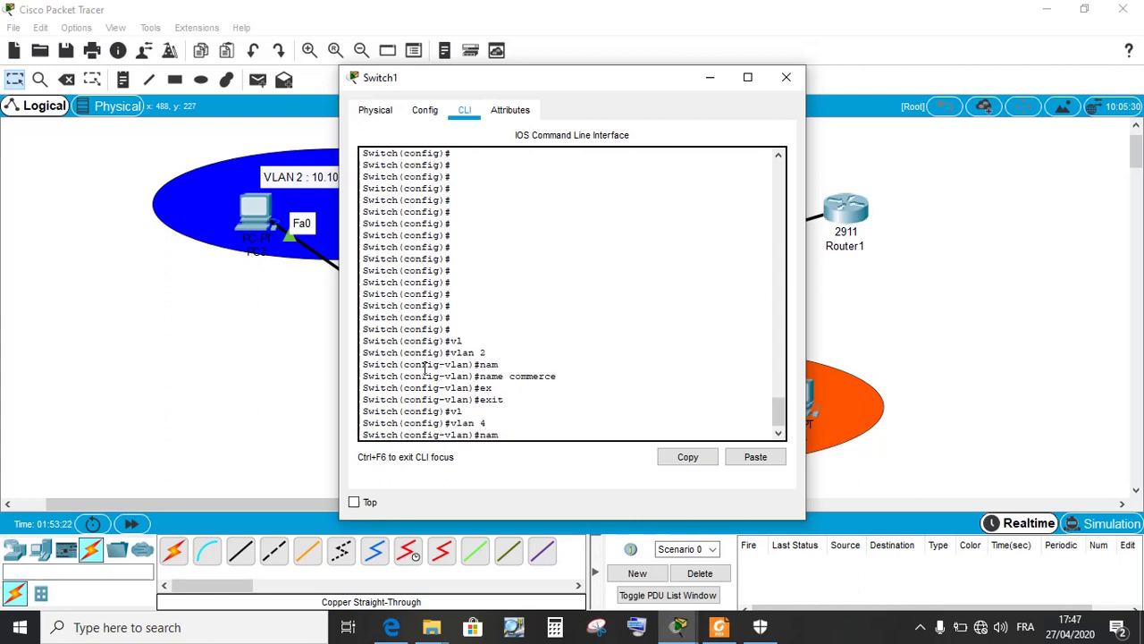
{"action": "key", "text": "Tab"}
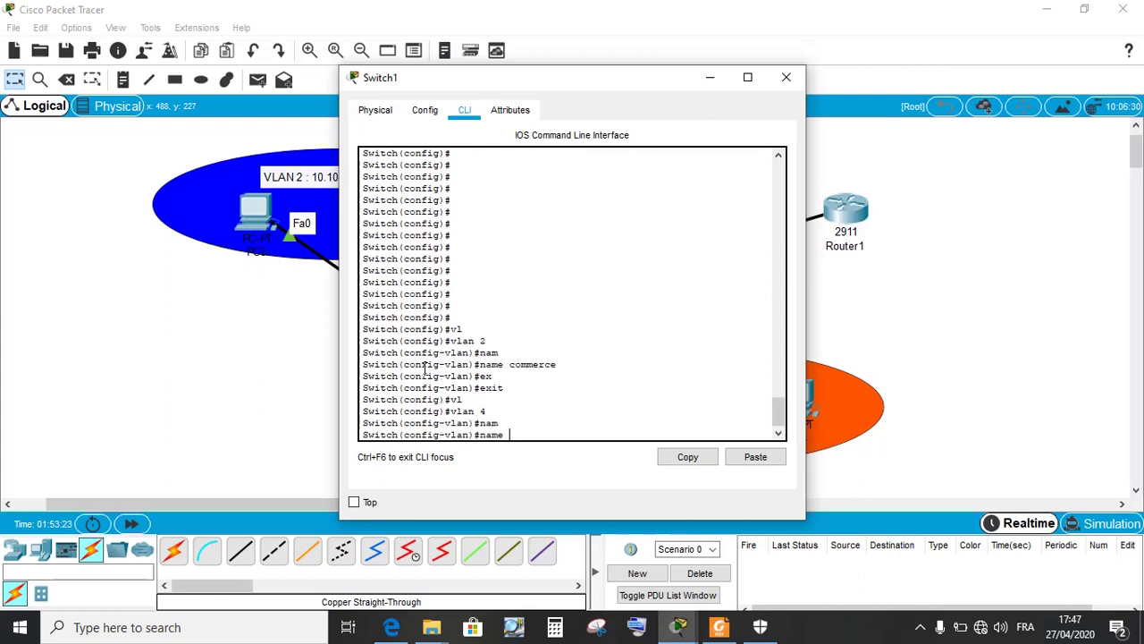
{"action": "type", "text": "gestion"}
{"action": "key", "text": "Return"}
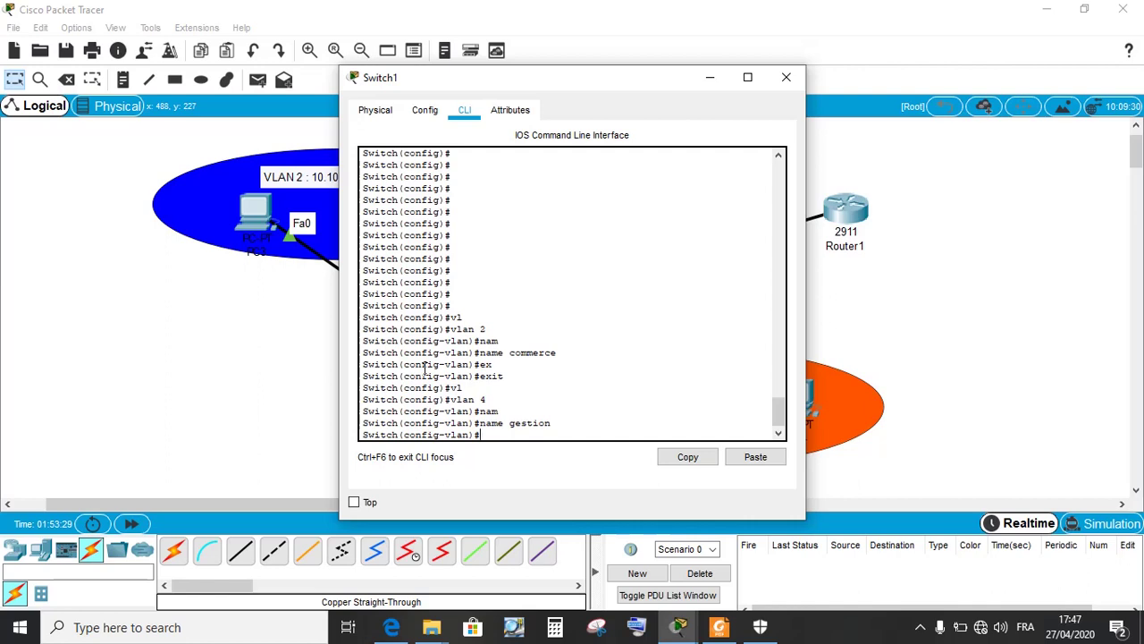
- Leave configuration mode on Switch1 and save the running configuration with wr
{"action": "type", "text": "end"}
{"action": "key", "text": "Return"}
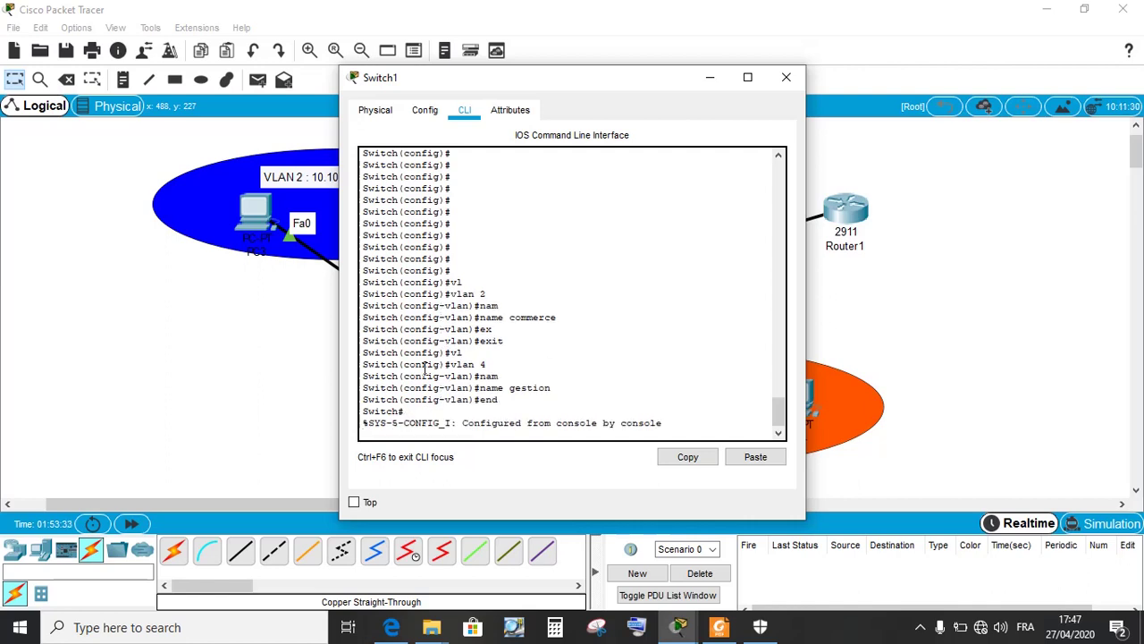
{"action": "key", "text": "Return"}
{"action": "type", "text": "wr"}
{"action": "key", "text": "Return"}
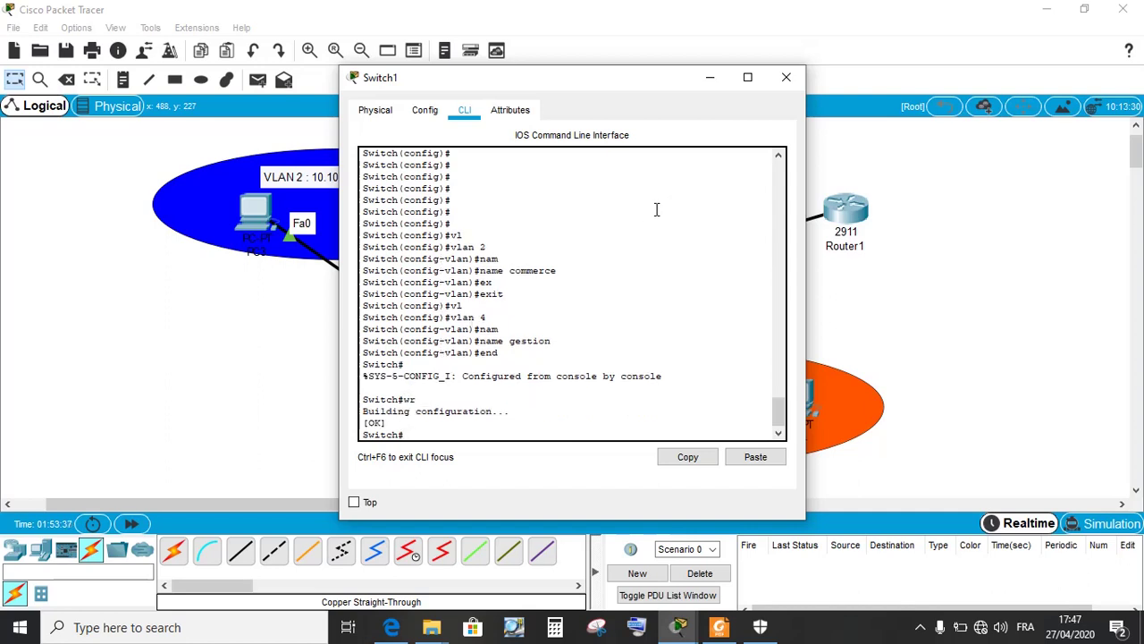
- Display the VLAN table of Switch1 with show vlan and page through to its end
{"action": "type", "text": "sh"}
{"action": "key", "text": "Tab"}
{"action": "type", "text": "vml"}
{"action": "key", "text": "Tab"}
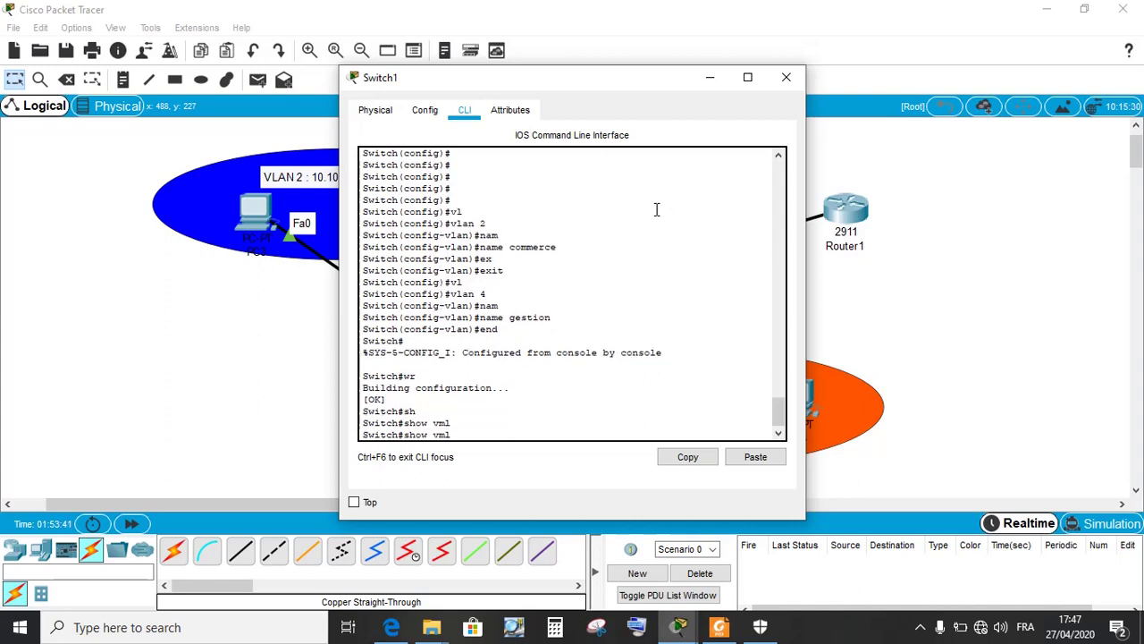
{"action": "key", "text": "BackSpace"}
{"action": "key", "text": "BackSpace"}
{"action": "type", "text": "l"}
{"action": "key", "text": "Tab"}
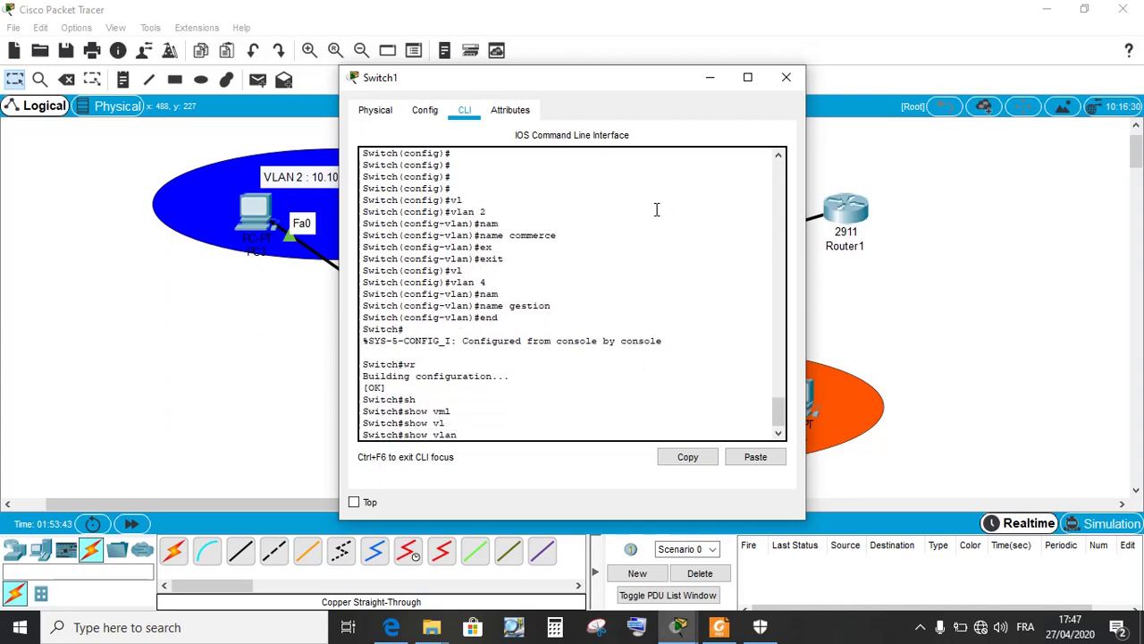
{"action": "key", "text": "Return"}
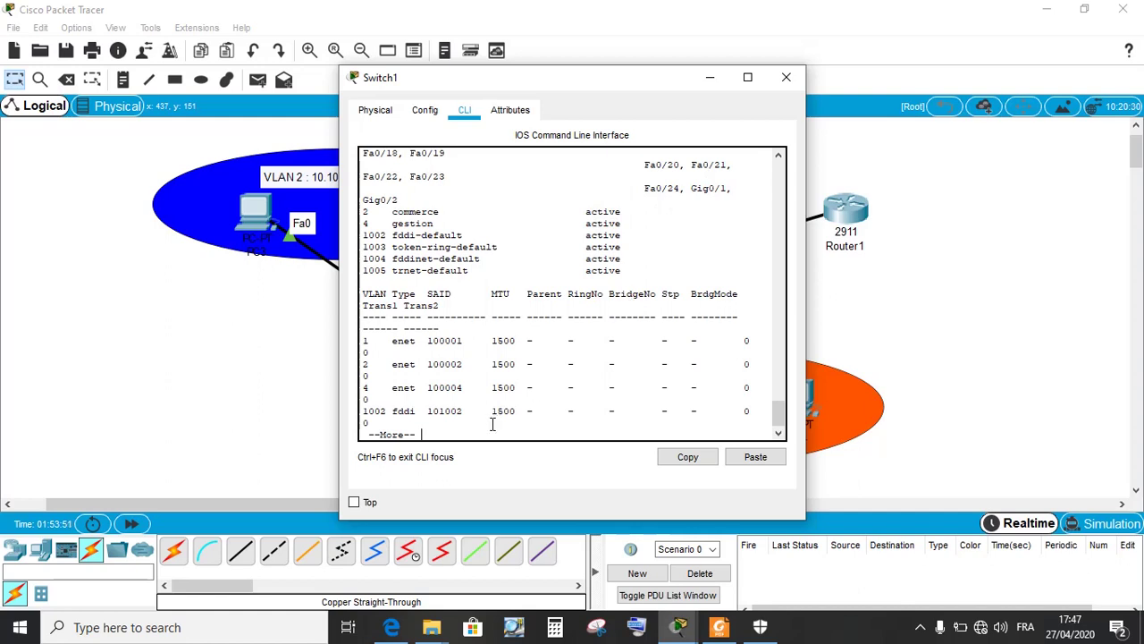
{"action": "key", "text": "Return"}
{"action": "key", "text": "Return"}
{"action": "key", "text": "Return"}
{"action": "key", "text": "Return"}
{"action": "key", "text": "Return"}
{"action": "key", "text": "Return"}
{"action": "key", "text": "Return"}
{"action": "key", "text": "Return"}
{"action": "key", "text": "Return"}
{"action": "key", "text": "Return"}
{"action": "key", "text": "Return"}
{"action": "key", "text": "Return"}
{"action": "key", "text": "Return"}
{"action": "key", "text": "Return"}
{"action": "key", "text": "Return"}
{"action": "key", "text": "Return"}
{"action": "key", "text": "Return"}
{"action": "key", "text": "Return"}
{"action": "key", "text": "Return"}
{"action": "key", "text": "Return"}
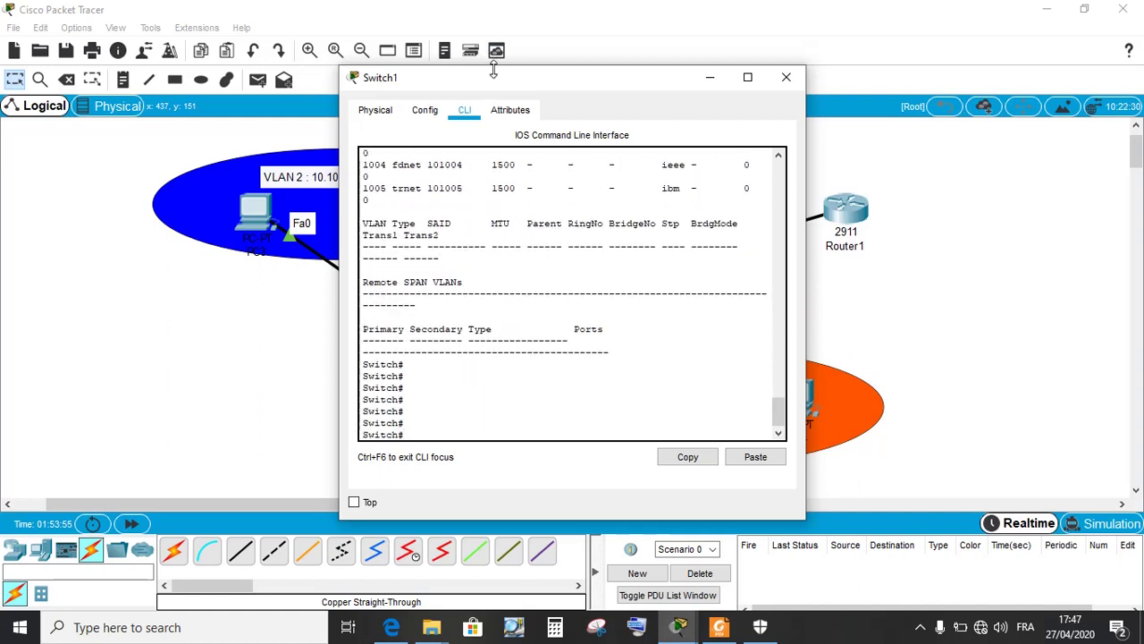
- Move the Switch1 window aside to uncover the topology and enter global configuration mode with configure terminal
{"action": "left_click_drag", "start_coordinate": [502, 87], "coordinate": [672, 65]}
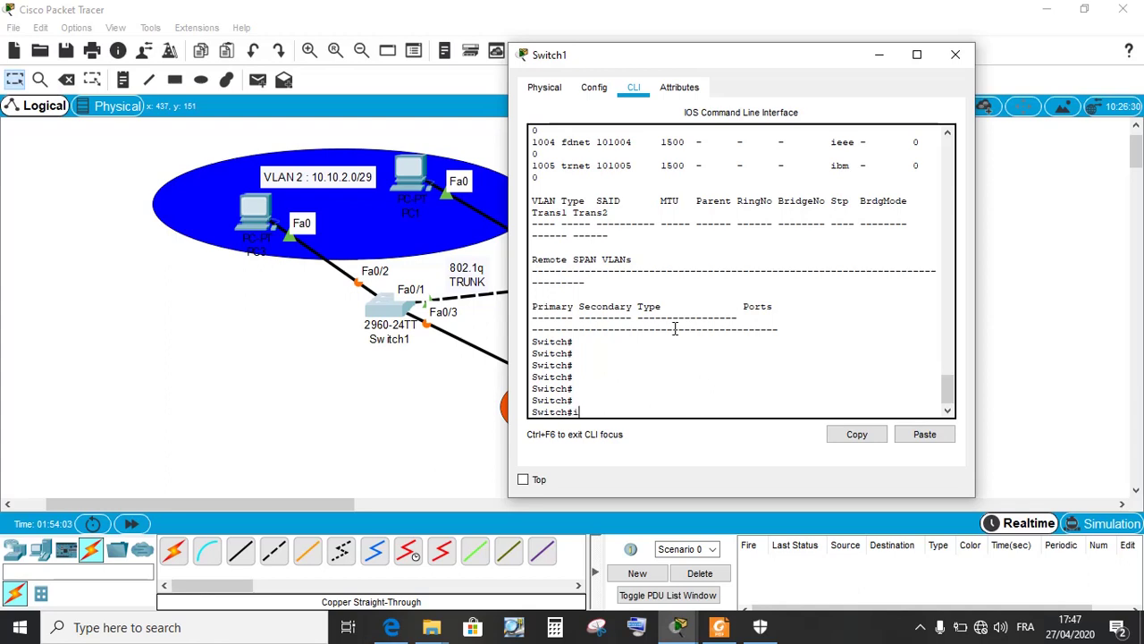
{"action": "key", "text": "Up"}
{"action": "key", "text": "BackSpace"}
{"action": "key", "text": "BackSpace"}
{"action": "key", "text": "BackSpace"}
{"action": "key", "text": "BackSpace"}
{"action": "key", "text": "BackSpace"}
{"action": "key", "text": "BackSpace"}
{"action": "key", "text": "BackSpace"}
{"action": "key", "text": "BackSpace"}
{"action": "key", "text": "BackSpace"}
{"action": "key", "text": "BackSpace"}
{"action": "key", "text": "Up"}
{"action": "key", "text": "Return"}
- Set interface FastEthernet 0/2 of Switch1 to switchport access mode
{"action": "type", "text": "itch(config)#i"}
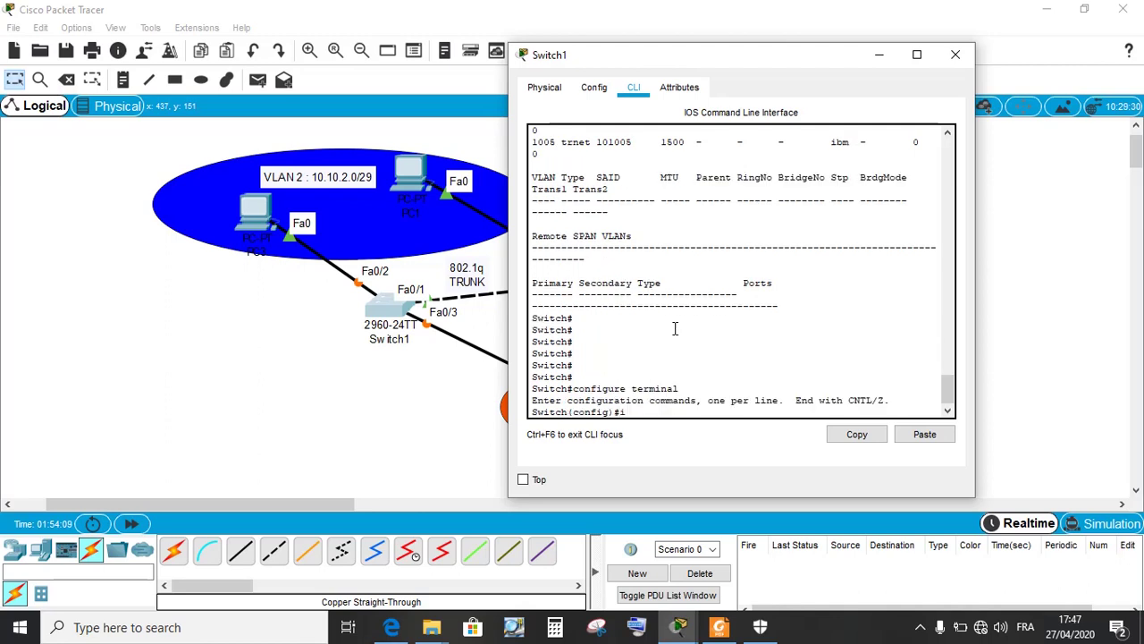
{"action": "type", "text": "n"}
{"action": "key", "text": "Tab"}
{"action": "type", "text": "f"}
{"action": "key", "text": "Tab"}
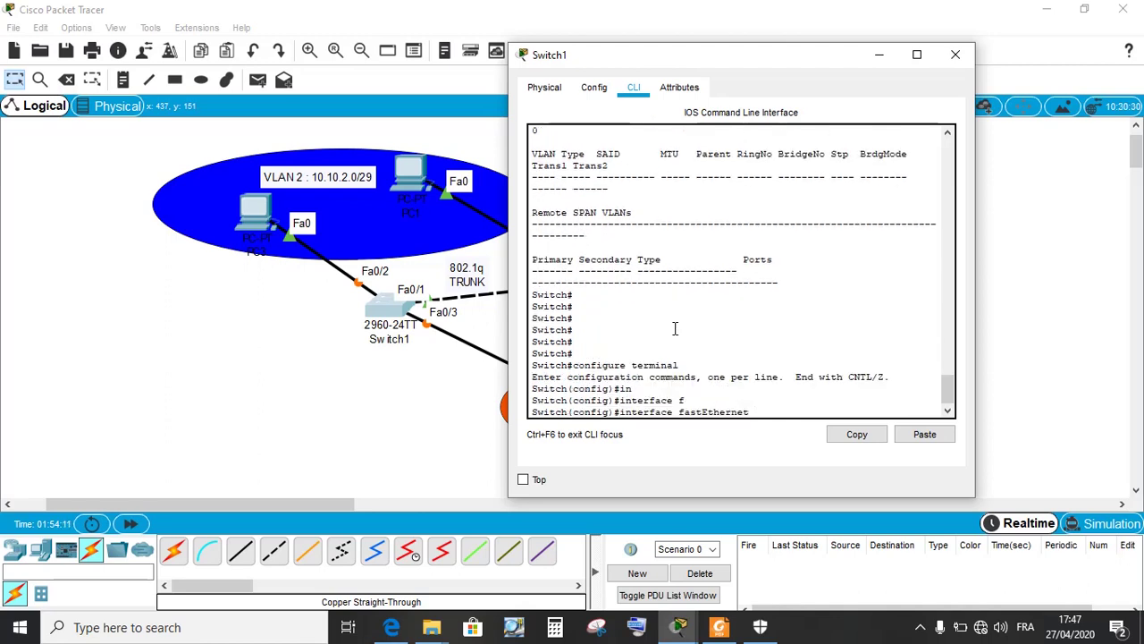
{"action": "type", "text": "0/2"}
{"action": "key", "text": "Return"}
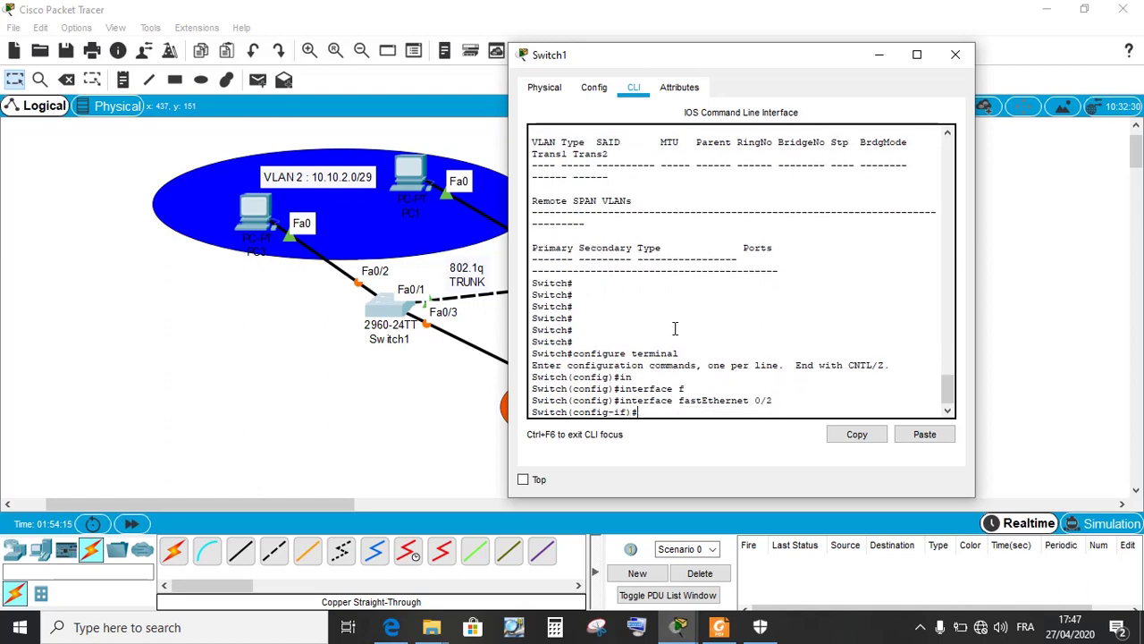
{"action": "type", "text": "sw"}
{"action": "key", "text": "Tab"}
{"action": "type", "text": "mo"}
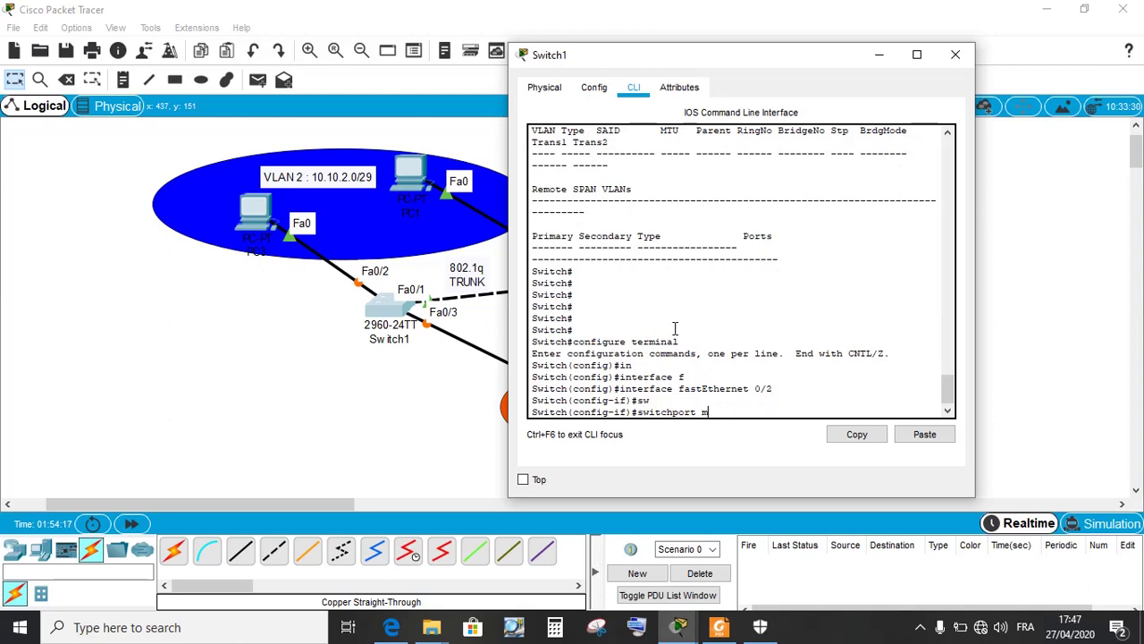
{"action": "key", "text": "Tab"}
{"action": "type", "text": "ac"}
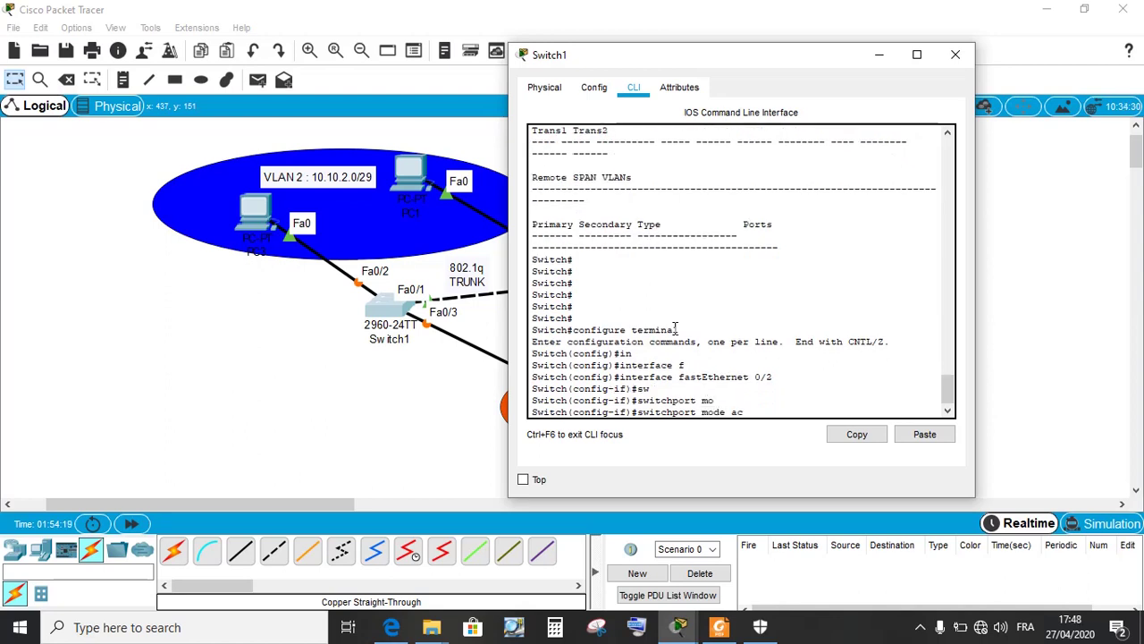
{"action": "key", "text": "Tab"}
{"action": "key", "text": "Return"}
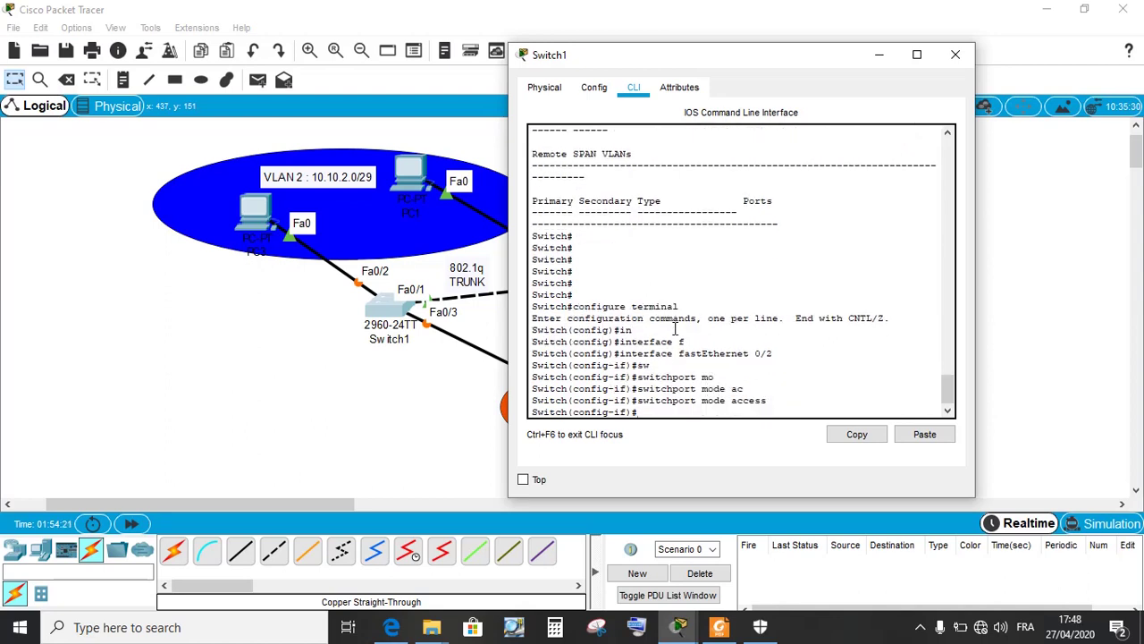
- Assign Switch1's FastEthernet 0/2 port to access VLAN 2, end the configuration, and close the Switch1 window
{"action": "type", "text": "sw"}
{"action": "key", "text": "Tab"}
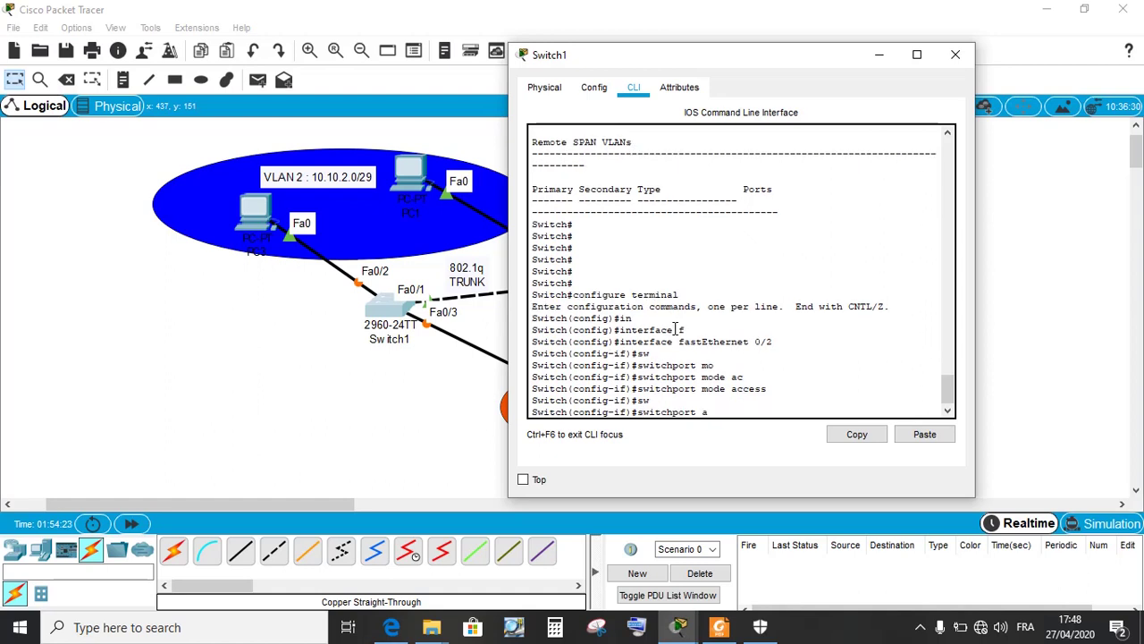
{"action": "type", "text": "ac"}
{"action": "key", "text": "Tab"}
{"action": "type", "text": "vl"}
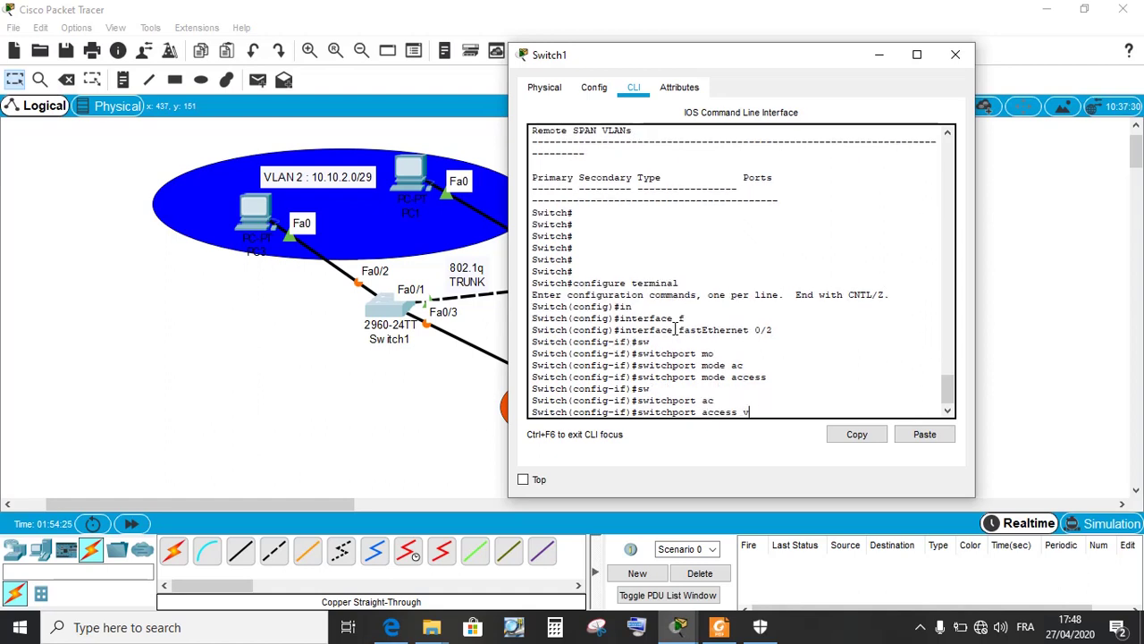
{"action": "key", "text": "Tab"}
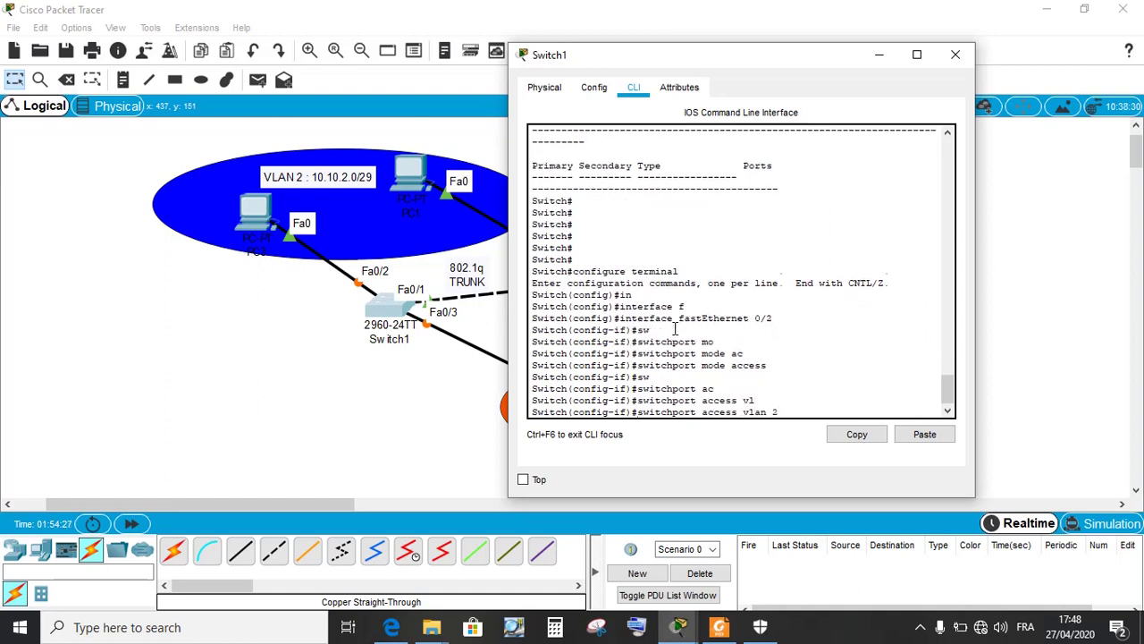
{"action": "key", "text": "Return"}
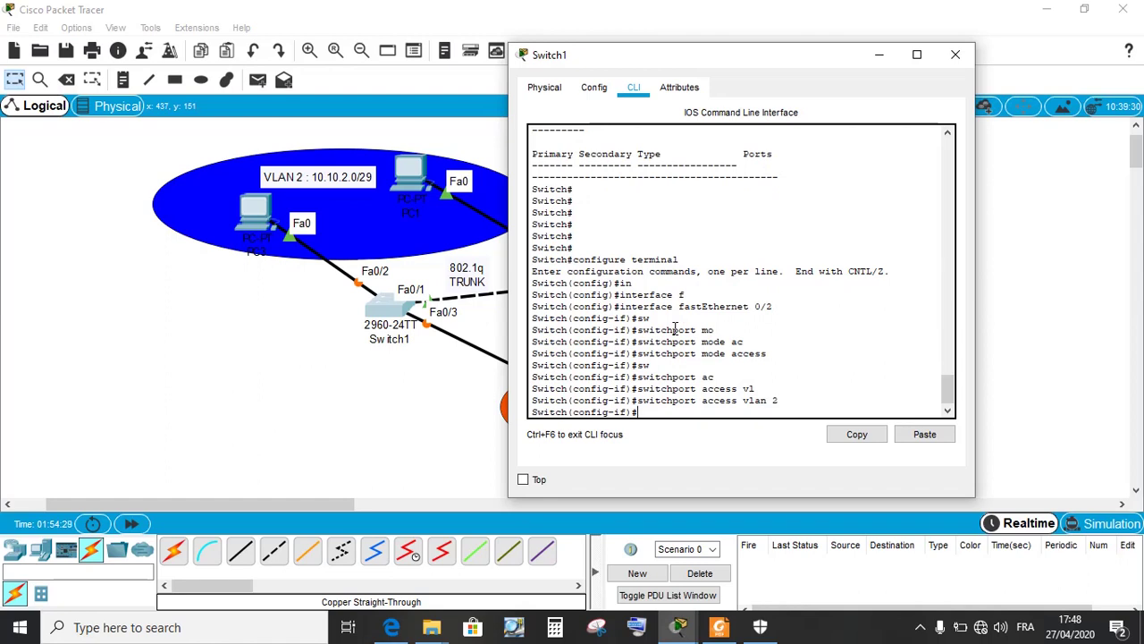
{"action": "type", "text": "end"}
{"action": "key", "text": "Return"}
{"action": "key", "text": "Return"}
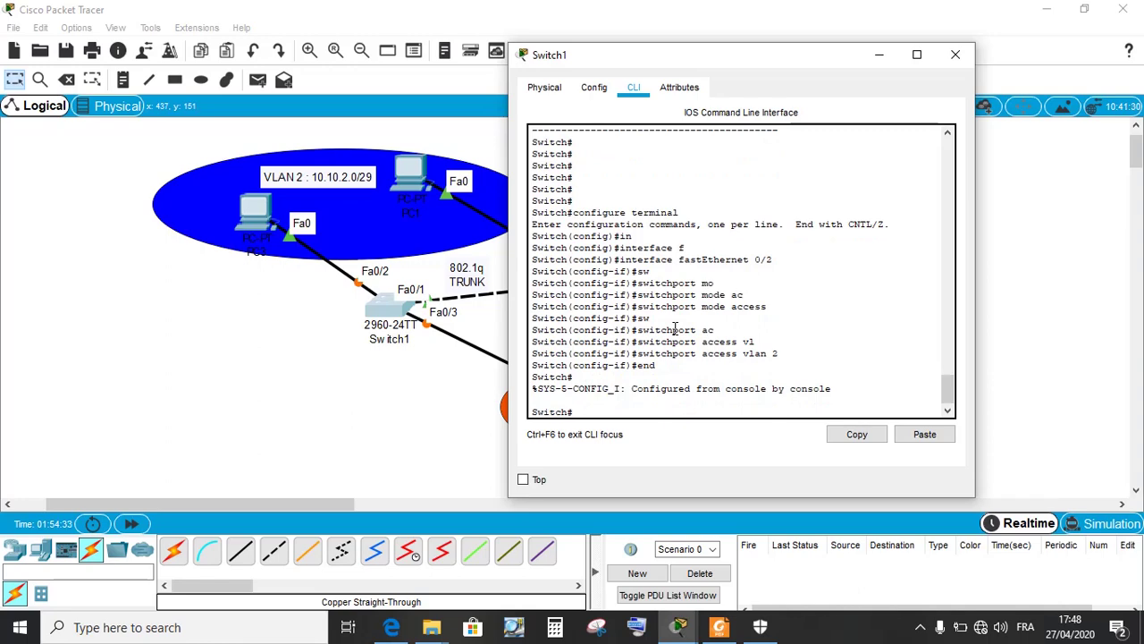
{"action": "left_click", "coordinate": [955, 55]}
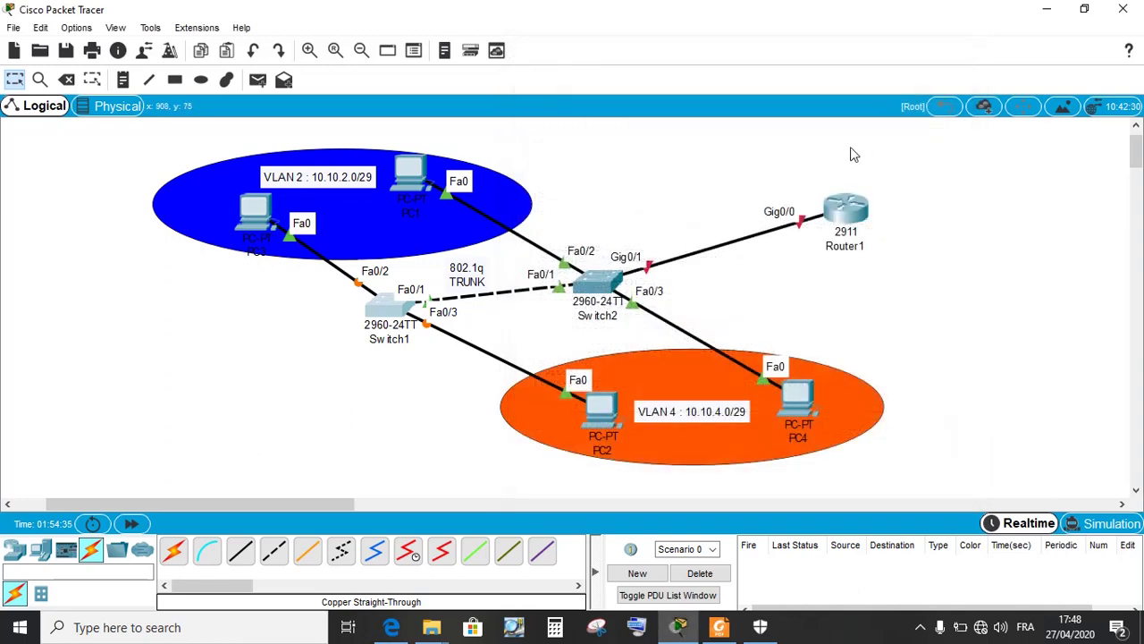
- Open the Switch2 command line beside the topology and enter privileged, then global configuration mode
{"action": "left_click", "coordinate": [610, 273]}
{"action": "left_click_drag", "start_coordinate": [503, 79], "coordinate": [792, 28]}
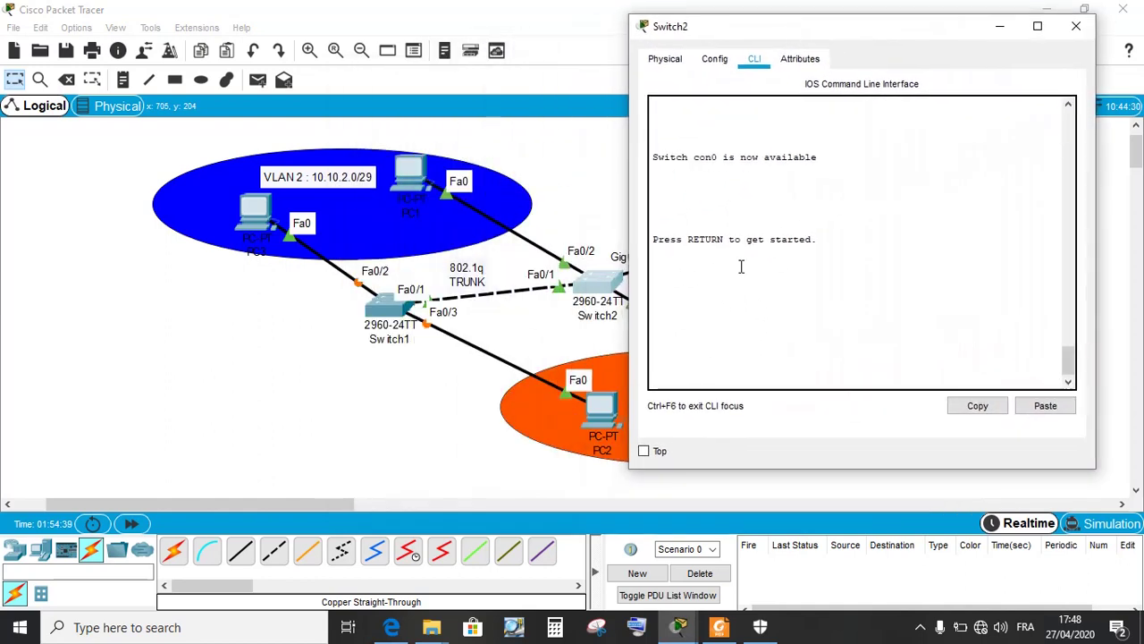
{"action": "key", "text": "Return"}
{"action": "key", "text": "Return"}
{"action": "key", "text": "Return"}
{"action": "key", "text": "Return"}
{"action": "key", "text": "Return"}
{"action": "key", "text": "Return"}
{"action": "type", "text": "en"}
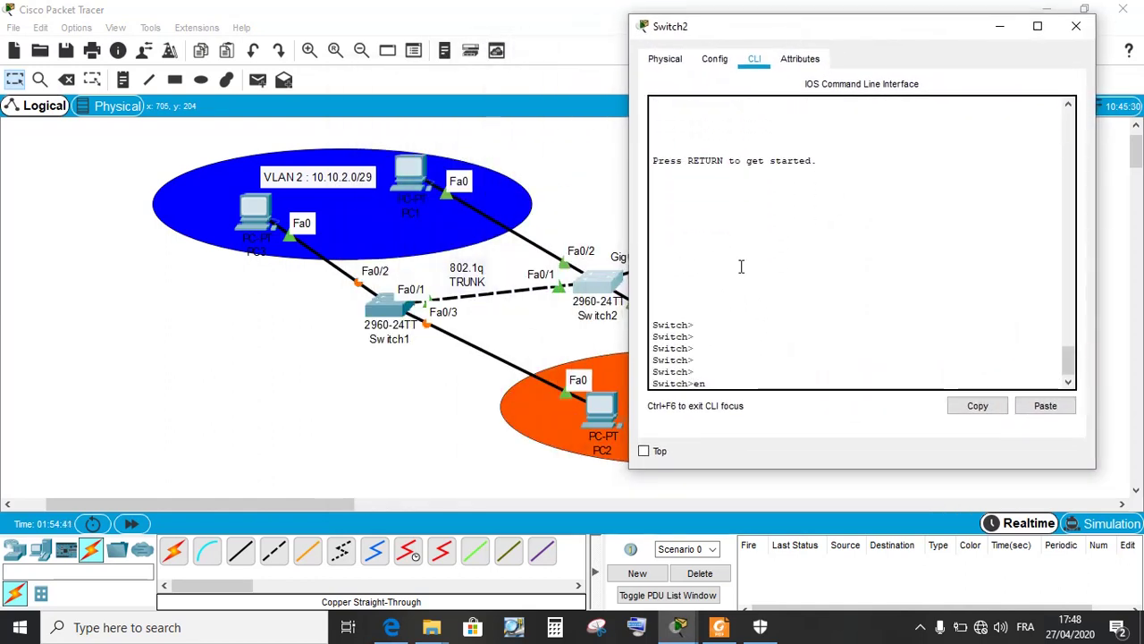
{"action": "key", "text": "Tab"}
{"action": "key", "text": "Return"}
{"action": "type", "text": "ch#"}
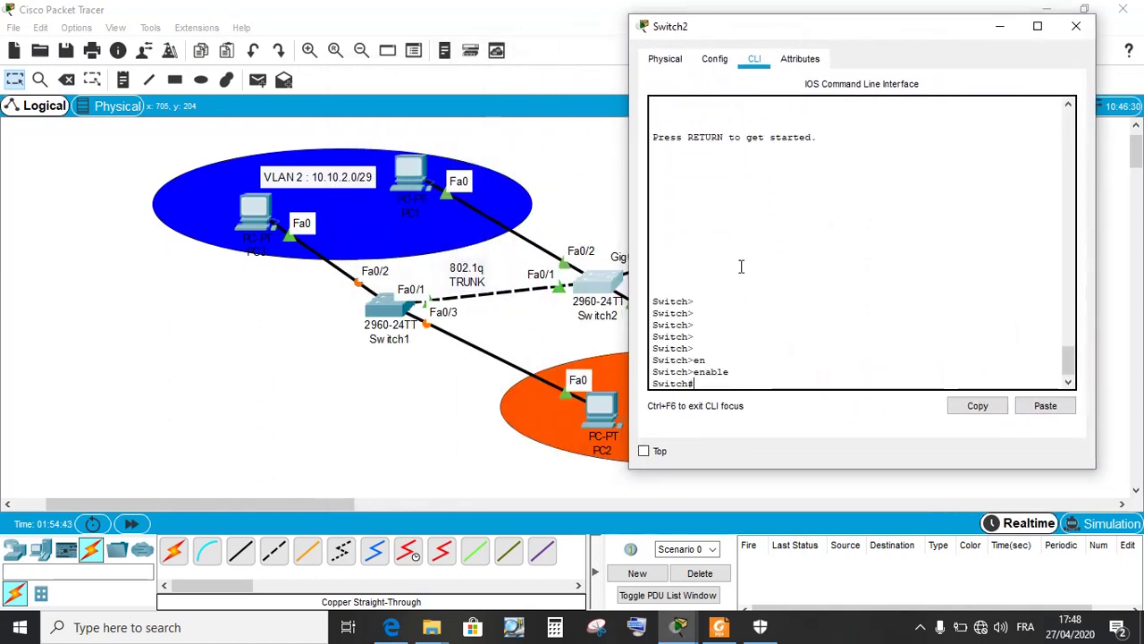
{"action": "type", "text": "onf"}
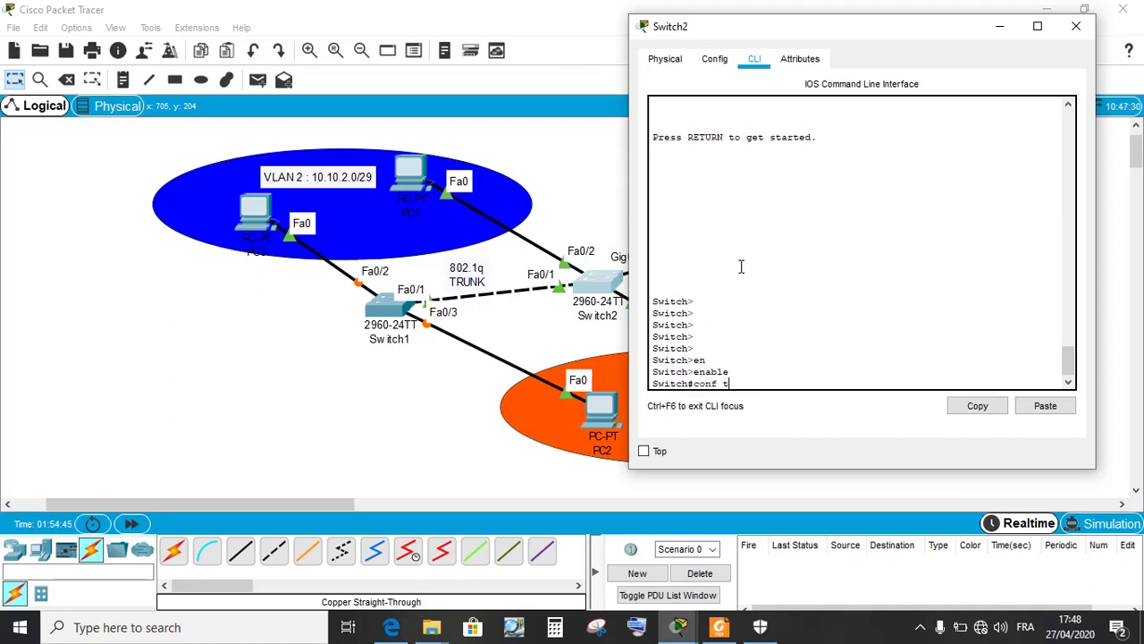
{"action": "type", "text": " t"}
{"action": "key", "text": "Return"}
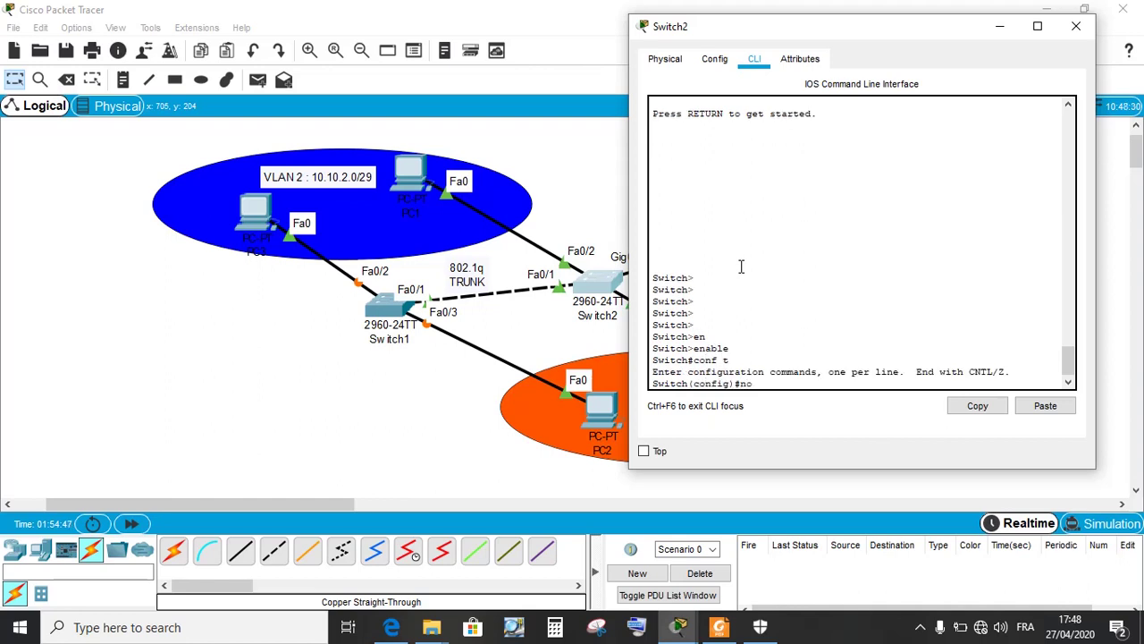
- Remove VLAN 10 and VLAN 20 from Switch2's configuration
{"action": "type", "text": "no vl"}
{"action": "key", "text": "Tab"}
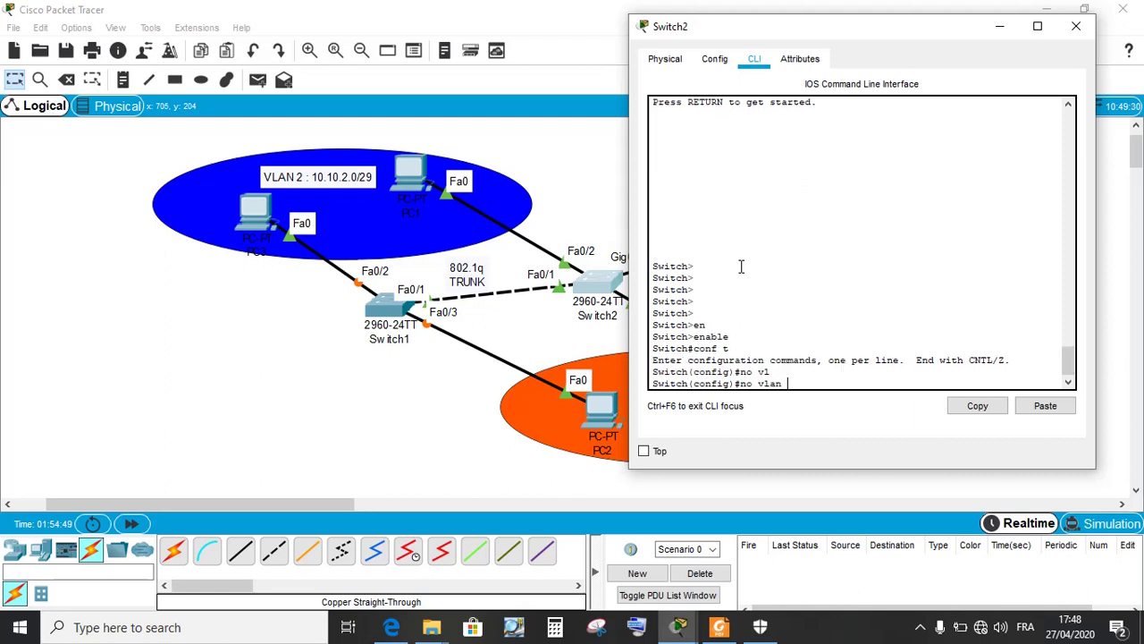
{"action": "type", "text": "10"}
{"action": "key", "text": "Return"}
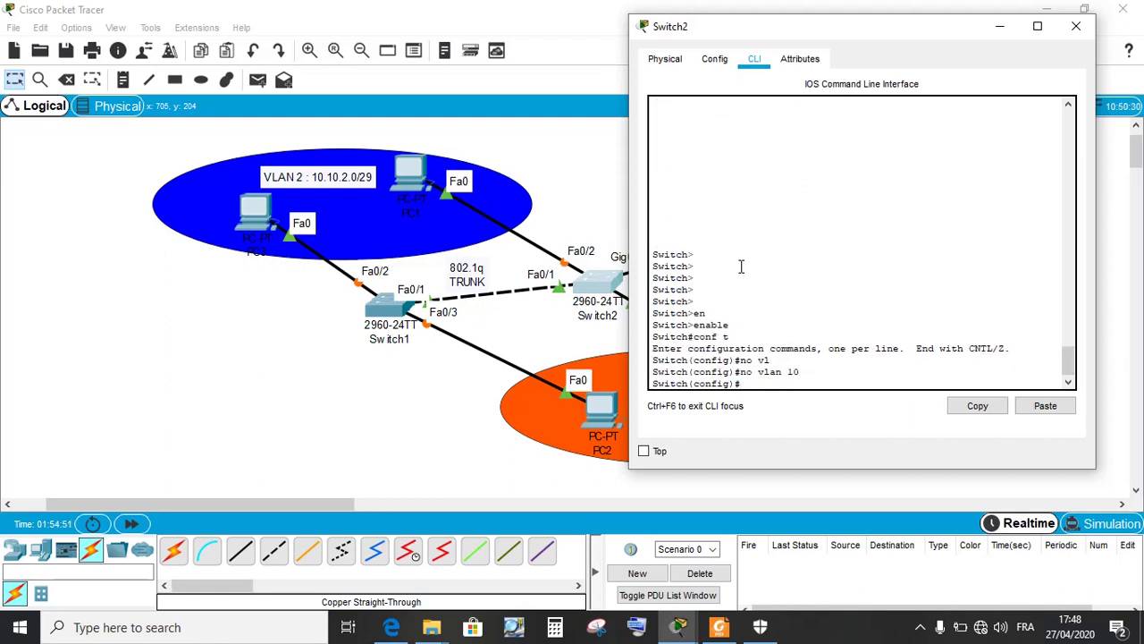
{"action": "type", "text": "no vlan 20"}
{"action": "key", "text": "Return"}
{"action": "key", "text": "Return"}
{"action": "key", "text": "Return"}
{"action": "key", "text": "Return"}
{"action": "key", "text": "Return"}
{"action": "key", "text": "Return"}
{"action": "key", "text": "Return"}
{"action": "key", "text": "Return"}
{"action": "key", "text": "Return"}
{"action": "key", "text": "Return"}
{"action": "key", "text": "Return"}
{"action": "key", "text": "Return"}
{"action": "key", "text": "Return"}
{"action": "key", "text": "Return"}
{"action": "key", "text": "Return"}
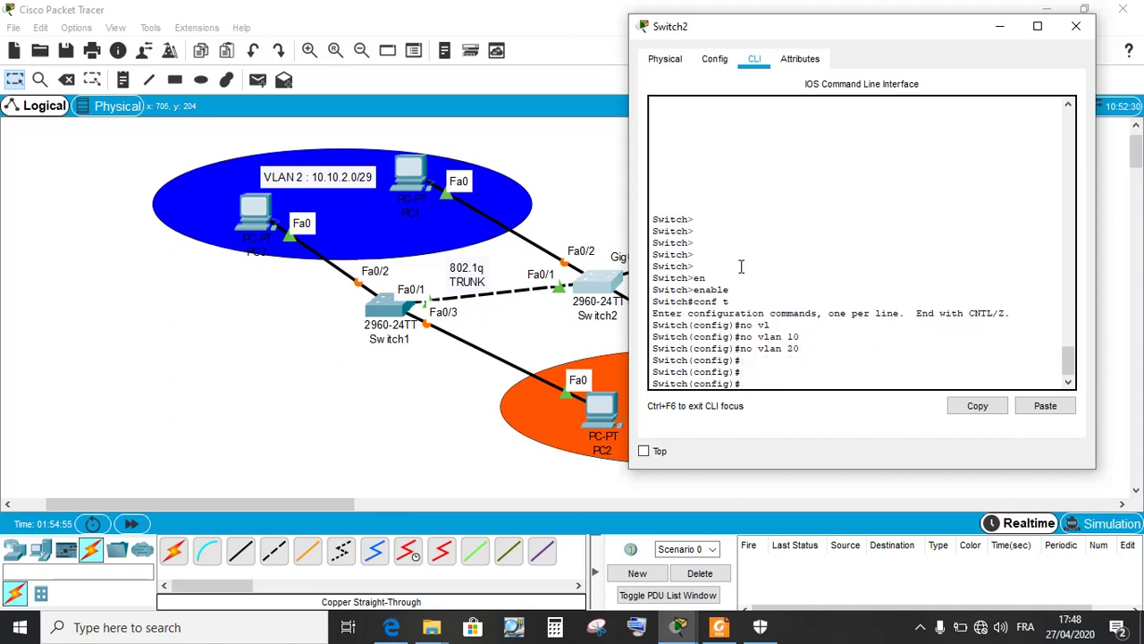
{"action": "key", "text": "Return"}
{"action": "key", "text": "Return"}
{"action": "key", "text": "Return"}
- Create VLAN 2 on Switch2, name it commerce, and exit VLAN configuration mode
{"action": "type", "text": "vl"}
{"action": "key", "text": "Tab"}
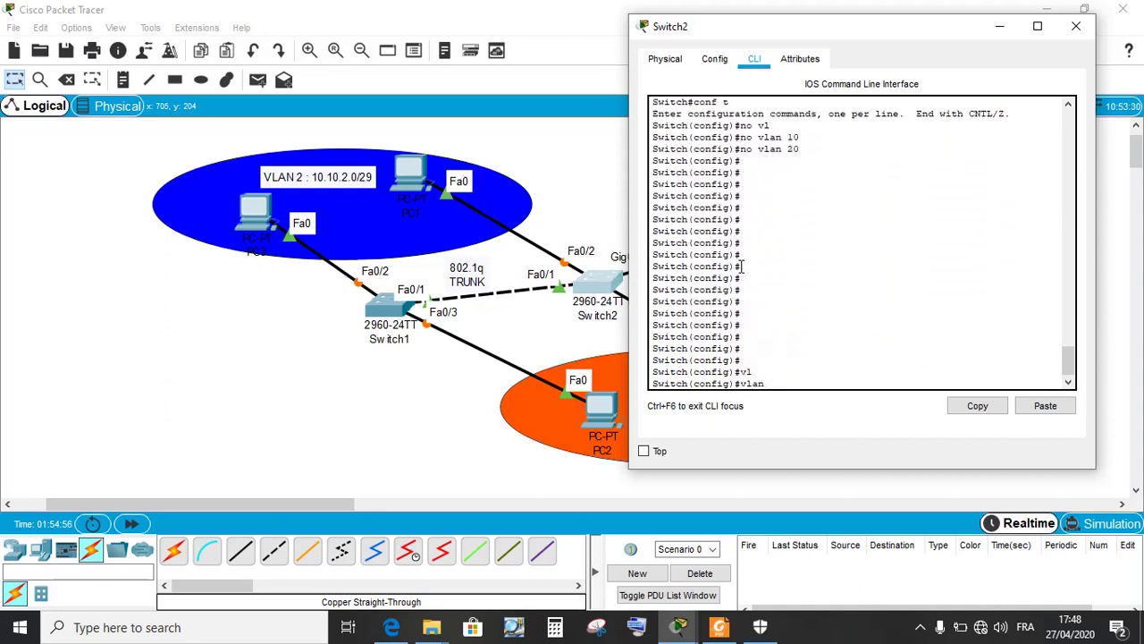
{"action": "type", "text": "2"}
{"action": "key", "text": "Return"}
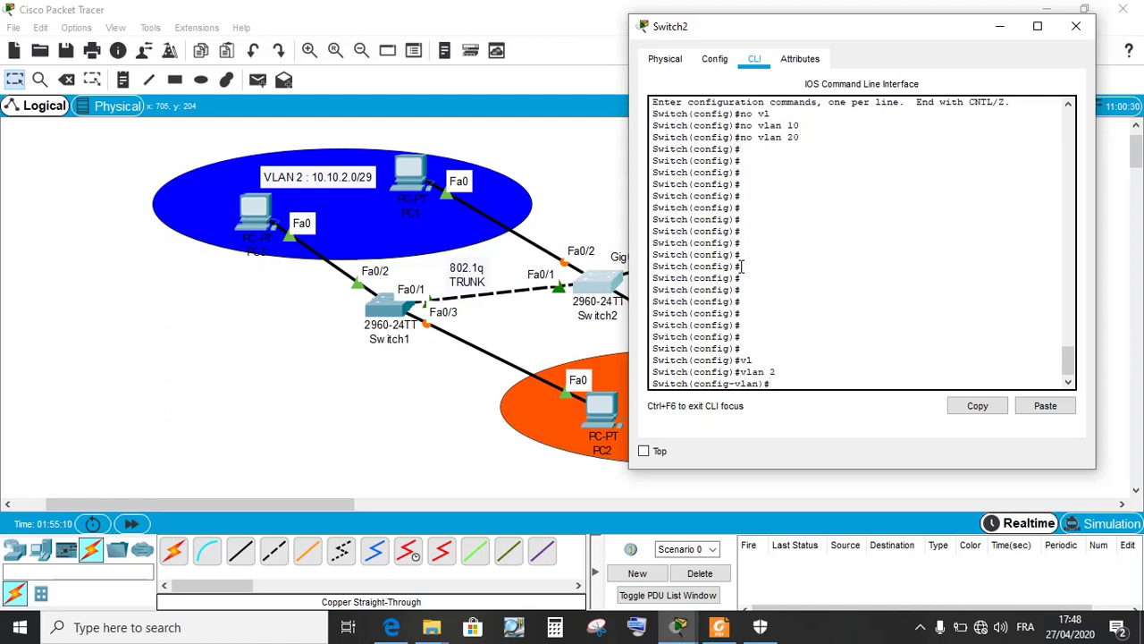
{"action": "type", "text": "nam"}
{"action": "key", "text": "Return"}
{"action": "type", "text": "name"}
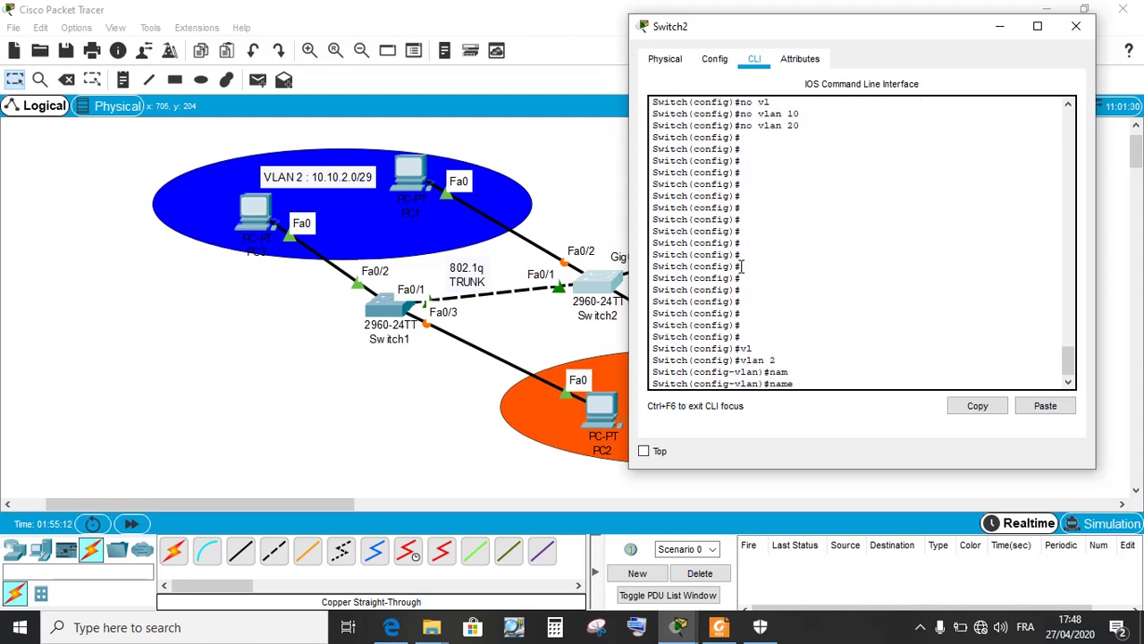
{"action": "type", "text": " commerce"}
{"action": "key", "text": "Return"}
{"action": "type", "text": "e"}
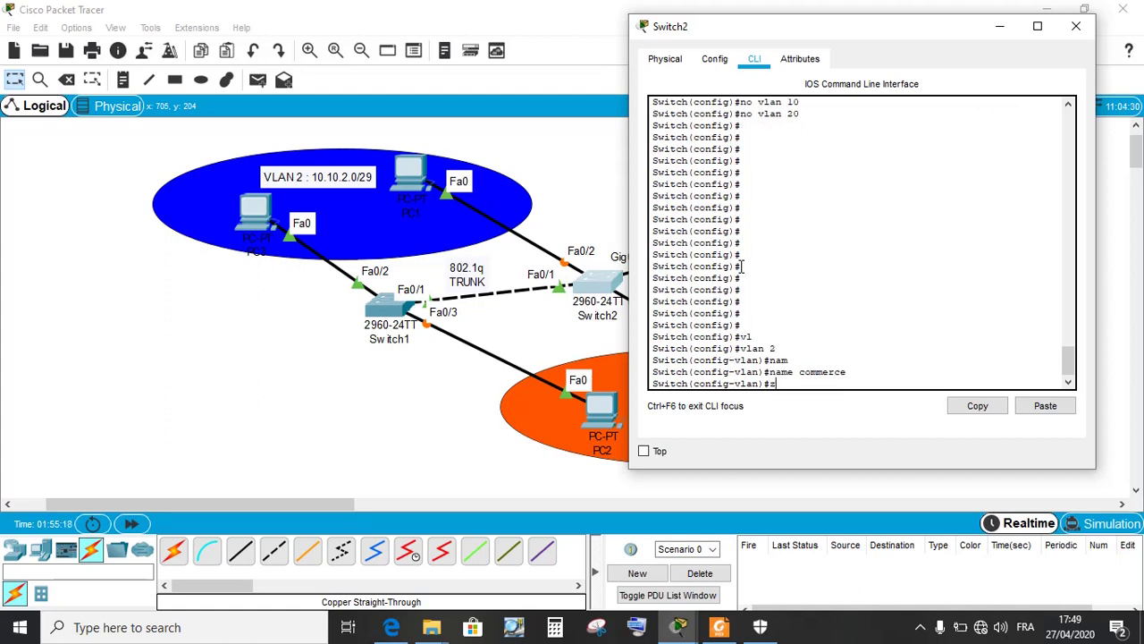
{"action": "key", "text": "BackSpace"}
{"action": "type", "text": "ex"}
{"action": "key", "text": "Tab"}
{"action": "key", "text": "Return"}
- Create VLAN 4 on Switch2 and name it gestion
{"action": "type", "text": "v"}
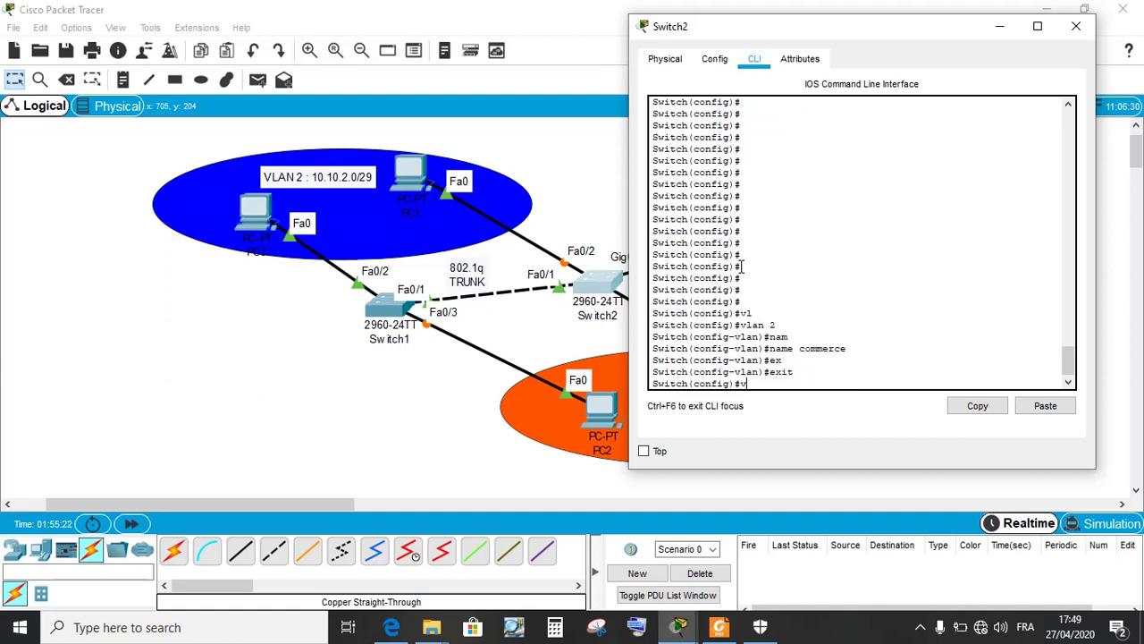
{"action": "type", "text": "l"}
{"action": "key", "text": "Tab"}
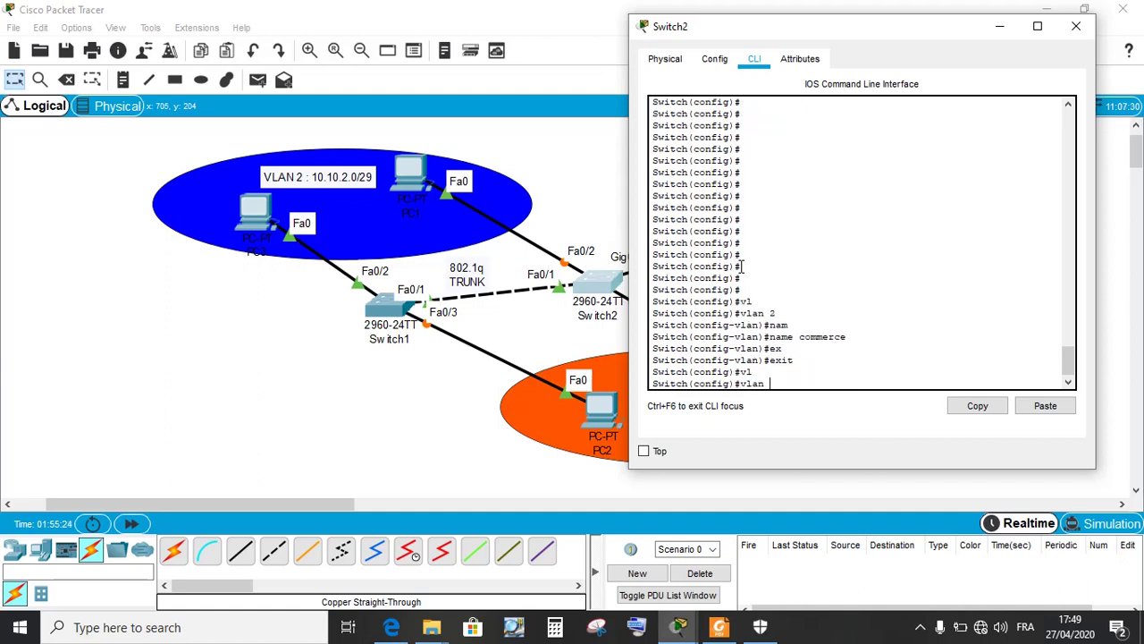
{"action": "type", "text": "4"}
{"action": "key", "text": "Return"}
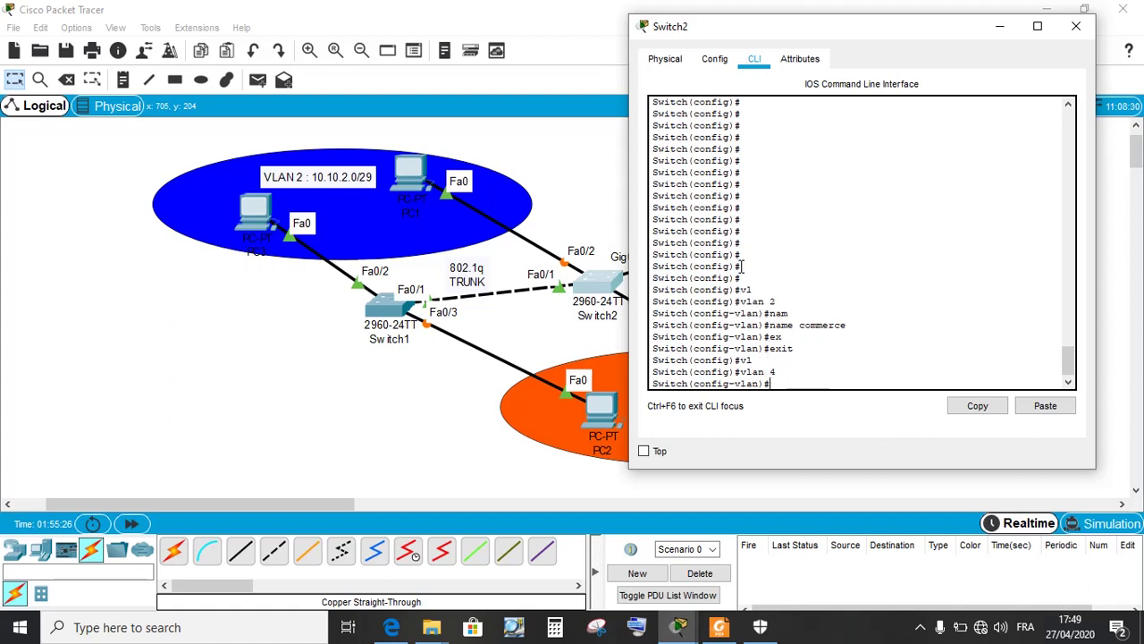
{"action": "type", "text": "na"}
{"action": "key", "text": "Tab"}
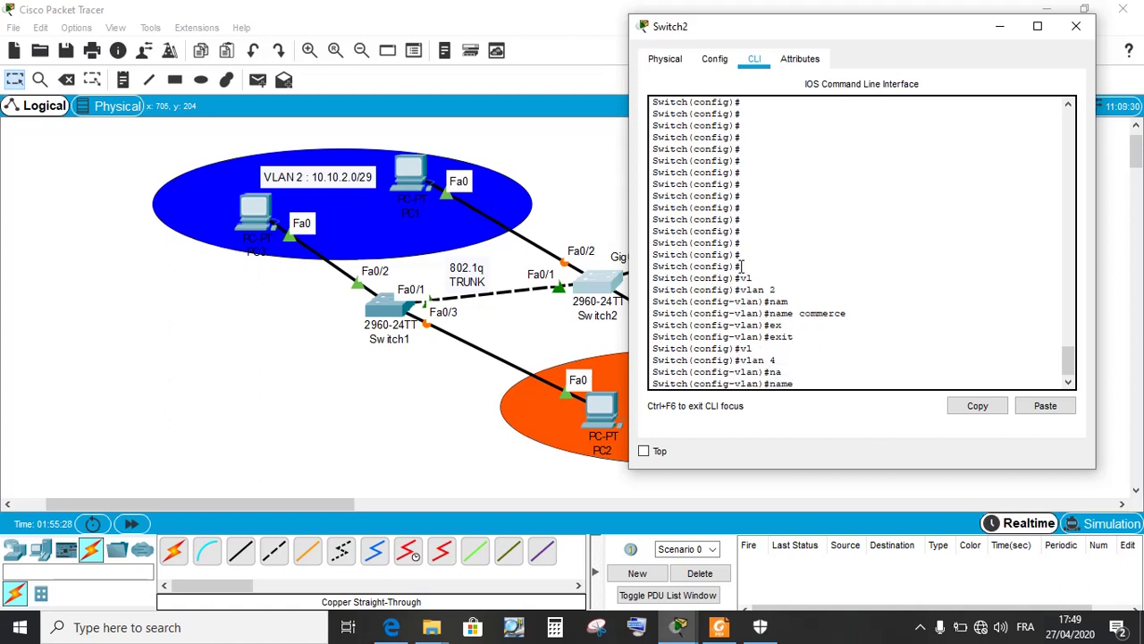
{"action": "type", "text": "gestion"}
{"action": "key", "text": "Return"}
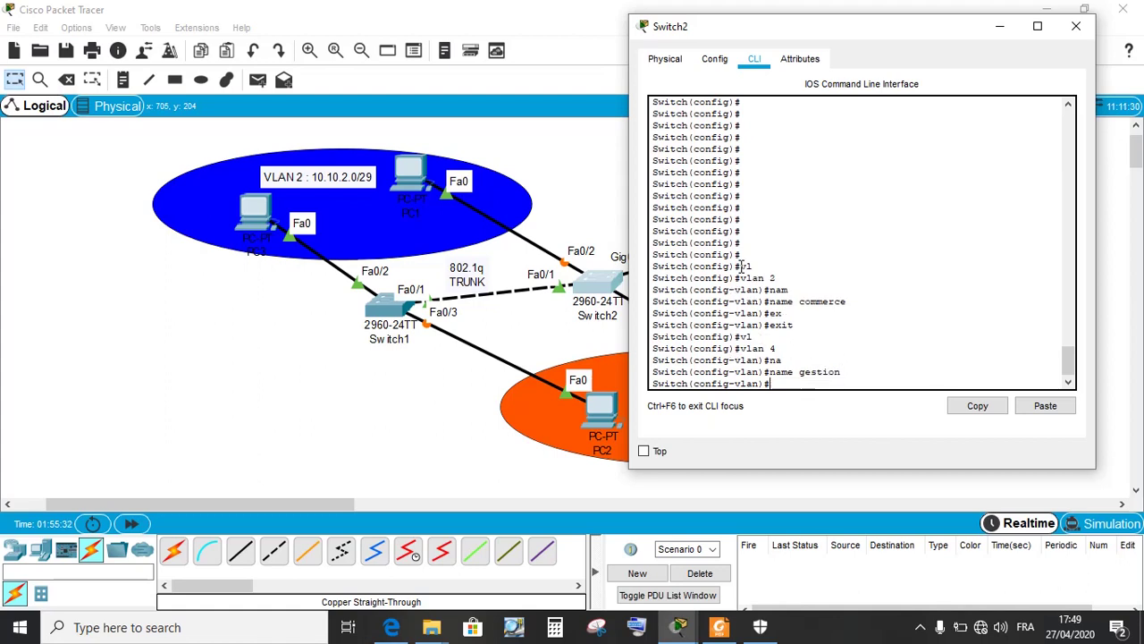
- End the Switch2 configuration session, save it with wr, and close the Switch2 window
{"action": "type", "text": "end"}
{"action": "key", "text": "Return"}
{"action": "key", "text": "Return"}
{"action": "type", "text": "wr"}
{"action": "key", "text": "Return"}
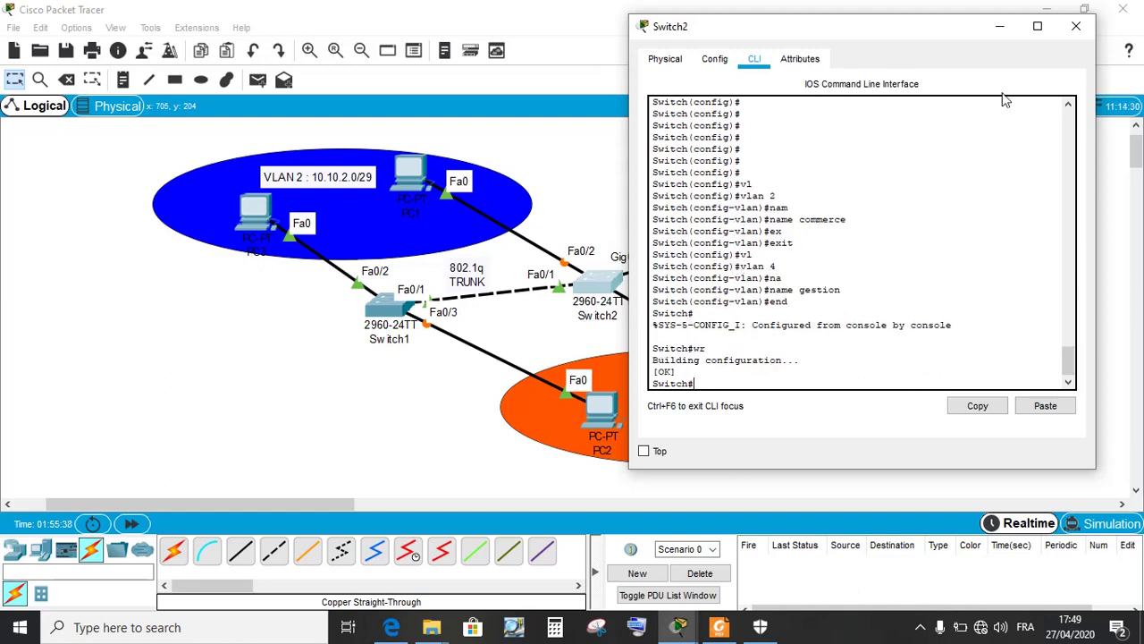
{"action": "left_click_drag", "start_coordinate": [1085, 33], "coordinate": [1087, 34]}
{"action": "left_click", "coordinate": [1085, 31]}
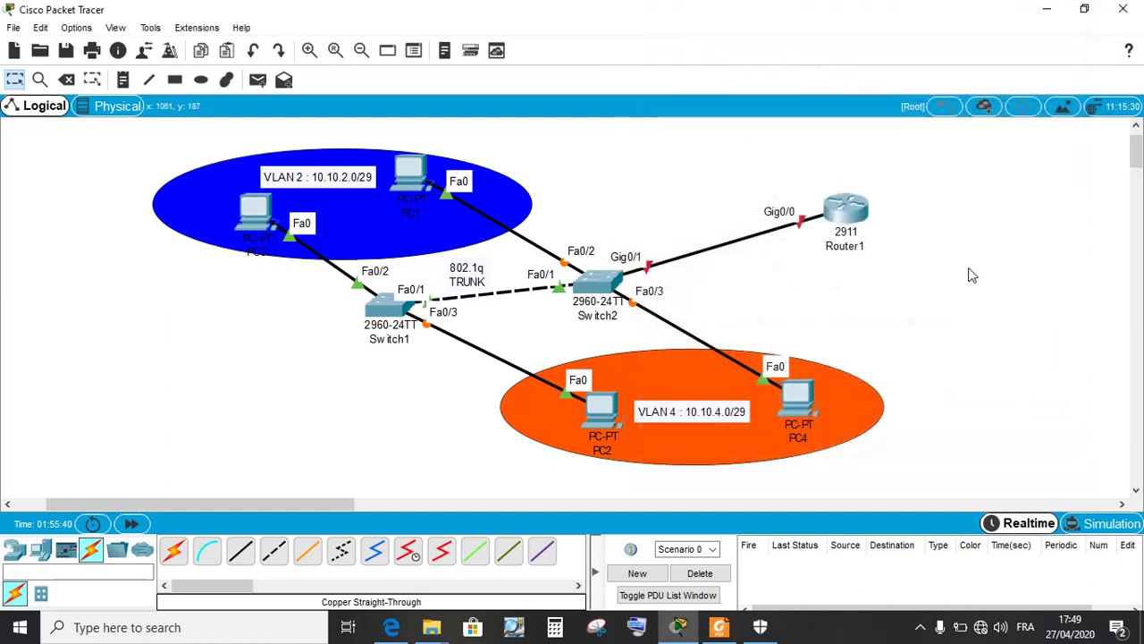
- Check the trunk interfaces on Switch1 with show interfaces trunk, and close its window
{"action": "left_click", "coordinate": [391, 307]}
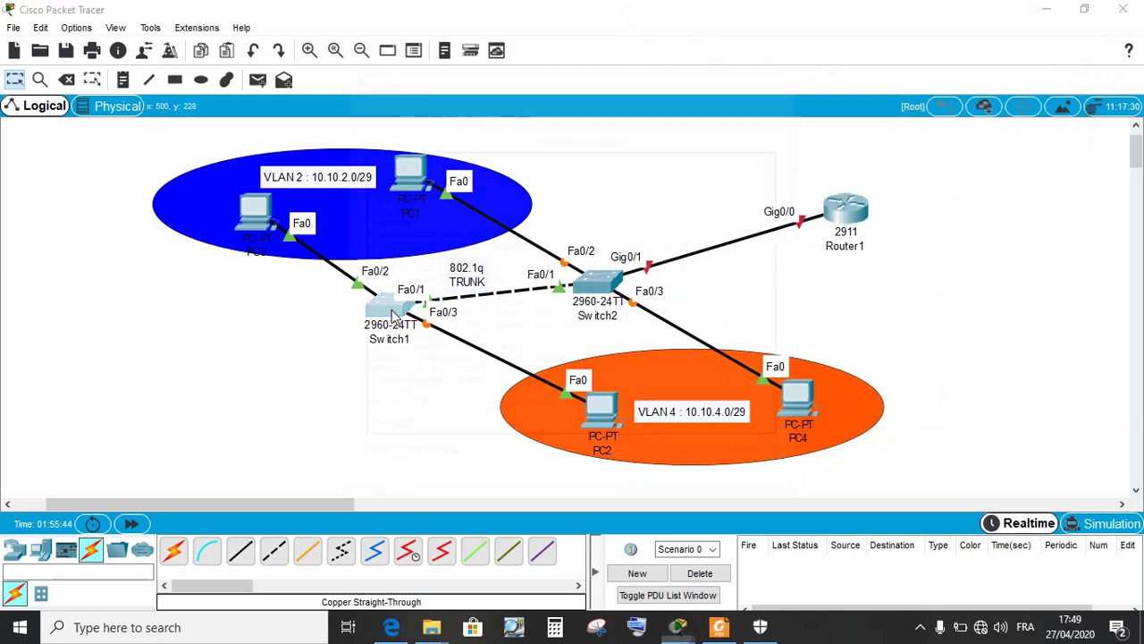
{"action": "type", "text": "s"}
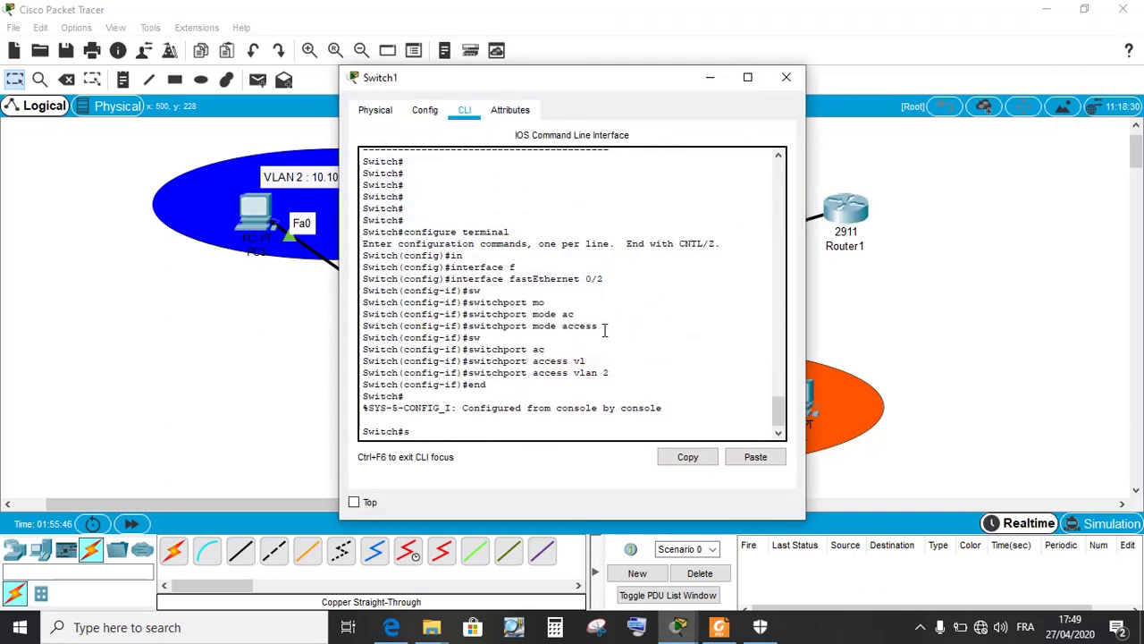
{"action": "type", "text": "h"}
{"action": "key", "text": "Tab"}
{"action": "type", "text": "int"}
{"action": "key", "text": "Tab"}
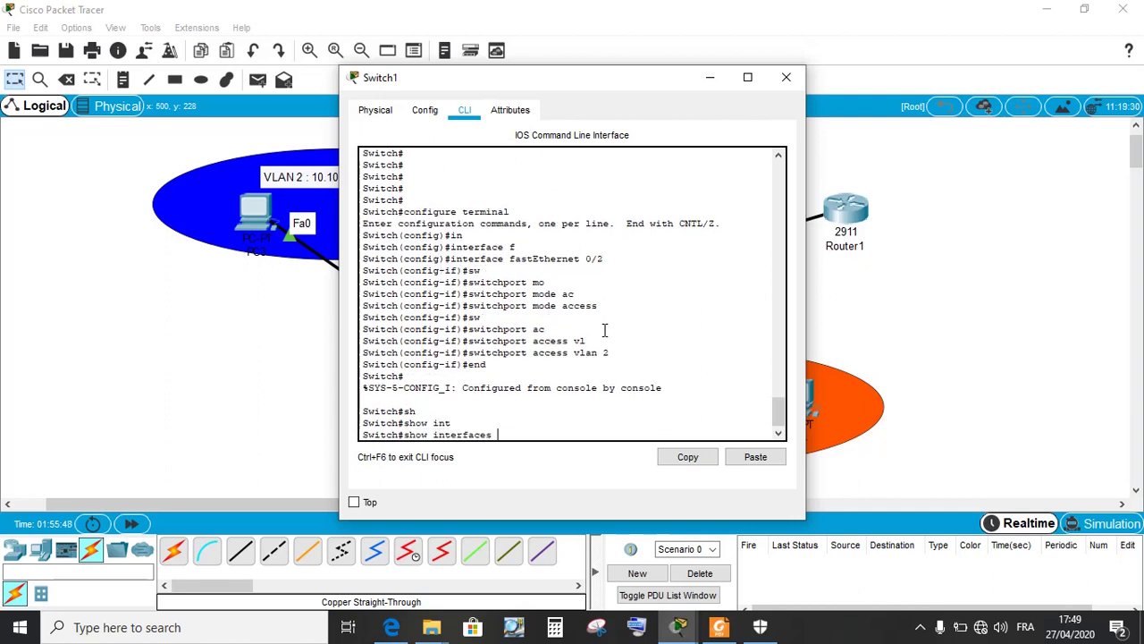
{"action": "type", "text": "tr"}
{"action": "key", "text": "Tab"}
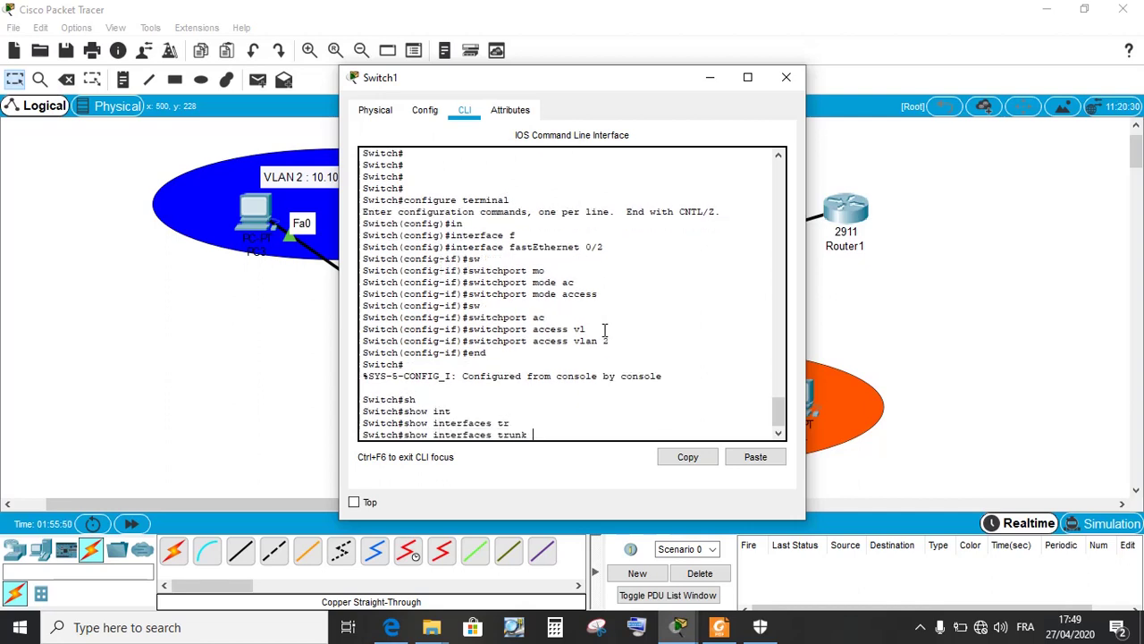
{"action": "key", "text": "Return"}
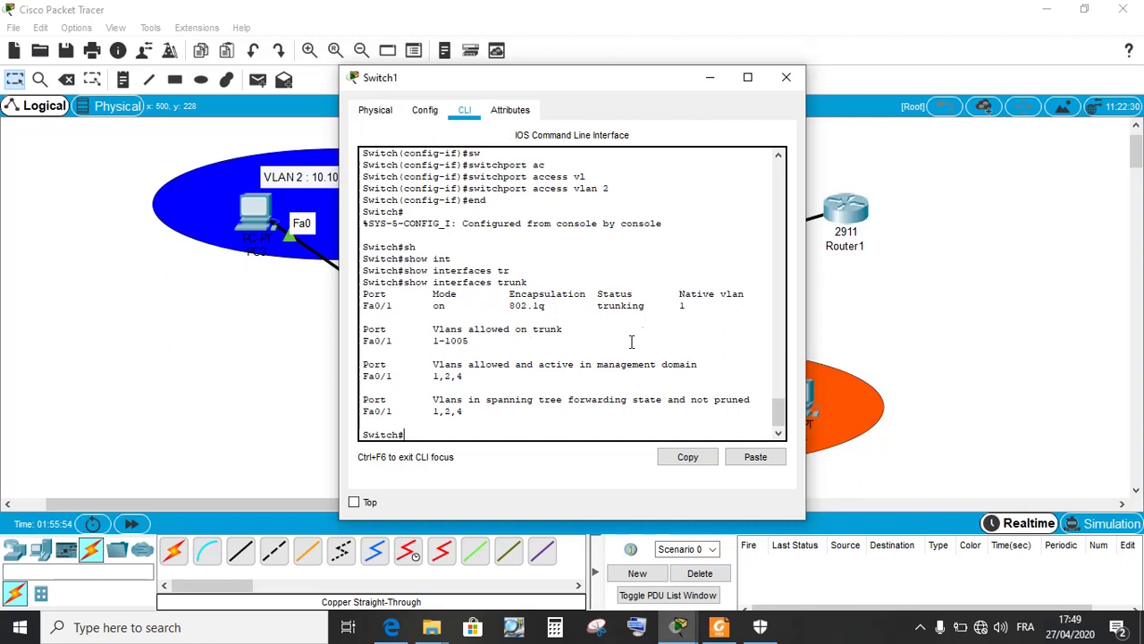
{"action": "left_click", "coordinate": [787, 79]}
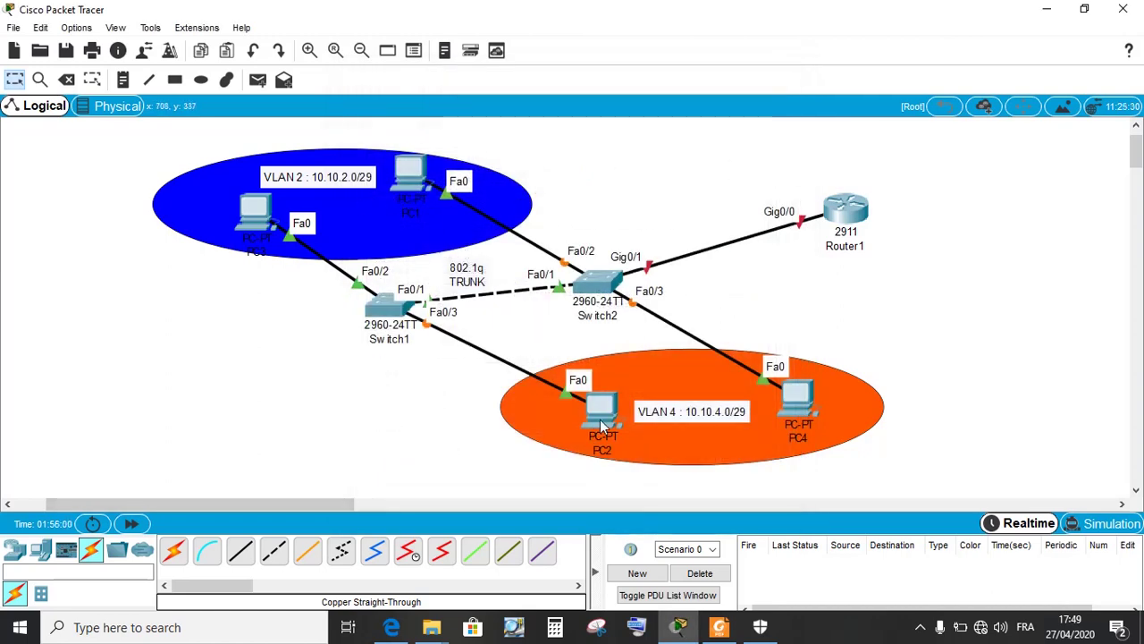
- Reopen the Switch1 command line, move its window aside, and enter global configuration mode with conf t
{"action": "left_click", "coordinate": [385, 312]}
{"action": "left_click_drag", "start_coordinate": [547, 79], "coordinate": [415, 95]}
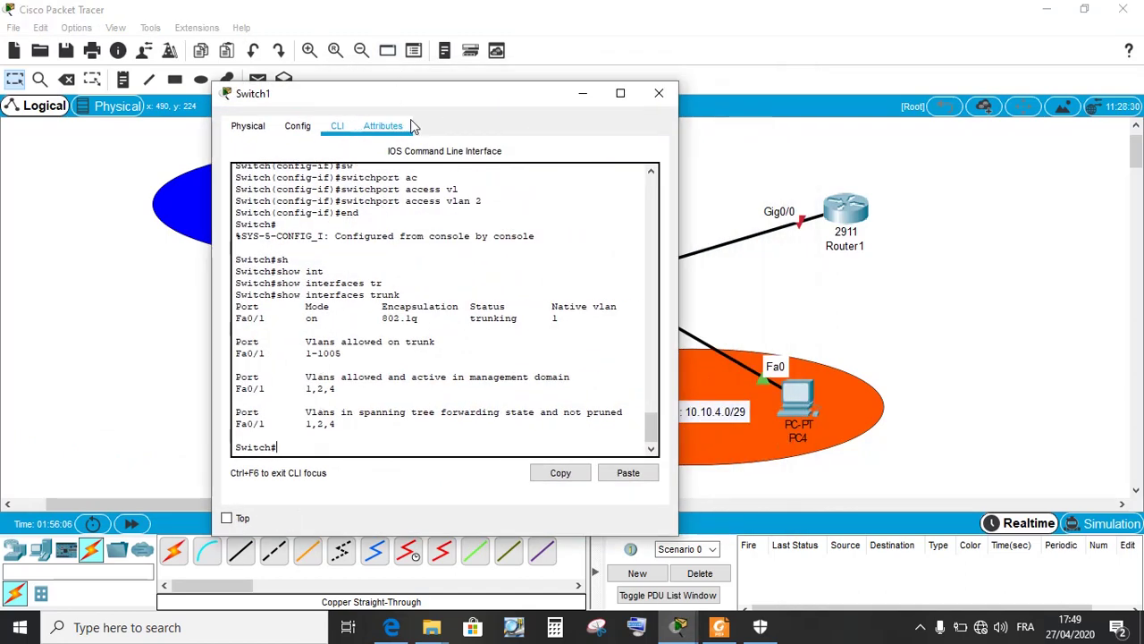
{"action": "key", "text": "Return"}
{"action": "key", "text": "Return"}
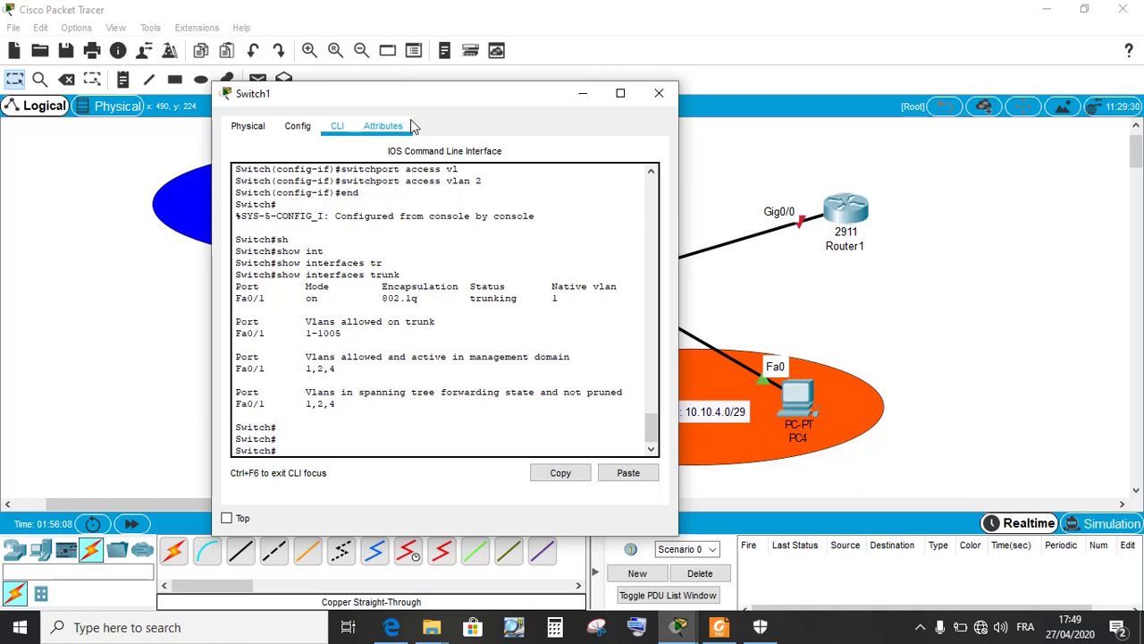
{"action": "type", "text": "conf t"}
{"action": "key", "text": "Return"}
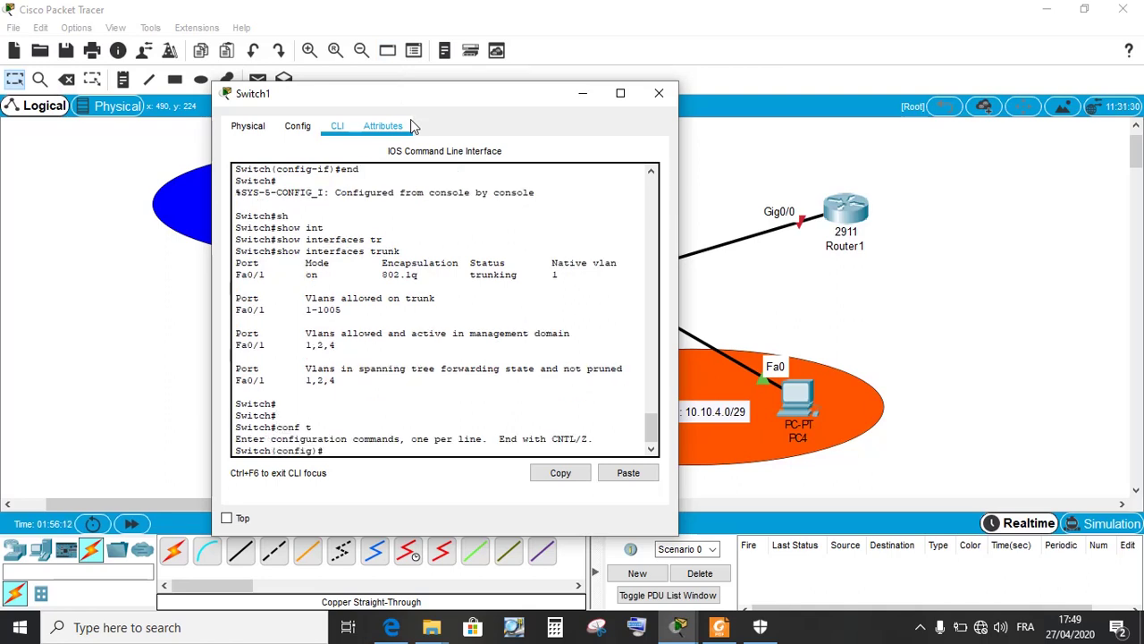
- Set interface FastEthernet 0/3 of Switch1 to switchport access mode
{"action": "type", "text": "end"}
{"action": "key", "text": "Up"}
{"action": "key", "text": "Up"}
{"action": "key", "text": "Up"}
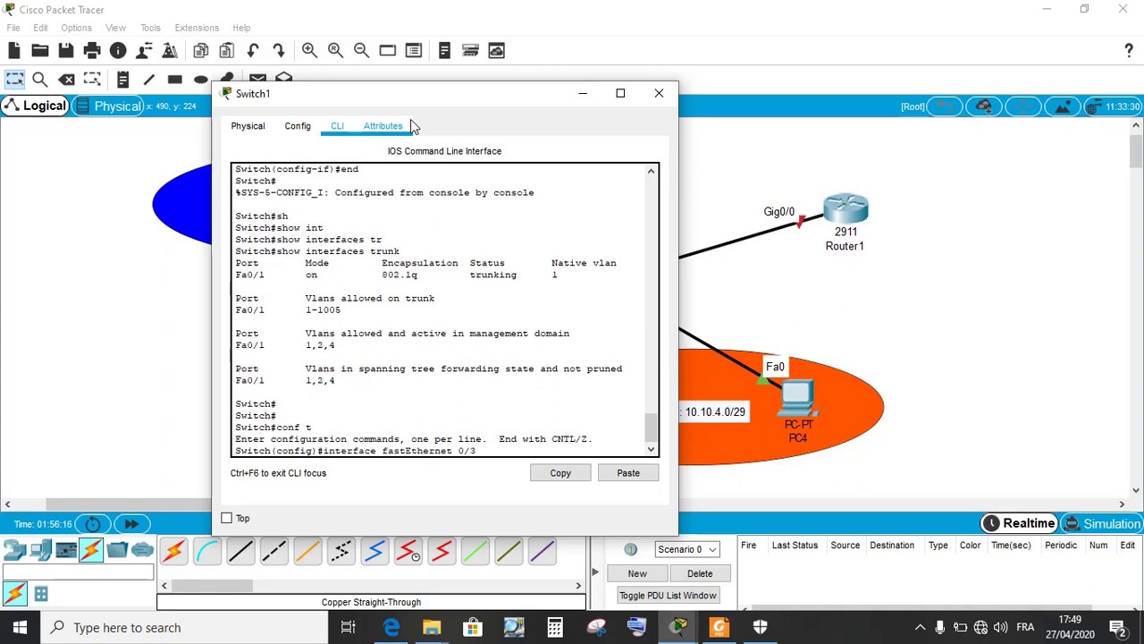
{"action": "key", "text": "Return"}
{"action": "type", "text": "sw"}
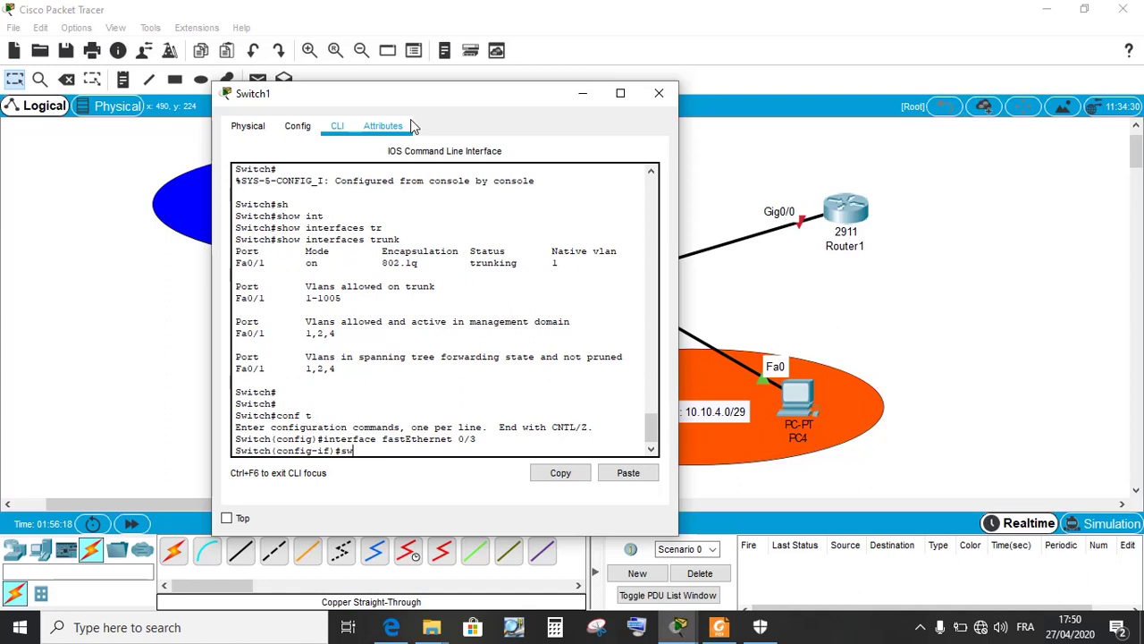
{"action": "key", "text": "Tab"}
{"action": "type", "text": "mo"}
{"action": "key", "text": "Tab"}
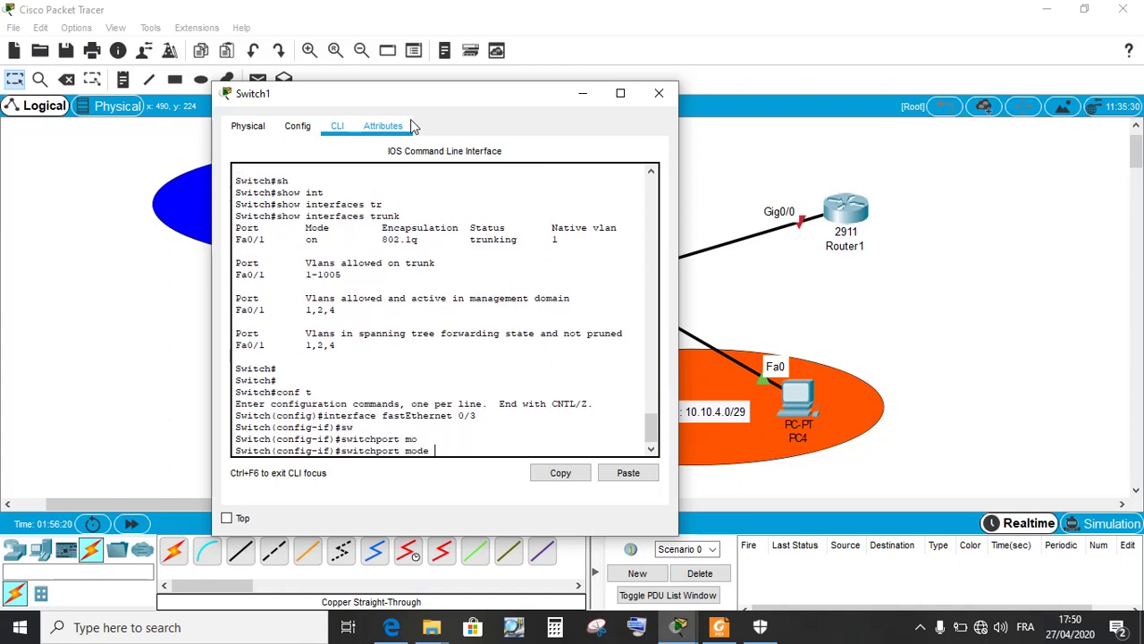
{"action": "type", "text": "a"}
{"action": "key", "text": "Tab"}
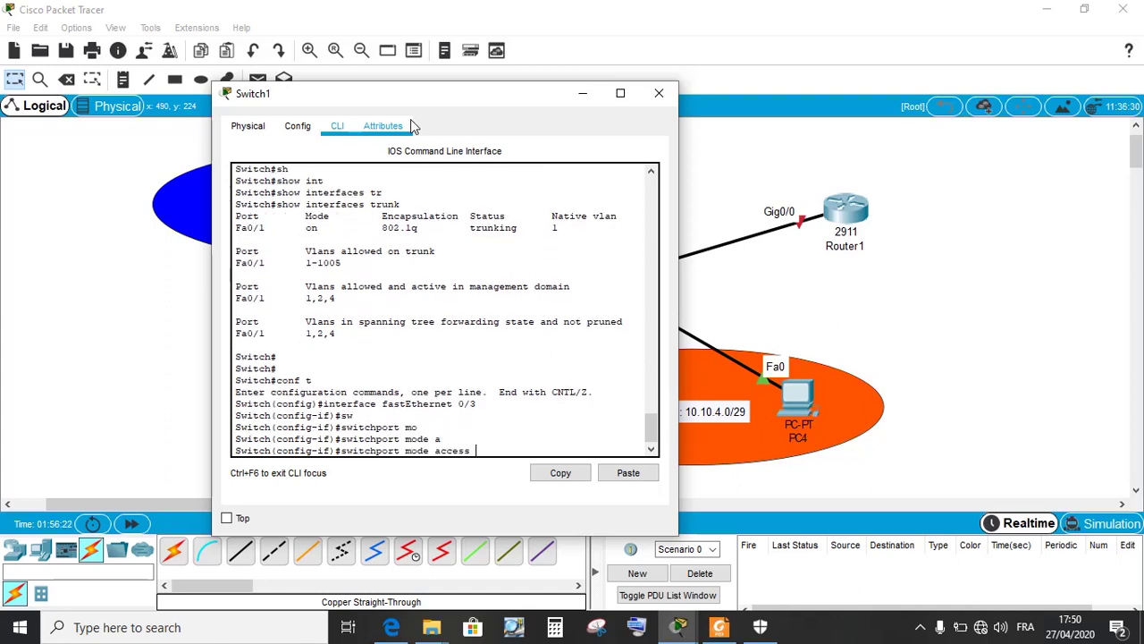
{"action": "key", "text": "Return"}
- Assign Switch1's FastEthernet 0/3 port to access VLAN 4
{"action": "type", "text": "s"}
{"action": "key", "text": "Tab"}
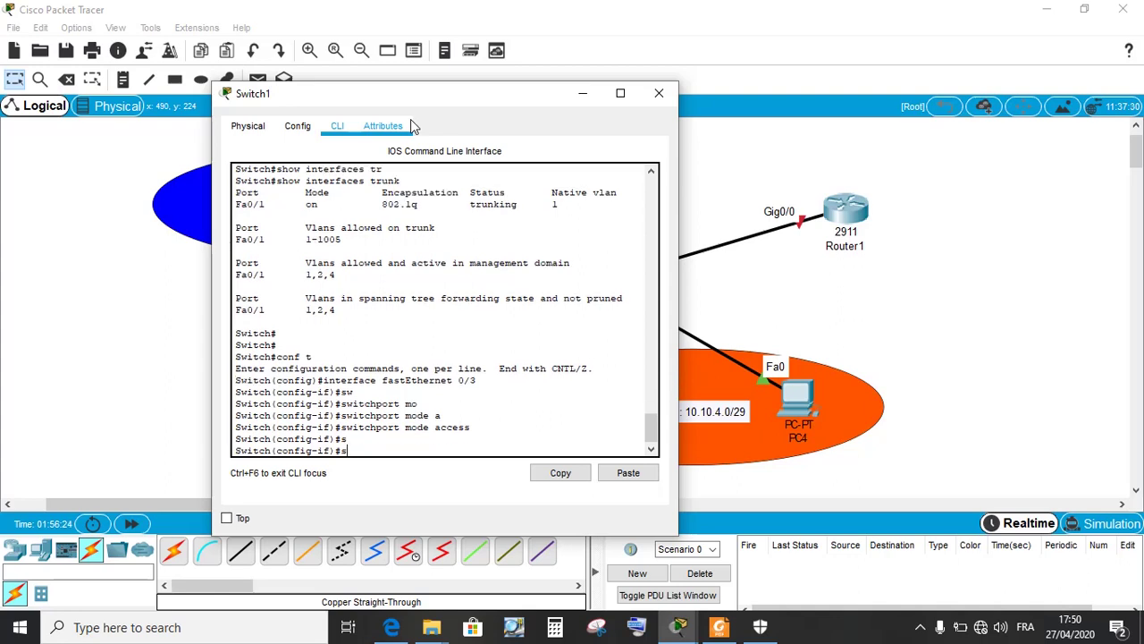
{"action": "type", "text": "w"}
{"action": "key", "text": "Tab"}
{"action": "type", "text": "a"}
{"action": "key", "text": "Tab"}
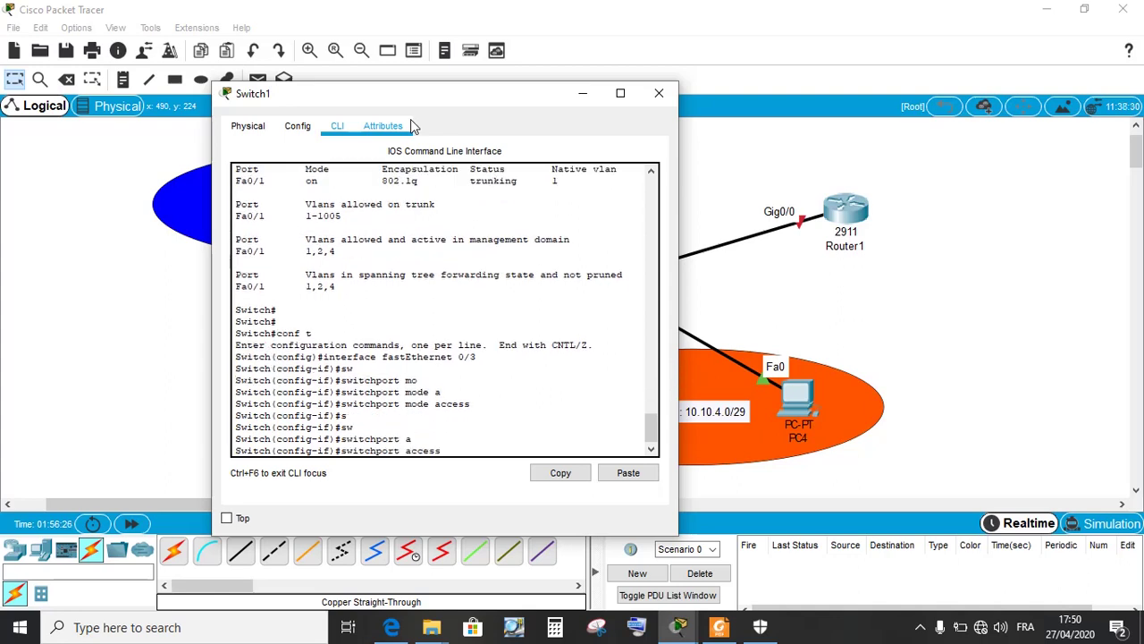
{"action": "type", "text": "v"}
{"action": "key", "text": "Tab"}
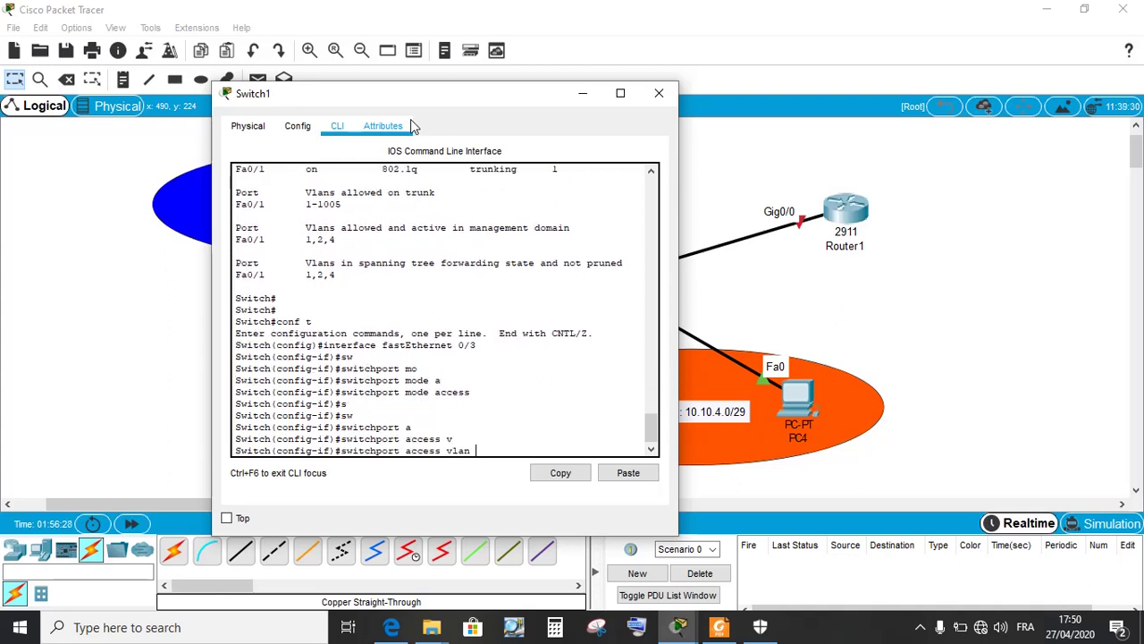
{"action": "type", "text": "4"}
{"action": "key", "text": "Return"}
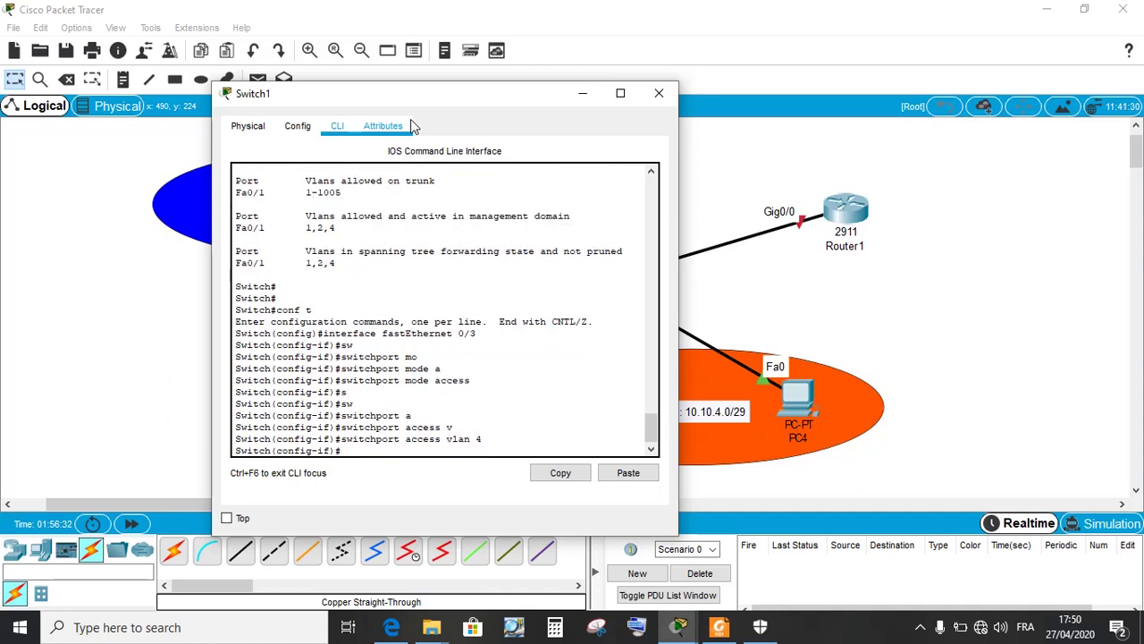
- End the Switch1 configuration session, save it with wr, and close the Switch1 window
{"action": "type", "text": "end"}
{"action": "key", "text": "Return"}
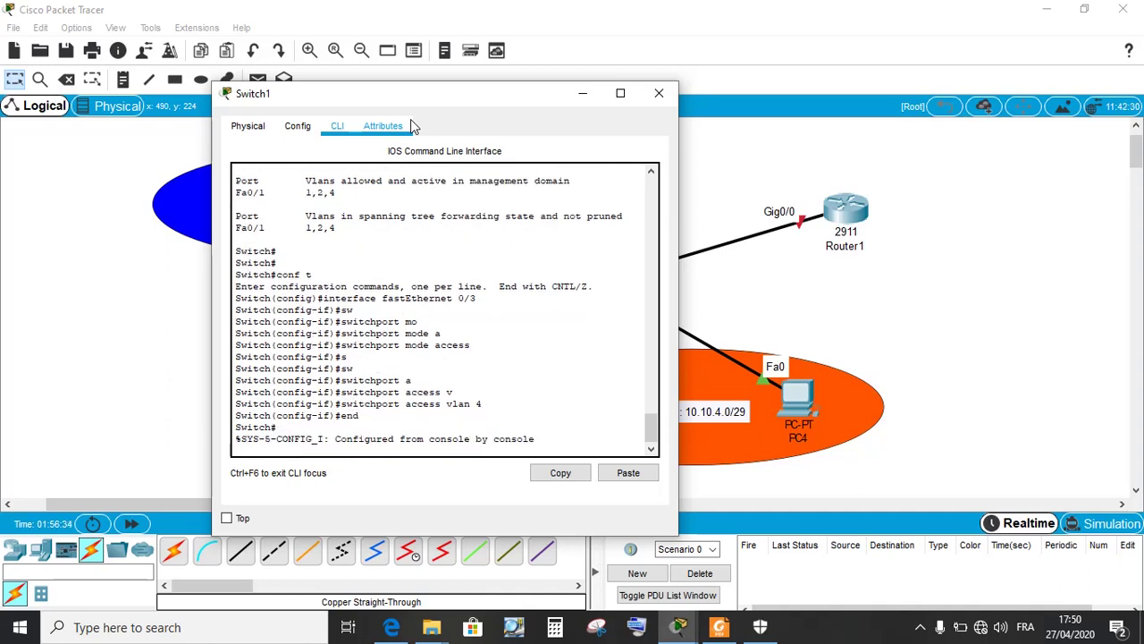
{"action": "key", "text": "Return"}
{"action": "type", "text": "wr"}
{"action": "key", "text": "Return"}
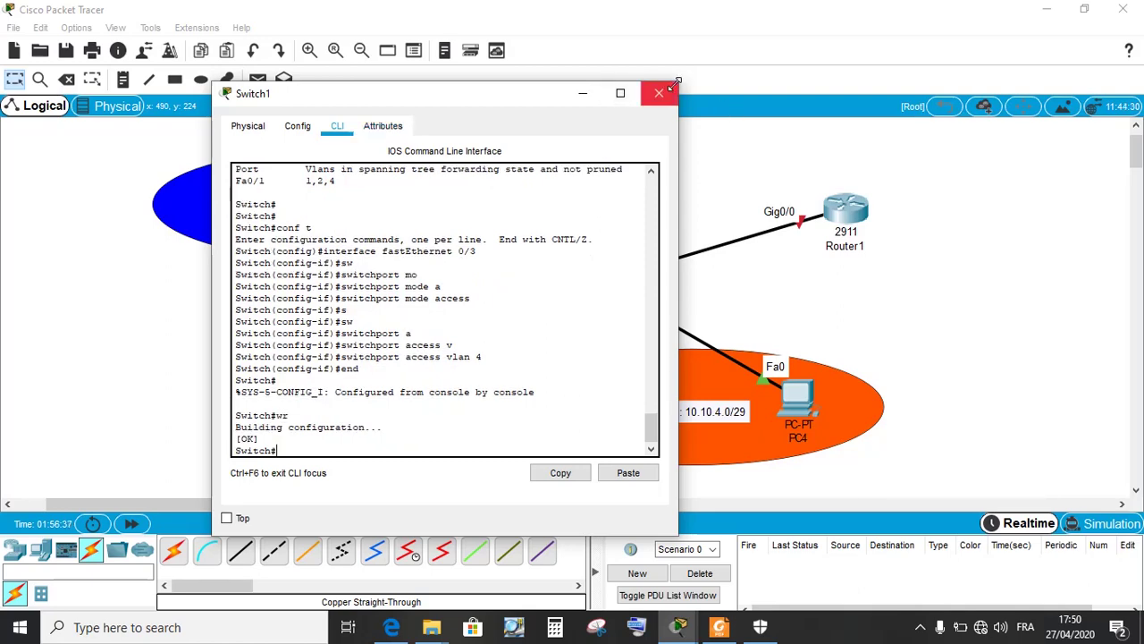
{"action": "left_click", "coordinate": [677, 118]}
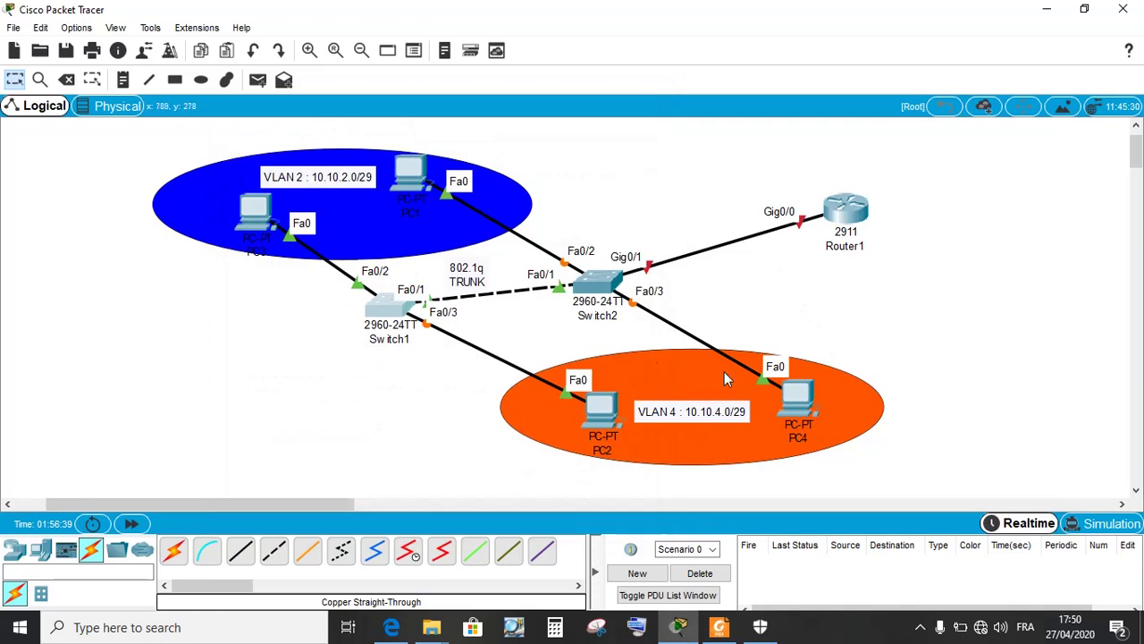
- Open the Switch2 command line and enter global configuration mode with configure terminal
{"action": "left_click", "coordinate": [605, 286]}
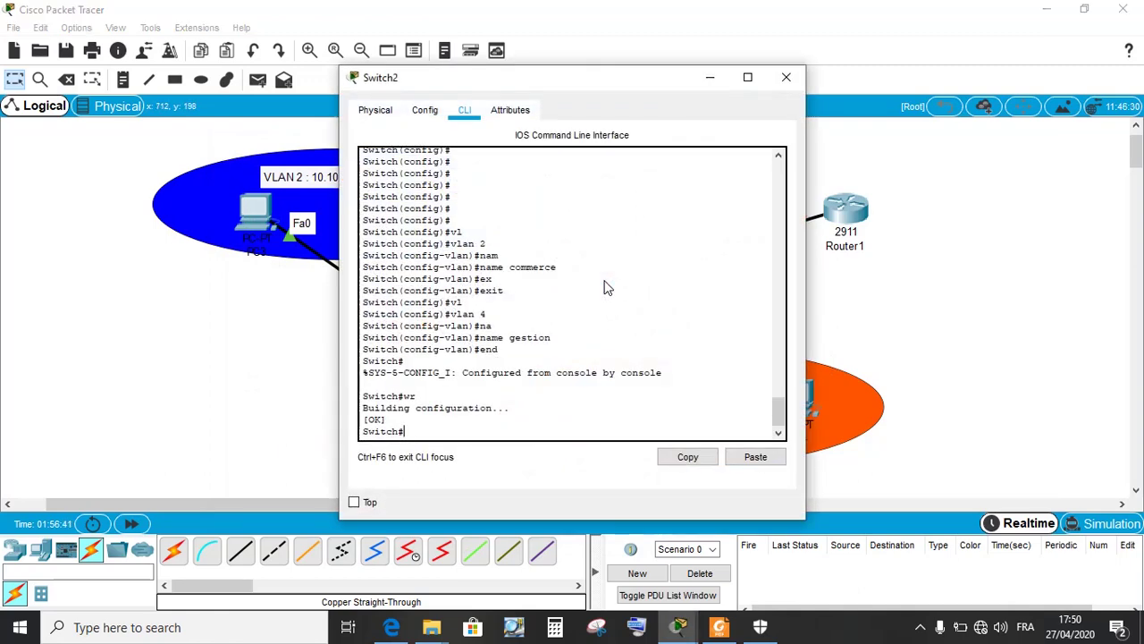
{"action": "type", "text": "enable"}
{"action": "key", "text": "BackSpace"}
{"action": "key", "text": "BackSpace"}
{"action": "key", "text": "BackSpace"}
{"action": "key", "text": "BackSpace"}
{"action": "key", "text": "BackSpace"}
{"action": "key", "text": "BackSpace"}
{"action": "type", "text": "con"}
{"action": "key", "text": "Tab"}
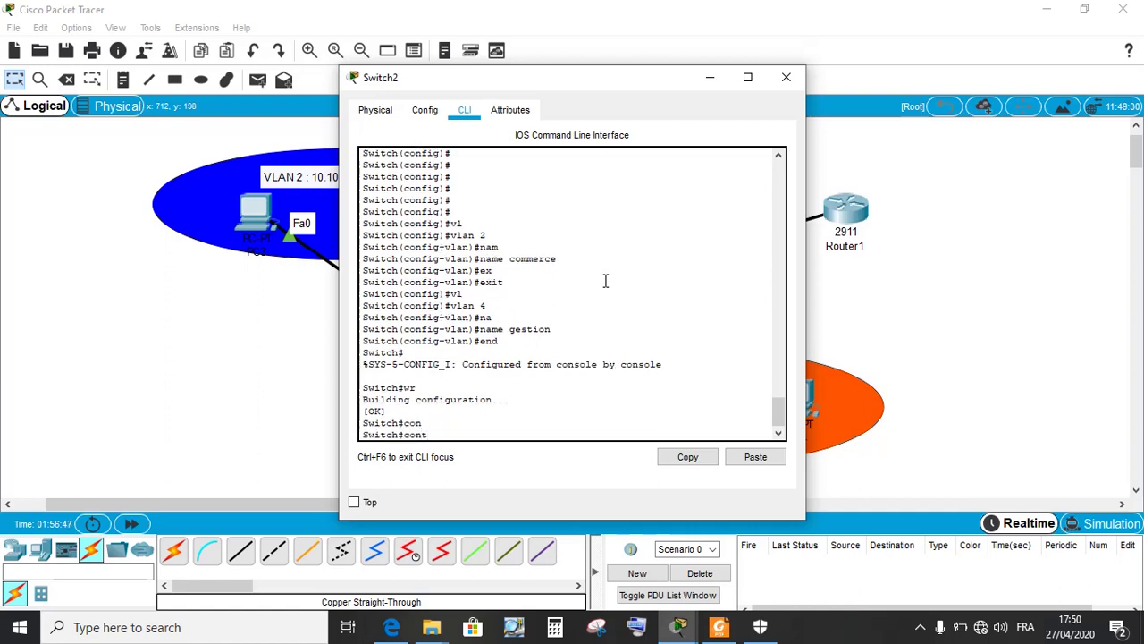
{"action": "type", "text": "f"}
{"action": "key", "text": "Tab"}
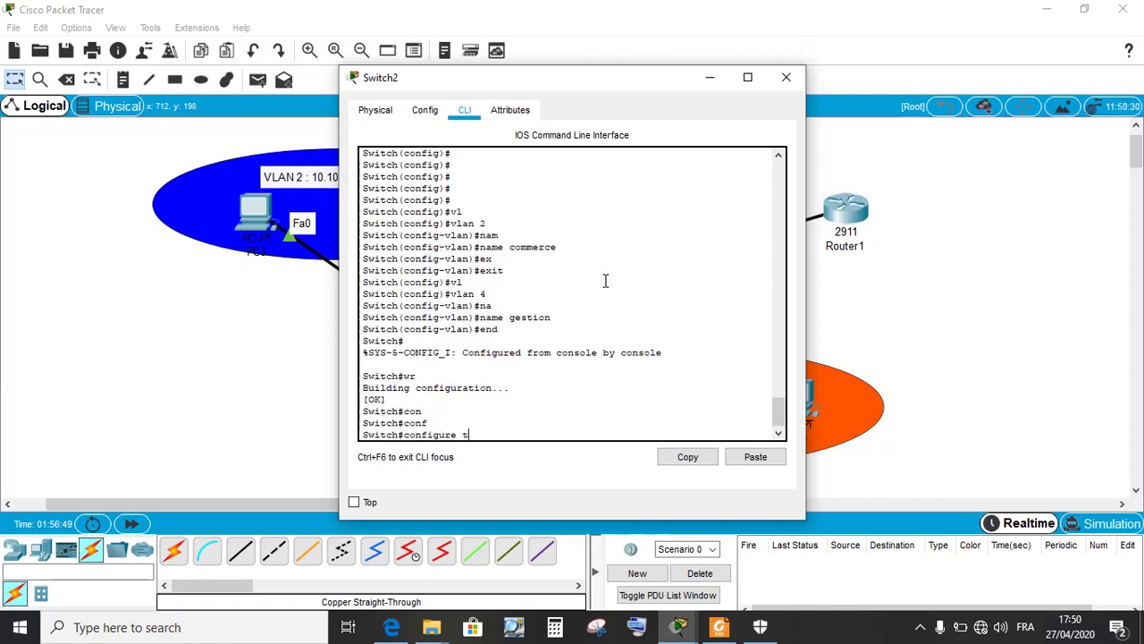
{"action": "type", "text": "t"}
{"action": "key", "text": "Tab"}
{"action": "key", "text": "Return"}
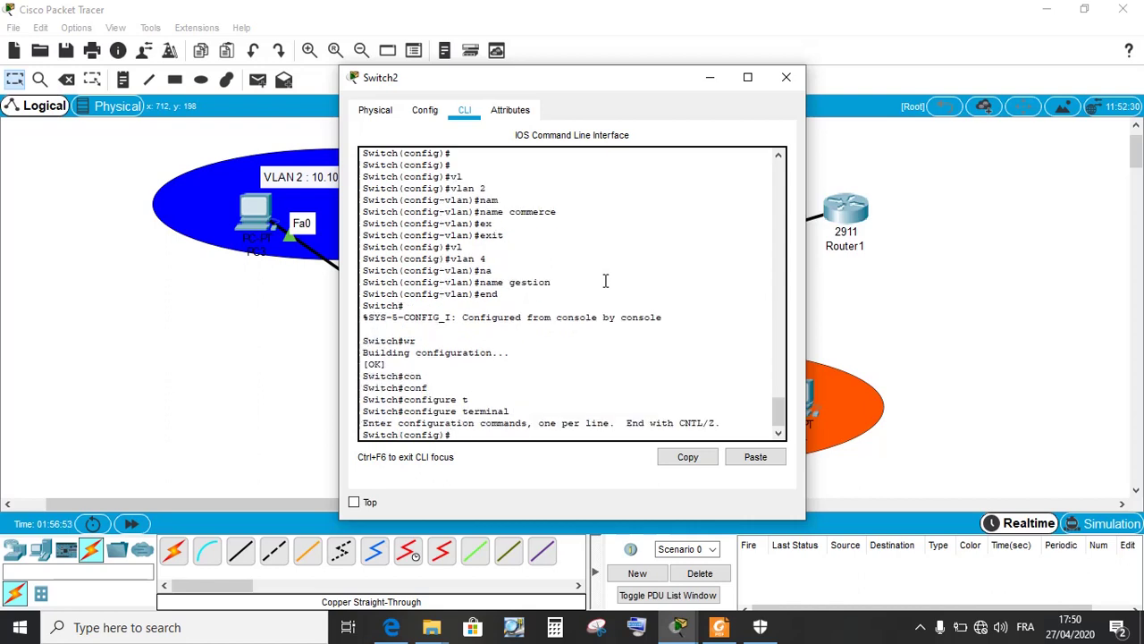
- Enter interface configuration mode for FastEthernet 0/3 on Switch2
{"action": "key", "text": "Up"}
{"action": "key", "text": "Up"}
{"action": "key", "text": "Up"}
{"action": "key", "text": "Up"}
{"action": "key", "text": "Up"}
{"action": "key", "text": "Up"}
{"action": "key", "text": "Up"}
{"action": "key", "text": "Up"}
{"action": "key", "text": "BackSpace"}
{"action": "key", "text": "BackSpace"}
{"action": "key", "text": "BackSpace"}
{"action": "key", "text": "BackSpace"}
{"action": "key", "text": "BackSpace"}
{"action": "key", "text": "BackSpace"}
{"action": "key", "text": "BackSpace"}
{"action": "key", "text": "BackSpace"}
{"action": "key", "text": "BackSpace"}
{"action": "key", "text": "BackSpace"}
{"action": "type", "text": "int"}
{"action": "key", "text": "Tab"}
{"action": "type", "text": "f"}
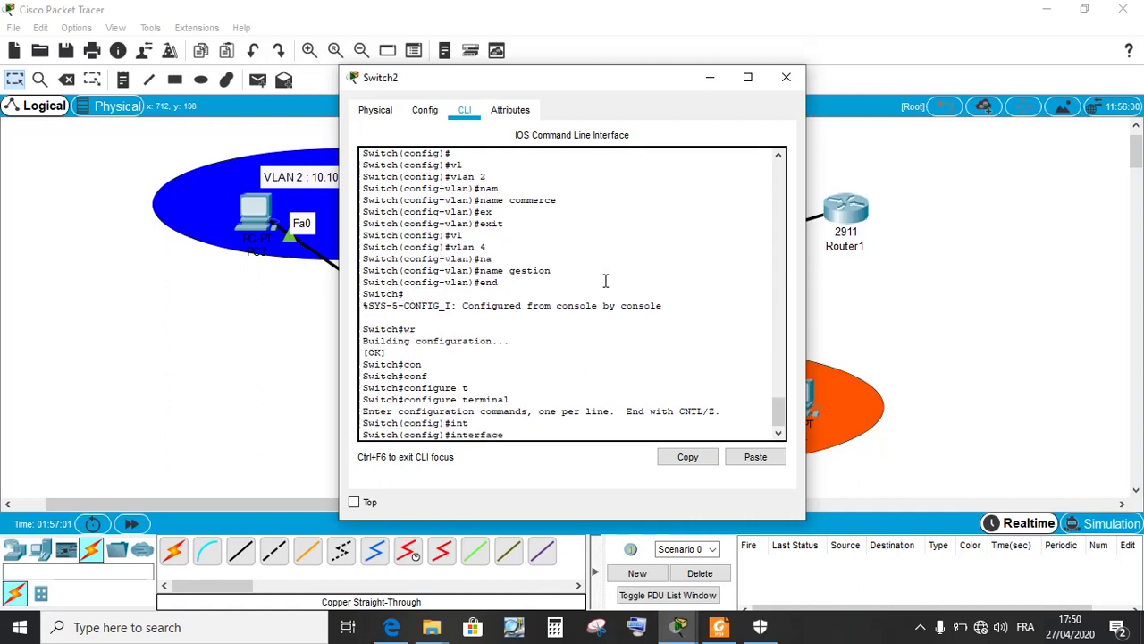
{"action": "key", "text": "Tab"}
{"action": "type", "text": "0"}
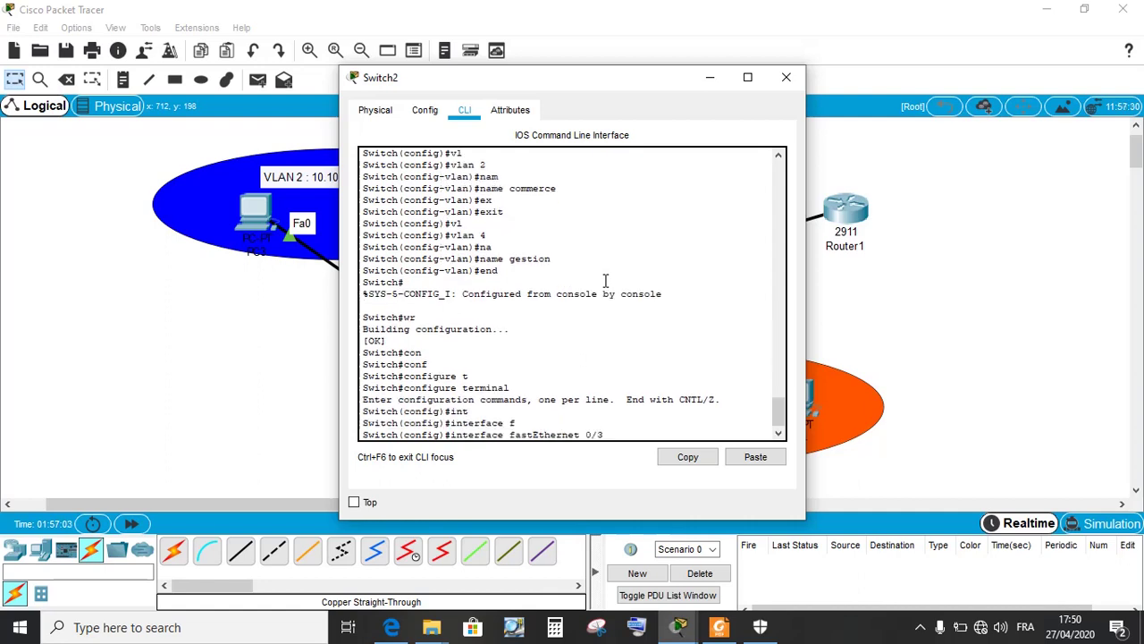
{"action": "key", "text": "Return"}
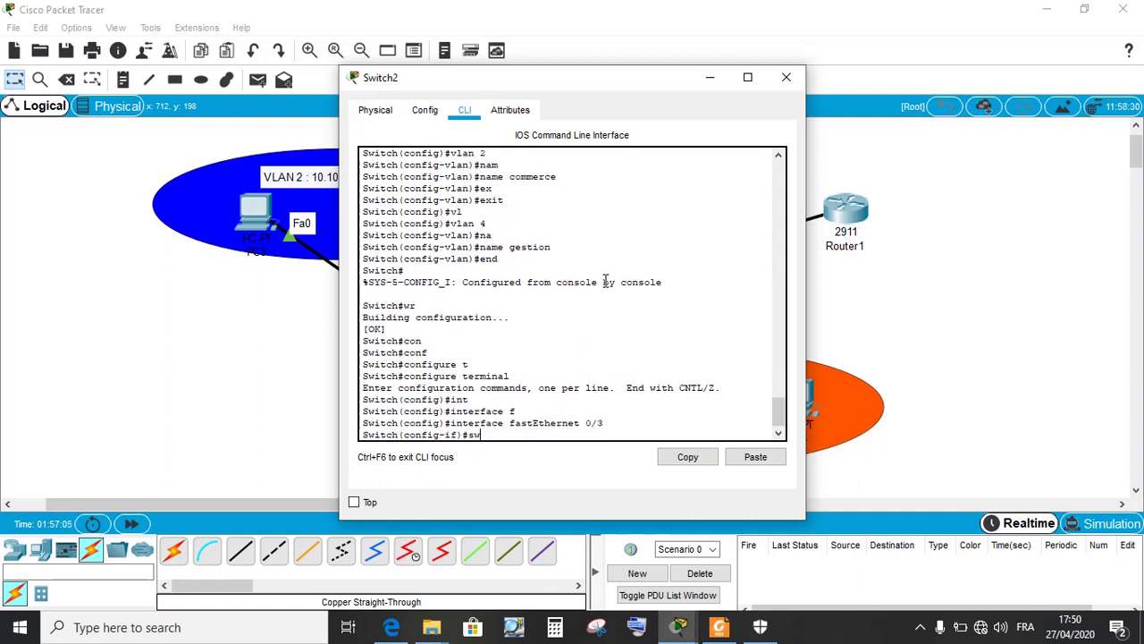
- Set Switch2's FastEthernet 0/3 port to switchport access mode
{"action": "type", "text": "sw"}
{"action": "key", "text": "Tab"}
{"action": "type", "text": "m"}
{"action": "key", "text": "Tab"}
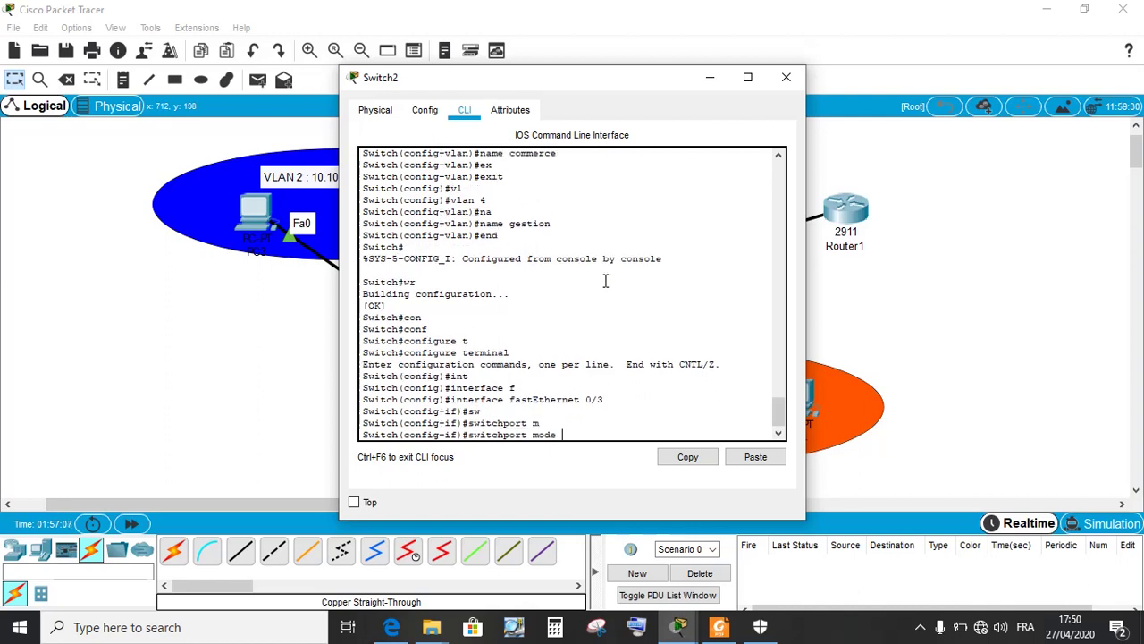
{"action": "type", "text": "a"}
{"action": "key", "text": "Tab"}
{"action": "key", "text": "Return"}
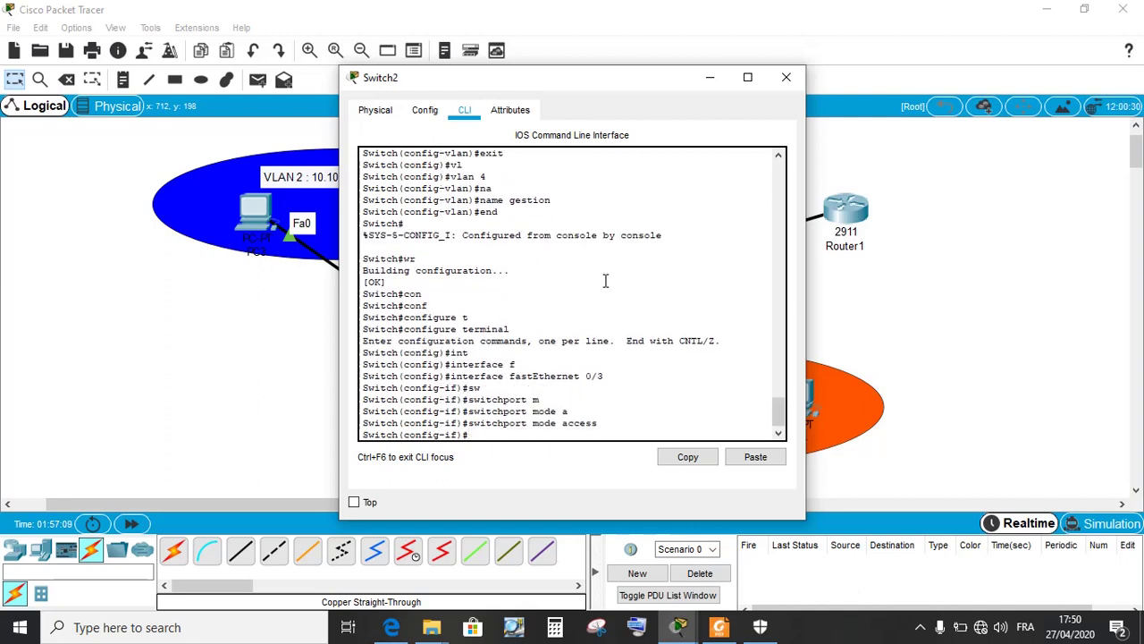
- Assign Switch2's FastEthernet 0/3 port to access VLAN 4
{"action": "type", "text": "sw"}
{"action": "key", "text": "Tab"}
{"action": "type", "text": "a"}
{"action": "key", "text": "Tab"}
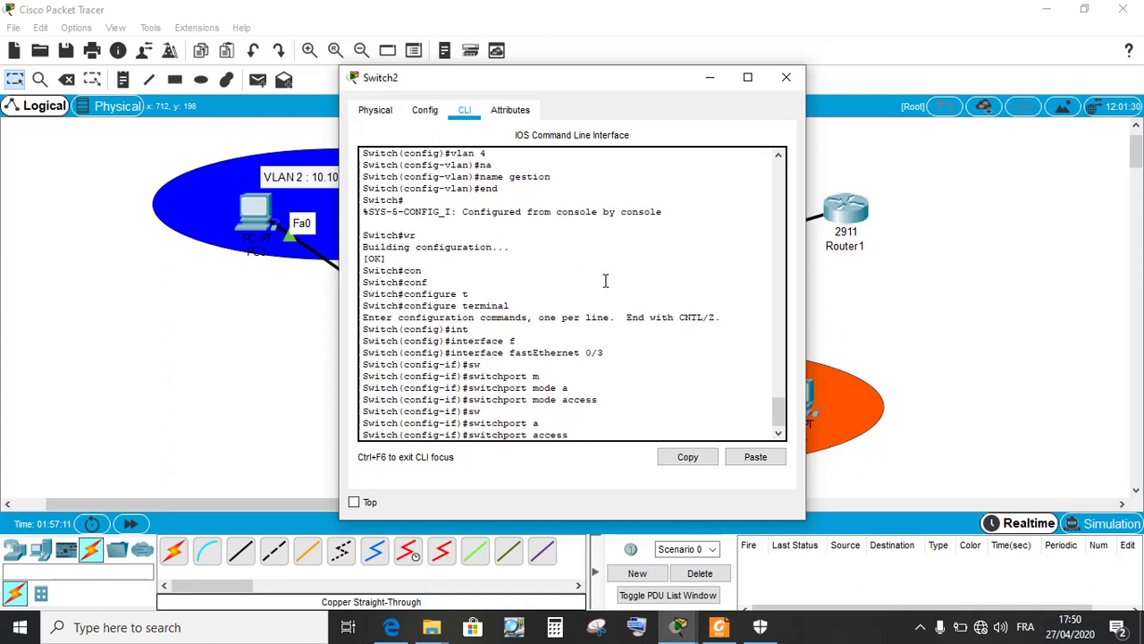
{"action": "type", "text": "vl"}
{"action": "key", "text": "Tab"}
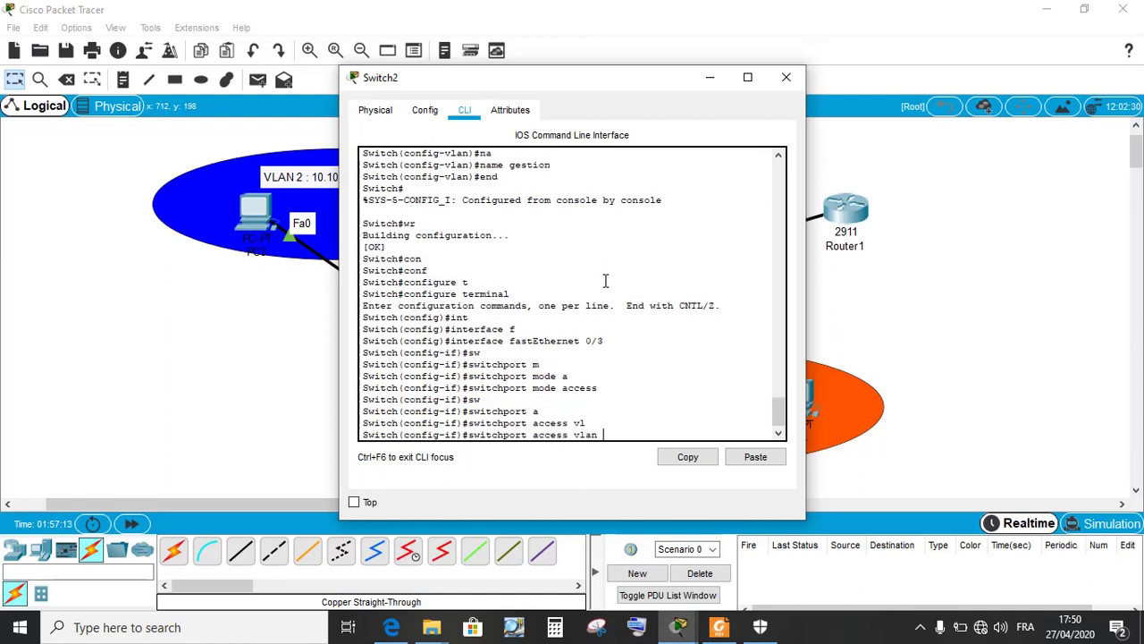
{"action": "type", "text": "4"}
{"action": "key", "text": "Return"}
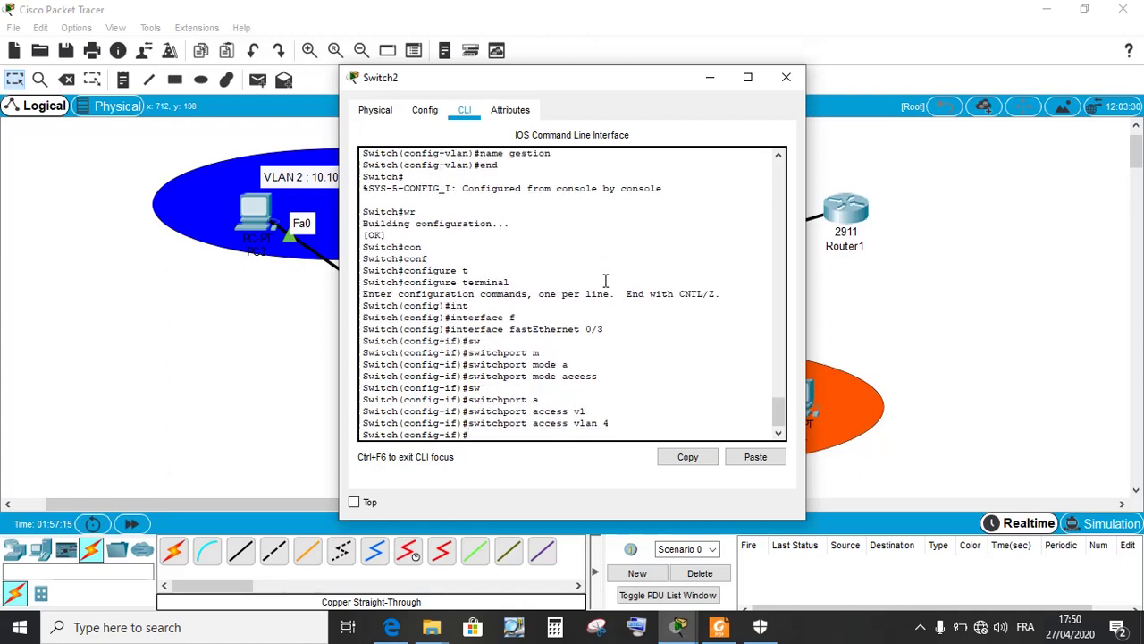
- End the Switch2 configuration session, save it with wr, and close the Switch2 window
{"action": "type", "text": "end"}
{"action": "key", "text": "Return"}
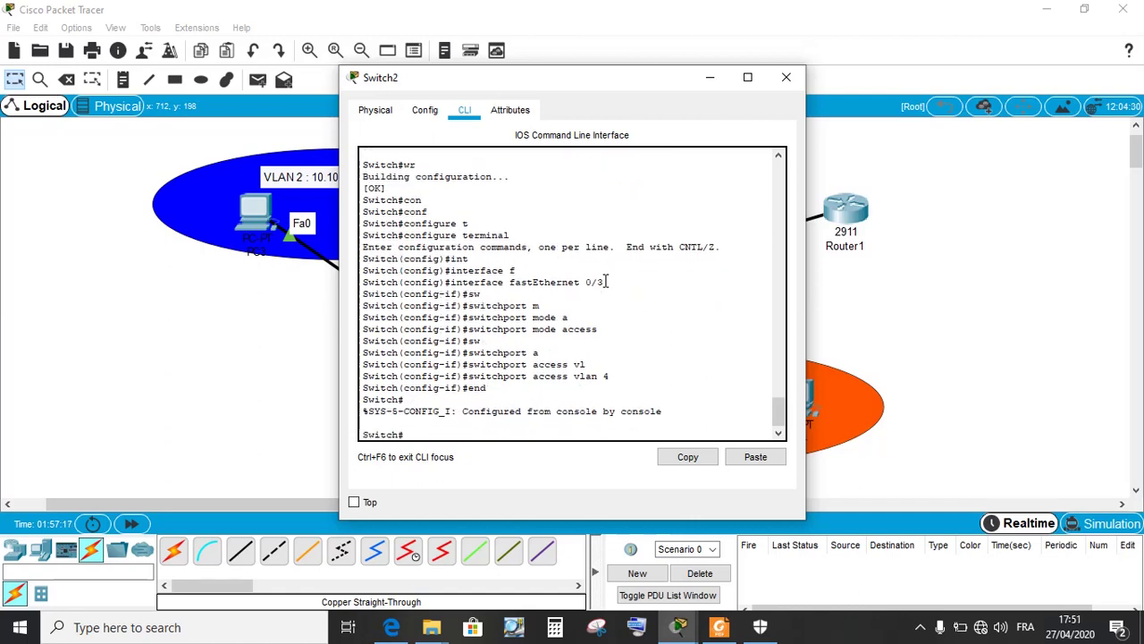
{"action": "type", "text": "wr"}
{"action": "key", "text": "Return"}
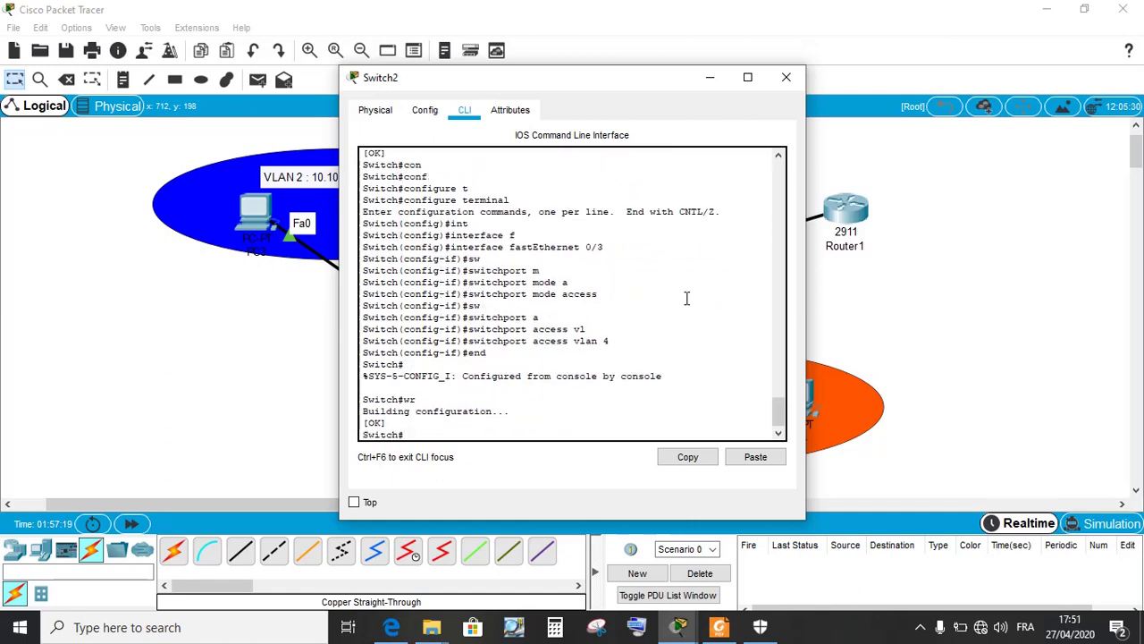
{"action": "left_click", "coordinate": [786, 78]}
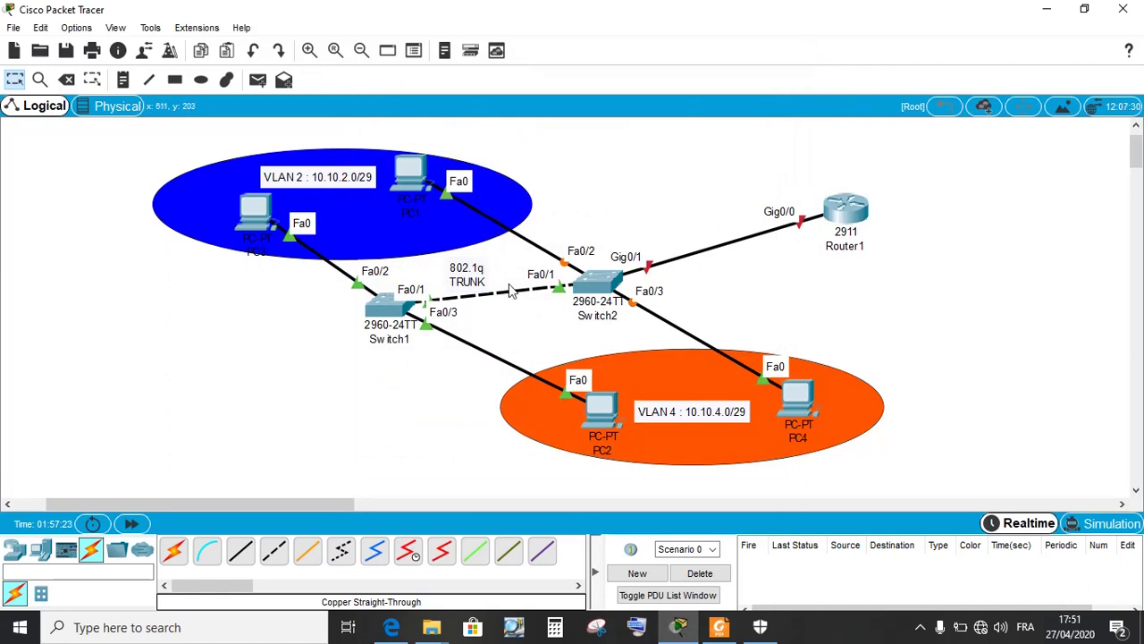
- Test connectivity by sending a simple PDU from PC1 to PC3, and delete the test scenario
{"action": "left_click", "coordinate": [258, 80]}
{"action": "left_click", "coordinate": [413, 177]}
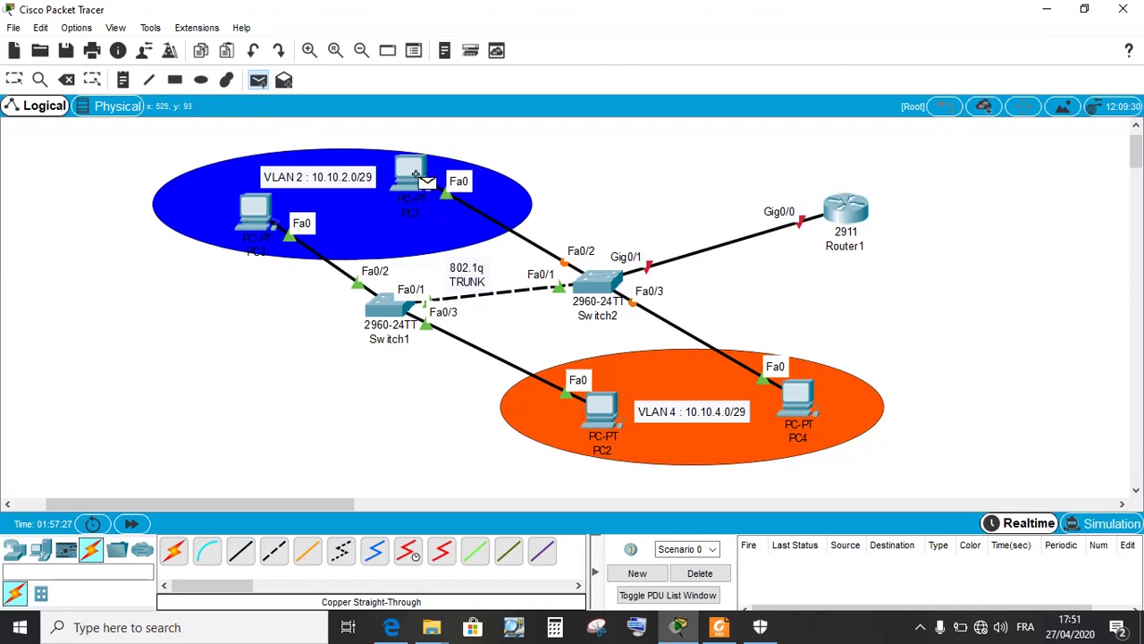
{"action": "left_click", "coordinate": [253, 214]}
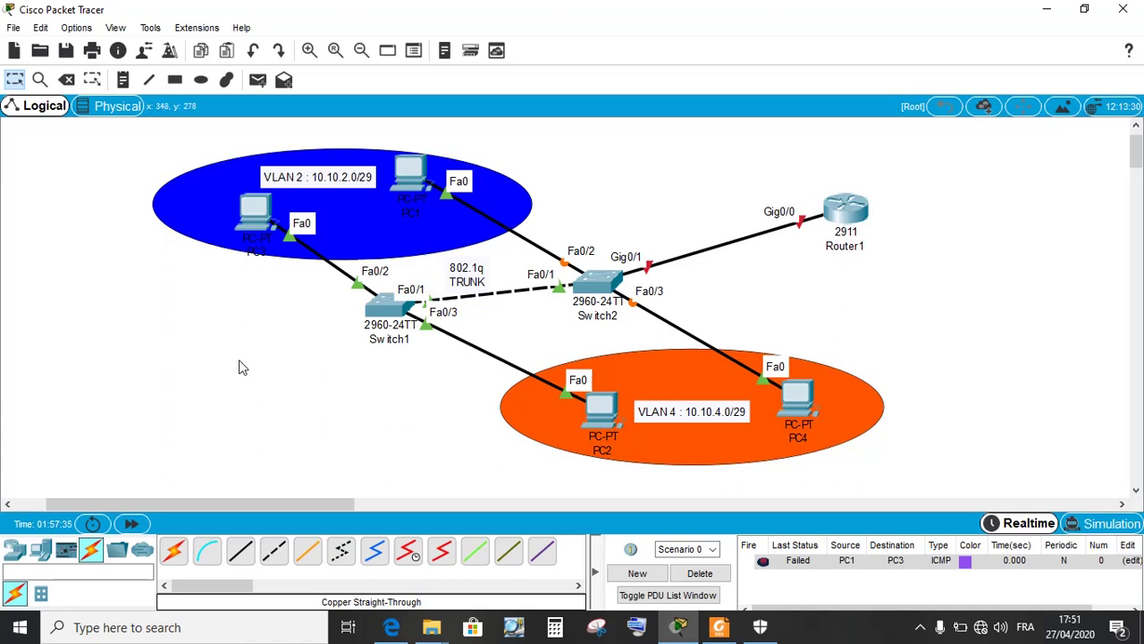
{"action": "left_click", "coordinate": [699, 574]}
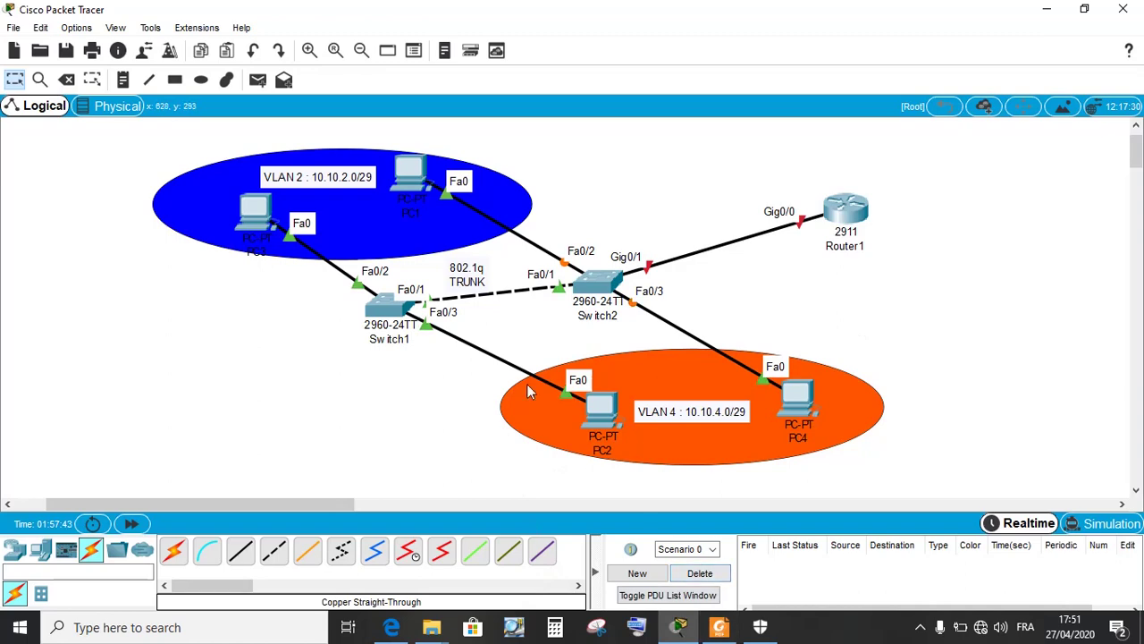
- Run show vlan on Switch1 to check the ports assigned to VLANs 2 and 4, and close its window
{"action": "left_click", "coordinate": [392, 300]}
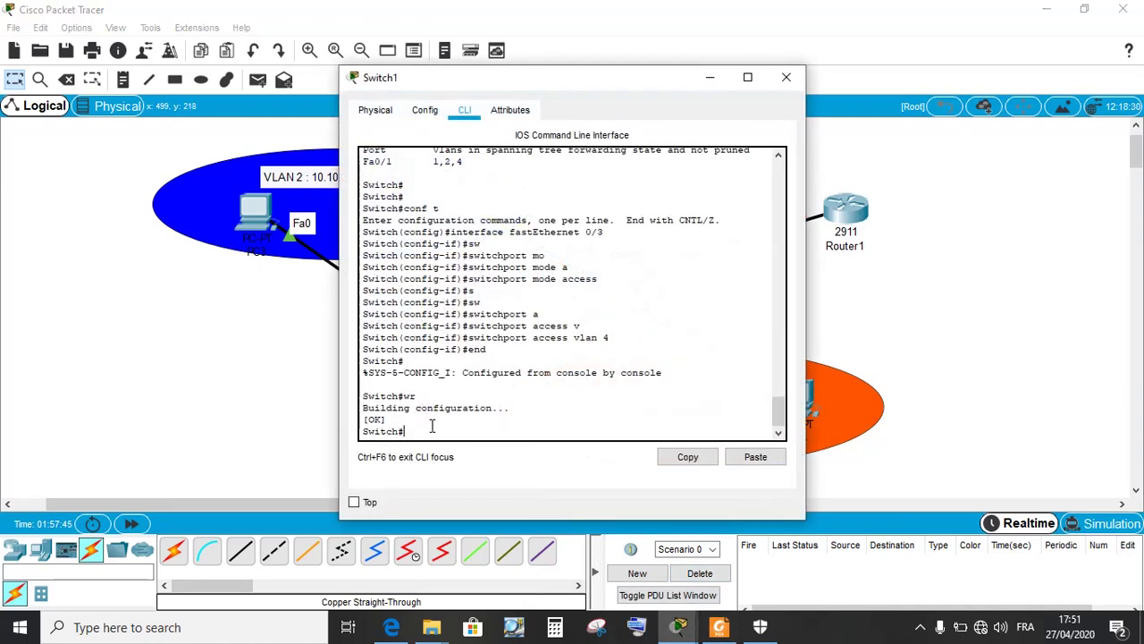
{"action": "type", "text": "sh"}
{"action": "key", "text": "Tab"}
{"action": "type", "text": "vl"}
{"action": "key", "text": "Tab"}
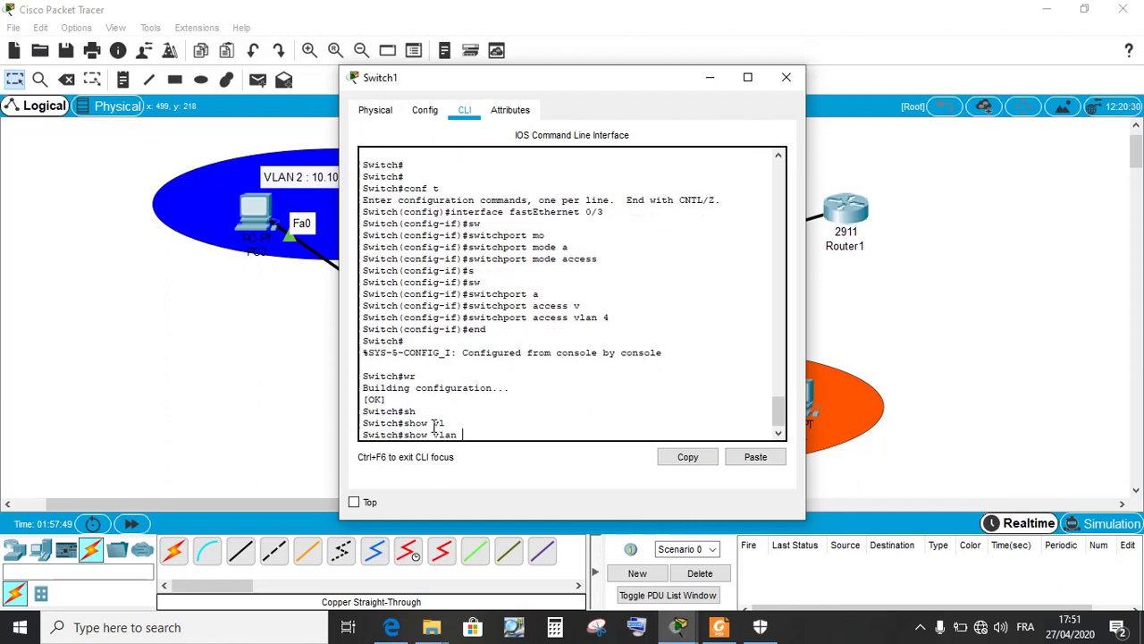
{"action": "key", "text": "Return"}
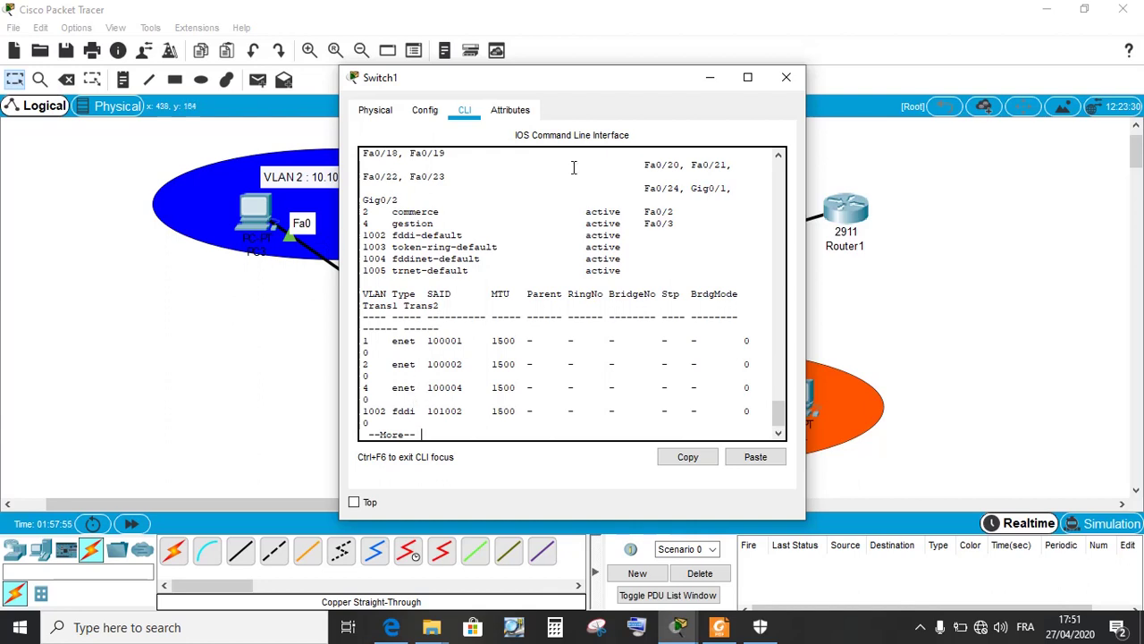
{"action": "left_click_drag", "start_coordinate": [676, 212], "coordinate": [638, 212]}
{"action": "left_click", "coordinate": [680, 226]}
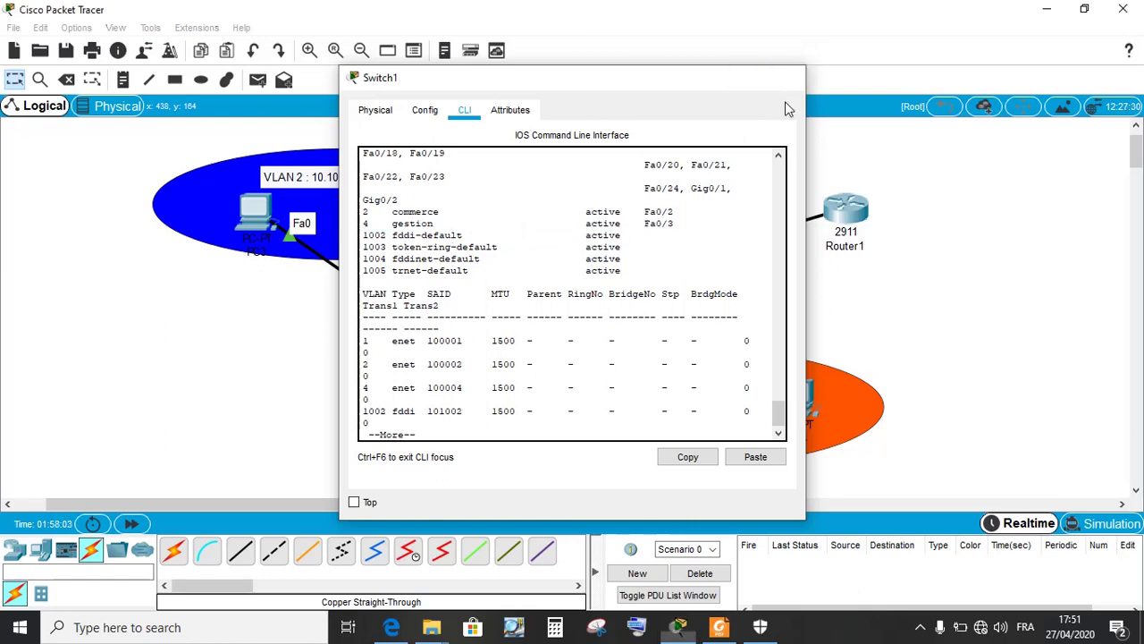
{"action": "left_click", "coordinate": [786, 76]}
- Open the Switch2 command line and run show vlan to check its port assignments
{"action": "left_click", "coordinate": [595, 285]}
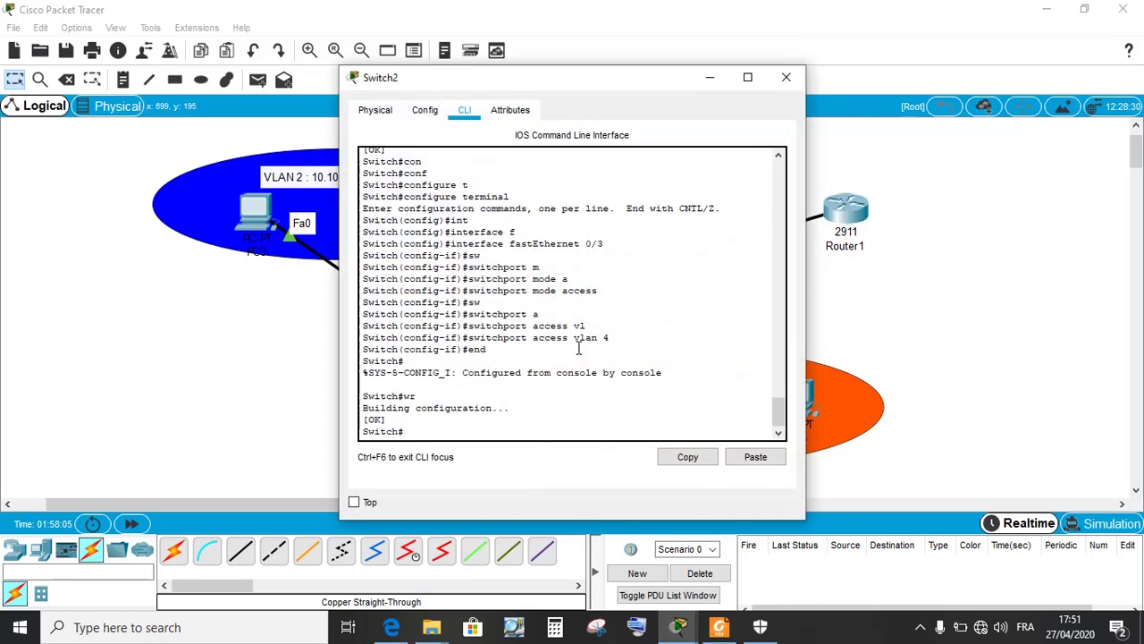
{"action": "key", "text": "Up"}
{"action": "key", "text": "Up"}
{"action": "key", "text": "Up"}
{"action": "key", "text": "Up"}
{"action": "key", "text": "BackSpace"}
{"action": "key", "text": "BackSpace"}
{"action": "key", "text": "BackSpace"}
{"action": "key", "text": "BackSpace"}
{"action": "type", "text": "sh"}
{"action": "key", "text": "Tab"}
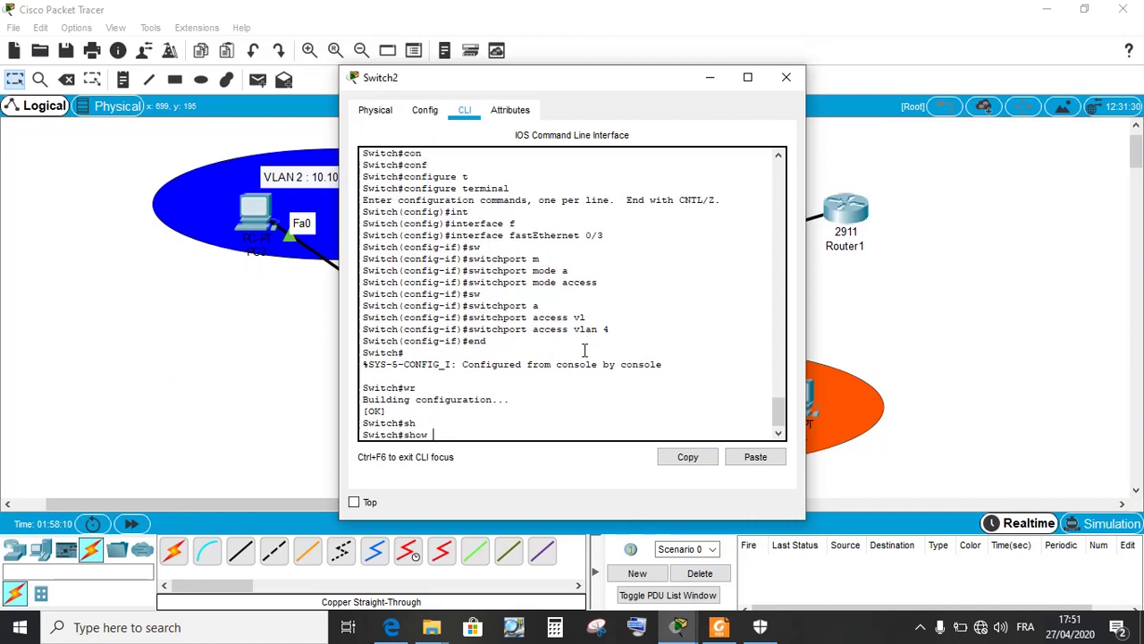
{"action": "type", "text": "vl"}
{"action": "key", "text": "Tab"}
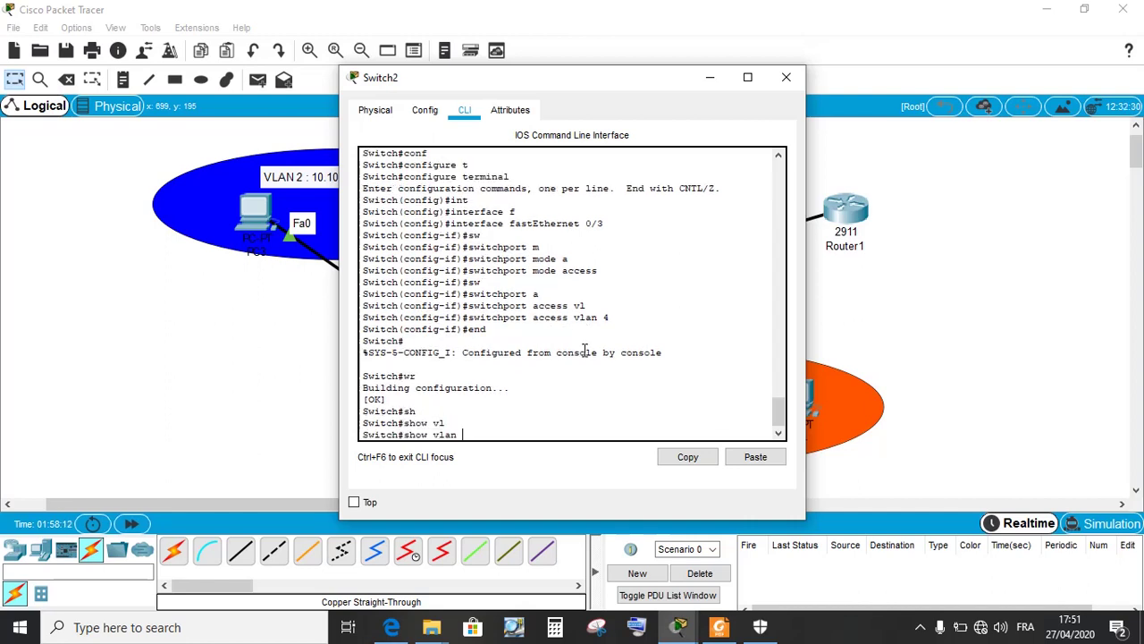
{"action": "key", "text": "Return"}
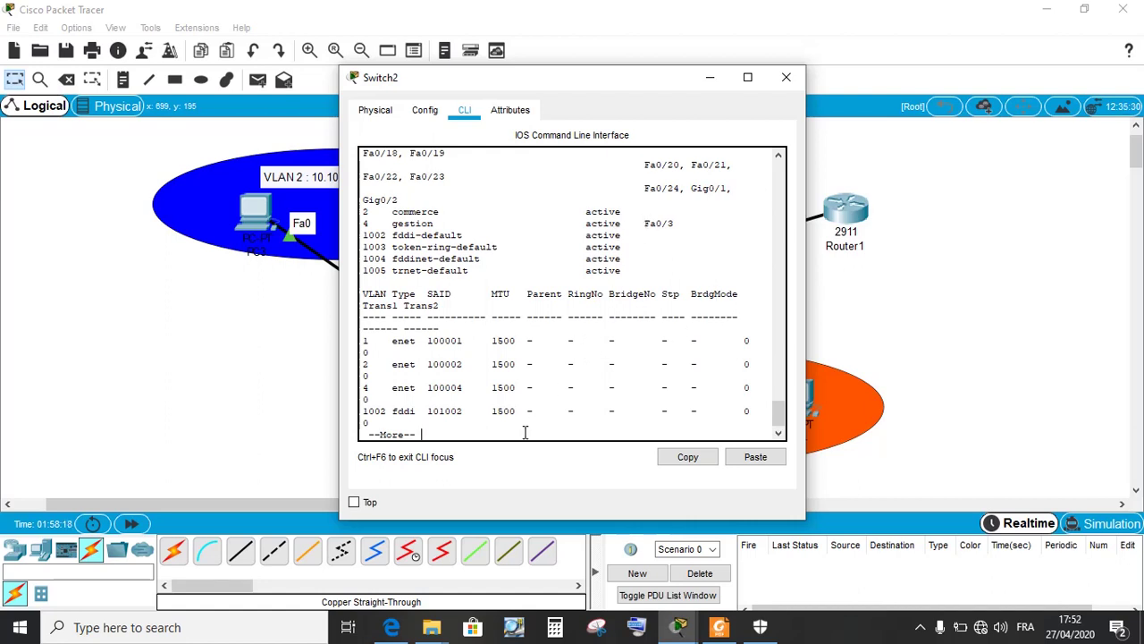
- Page through the rest of Switch2's VLAN listing until the command prompt returns
{"action": "key", "text": "Return"}
{"action": "key", "text": "Return"}
{"action": "key", "text": "Return"}
{"action": "key", "text": "Return"}
{"action": "key", "text": "Return"}
{"action": "key", "text": "Return"}
{"action": "key", "text": "Return"}
{"action": "key", "text": "Return"}
{"action": "key", "text": "Return"}
{"action": "key", "text": "Return"}
{"action": "key", "text": "Return"}
{"action": "key", "text": "Return"}
{"action": "key", "text": "Return"}
{"action": "key", "text": "Return"}
{"action": "key", "text": "Return"}
{"action": "key", "text": "Return"}
{"action": "key", "text": "Return"}
{"action": "key", "text": "Return"}
{"action": "key", "text": "Return"}
{"action": "key", "text": "Return"}
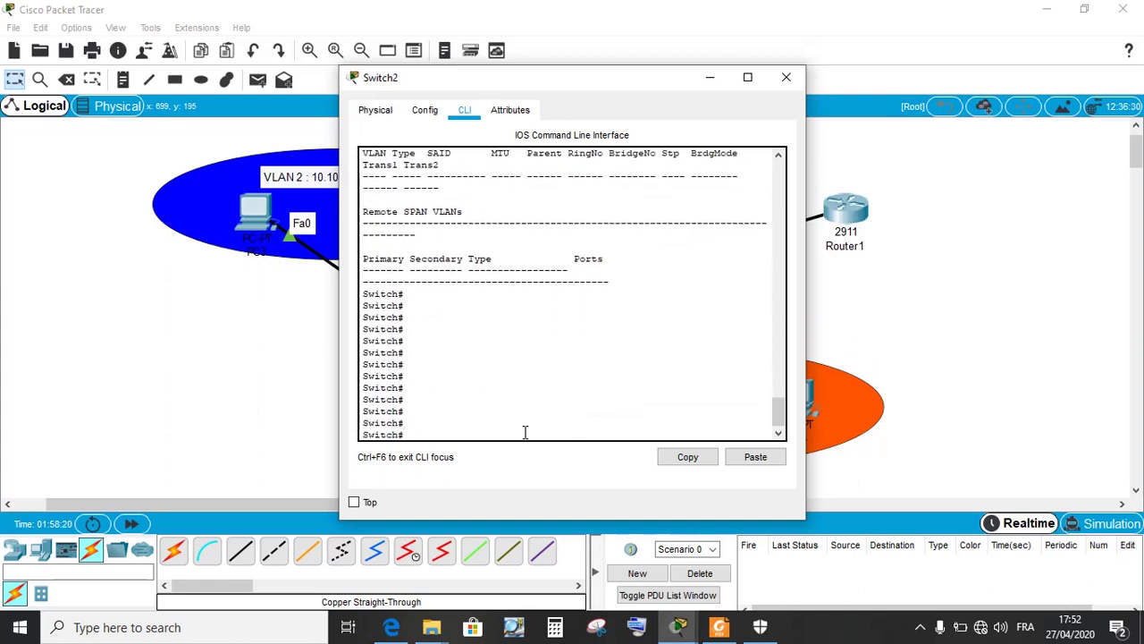
- Enter global configuration mode on Switch2 and select interface FastEthernet 0/2
{"action": "type", "text": "conf term"}
{"action": "key", "text": "Tab"}
{"action": "key", "text": "Return"}
{"action": "type", "text": "interface fastEthernet 0/3"}
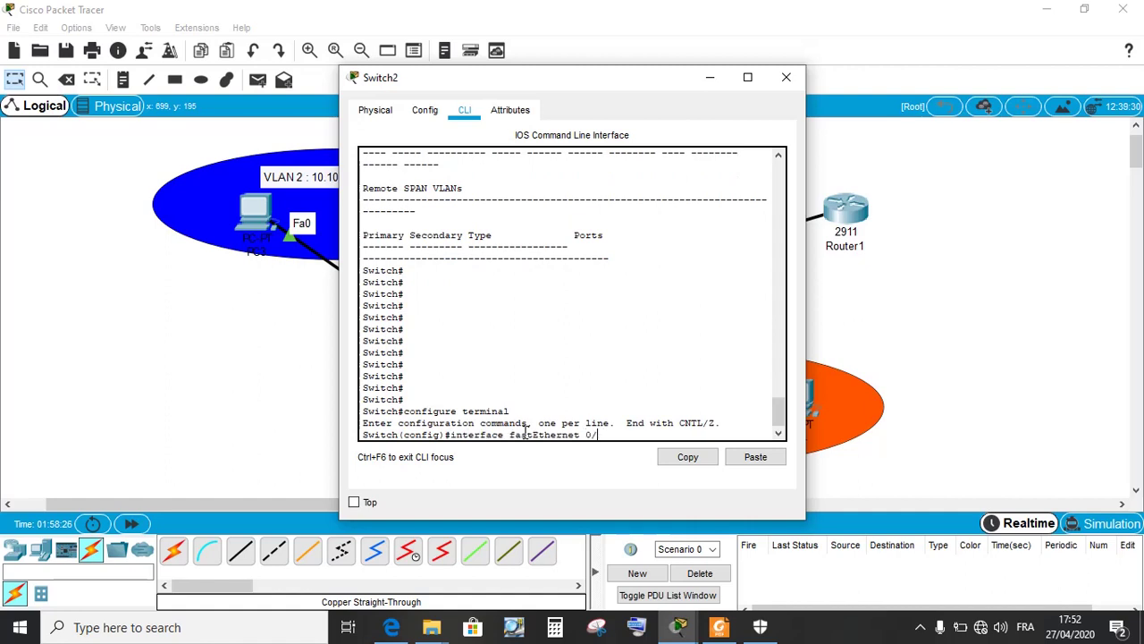
{"action": "key", "text": "Return"}
- Set Switch2's FastEthernet 0/2 port to switchport access mode
{"action": "type", "text": "sw"}
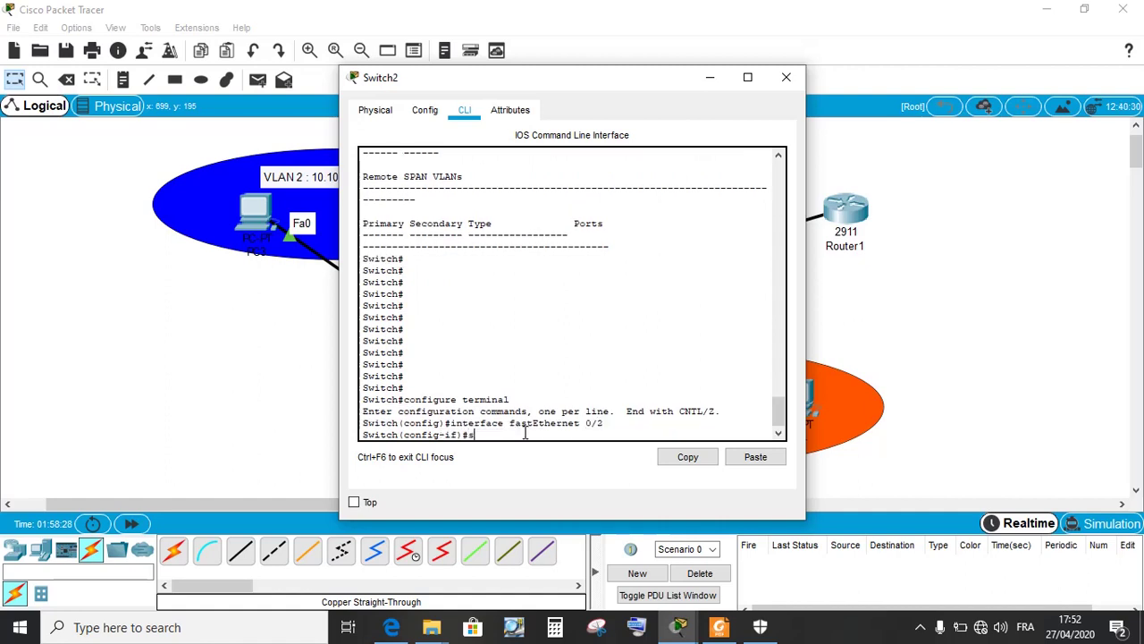
{"action": "key", "text": "Tab"}
{"action": "type", "text": "mo"}
{"action": "key", "text": "Tab"}
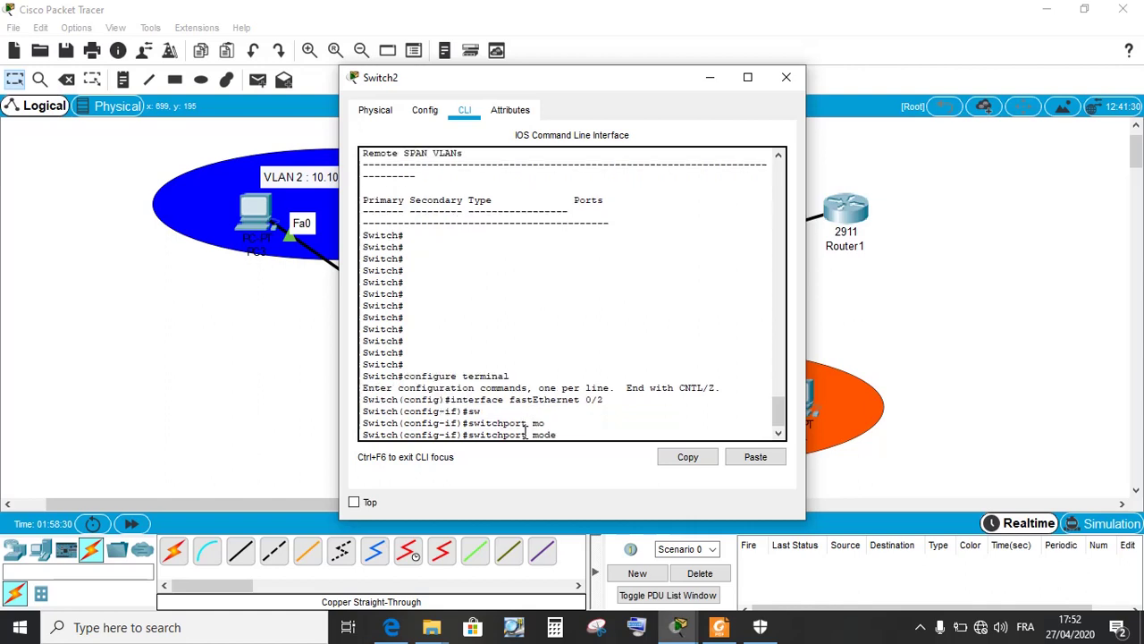
{"action": "type", "text": "a"}
{"action": "key", "text": "Tab"}
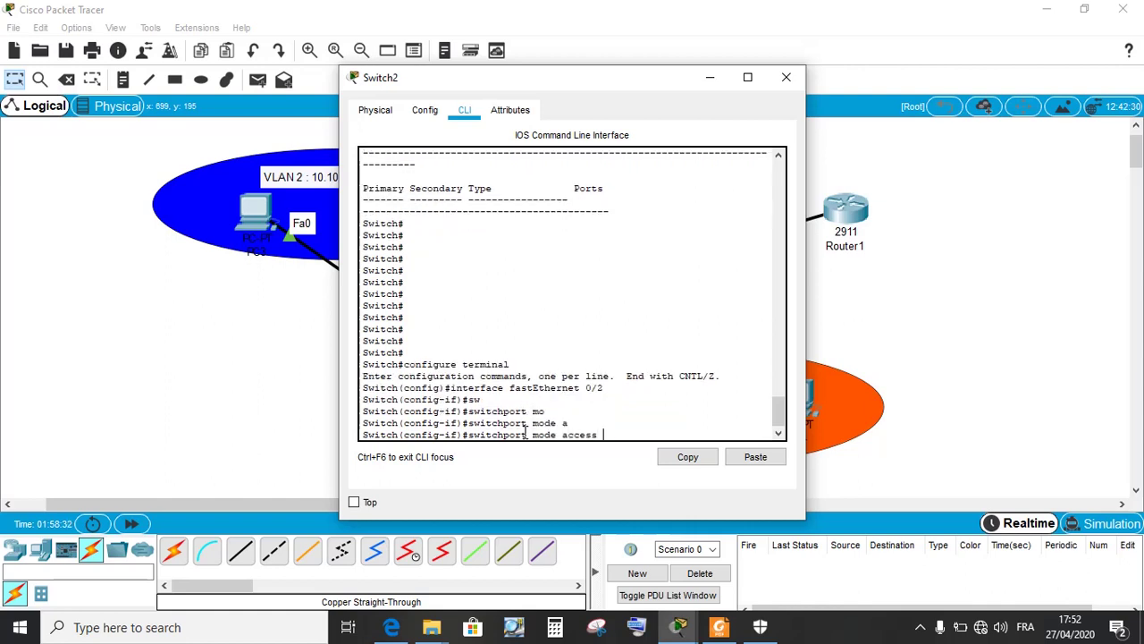
{"action": "key", "text": "Return"}
- Assign Switch2's FastEthernet 0/2 port to access VLAN 2
{"action": "type", "text": "sw"}
{"action": "key", "text": "Tab"}
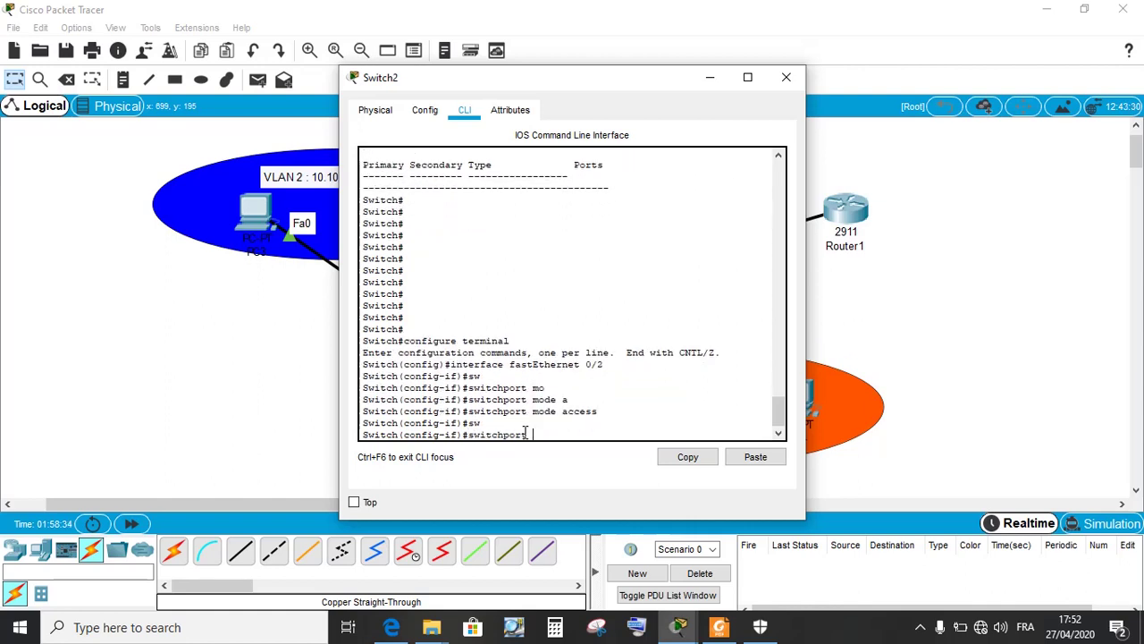
{"action": "type", "text": "a"}
{"action": "key", "text": "Tab"}
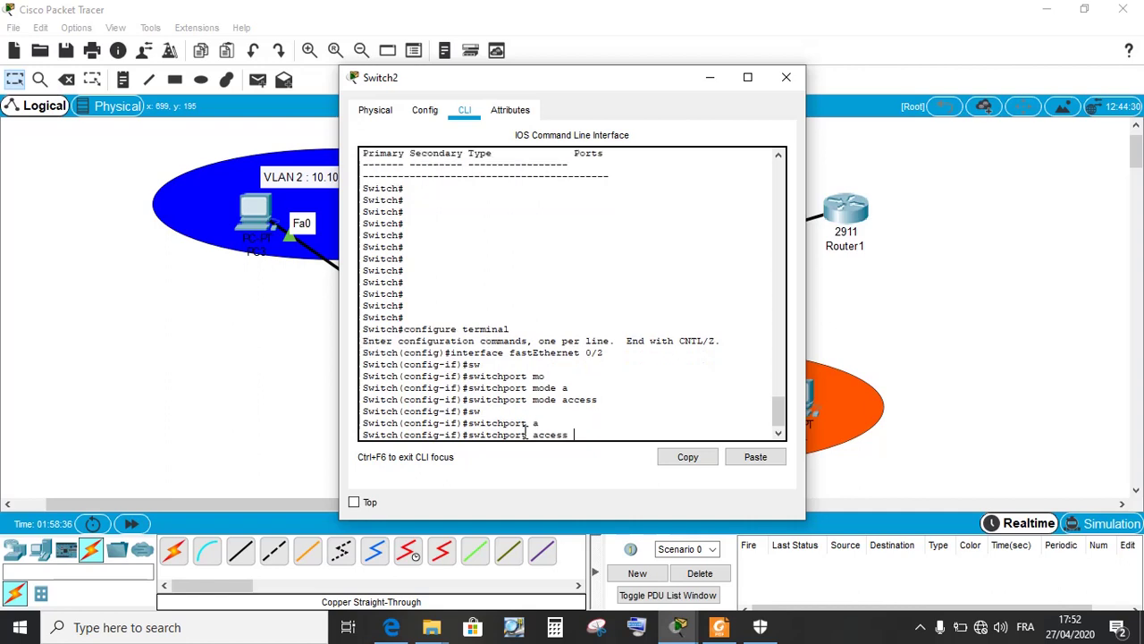
{"action": "type", "text": "v"}
{"action": "key", "text": "Tab"}
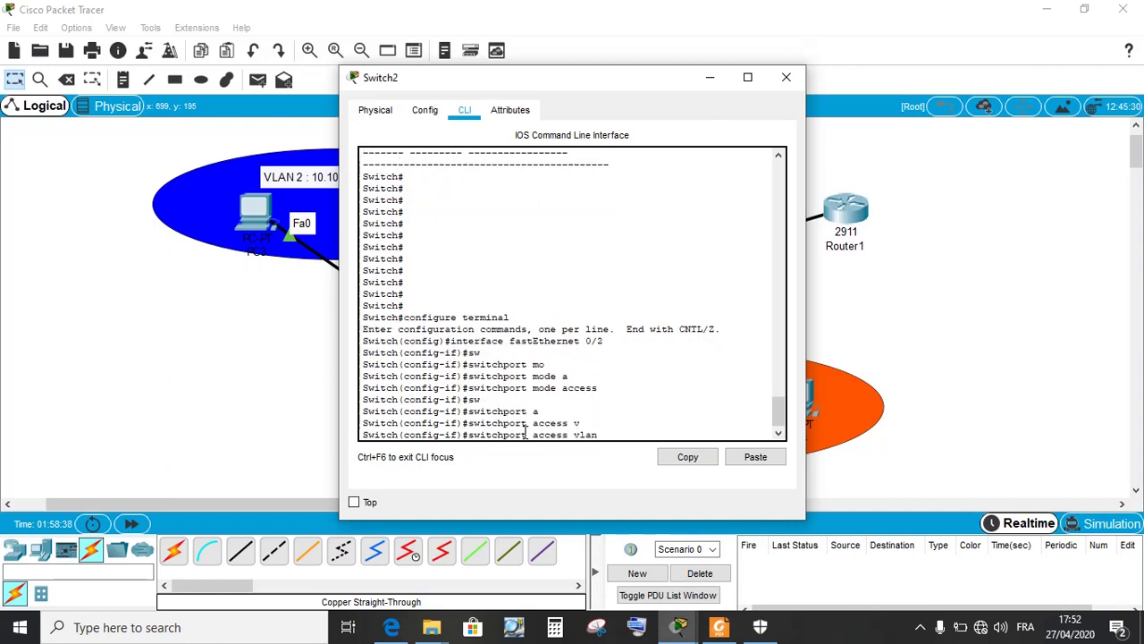
{"action": "type", "text": "2"}
{"action": "key", "text": "Return"}
{"action": "key", "text": "Return"}
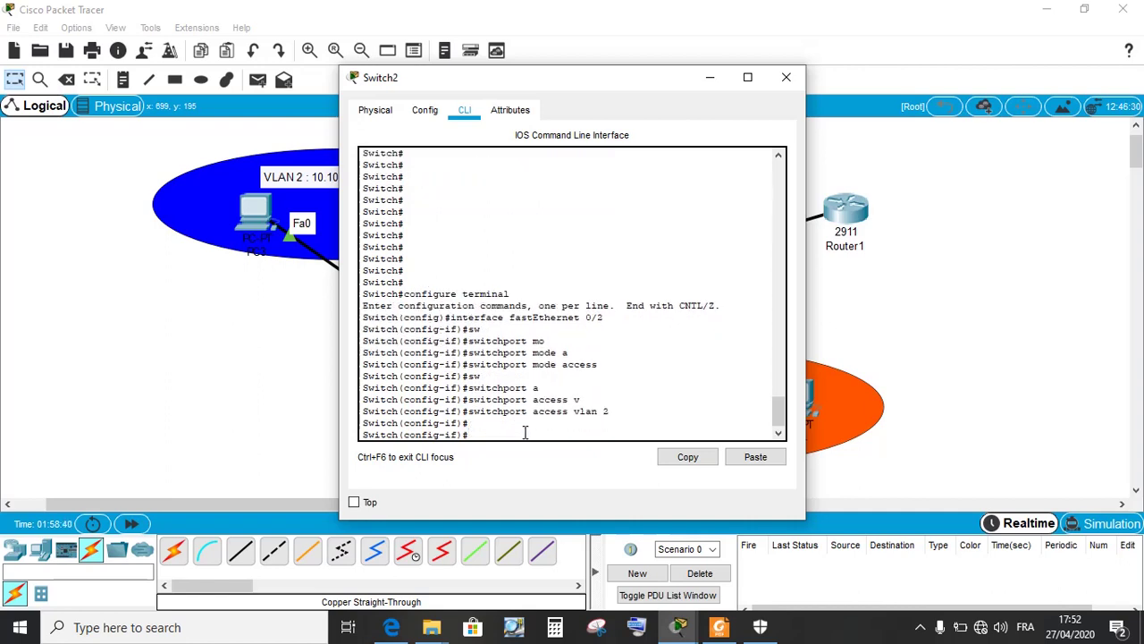
- Leave configuration mode on Switch2 and display its VLAN listing to check the port assignments
{"action": "type", "text": "end"}
{"action": "key", "text": "Return"}
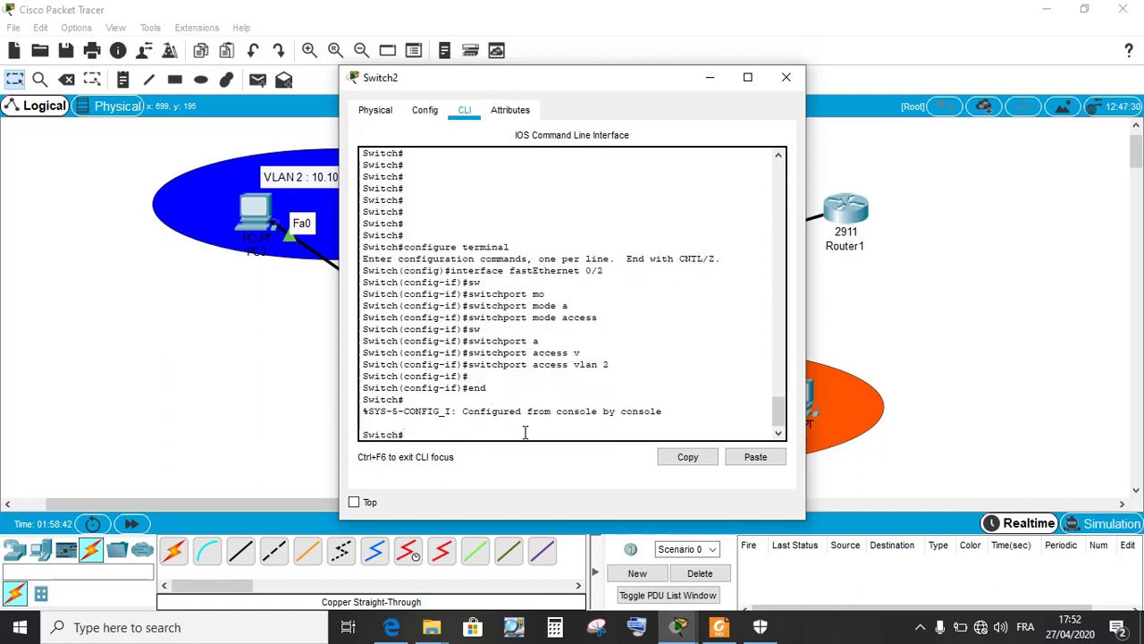
{"action": "key", "text": "Up"}
{"action": "key", "text": "Up"}
{"action": "key", "text": "Return"}
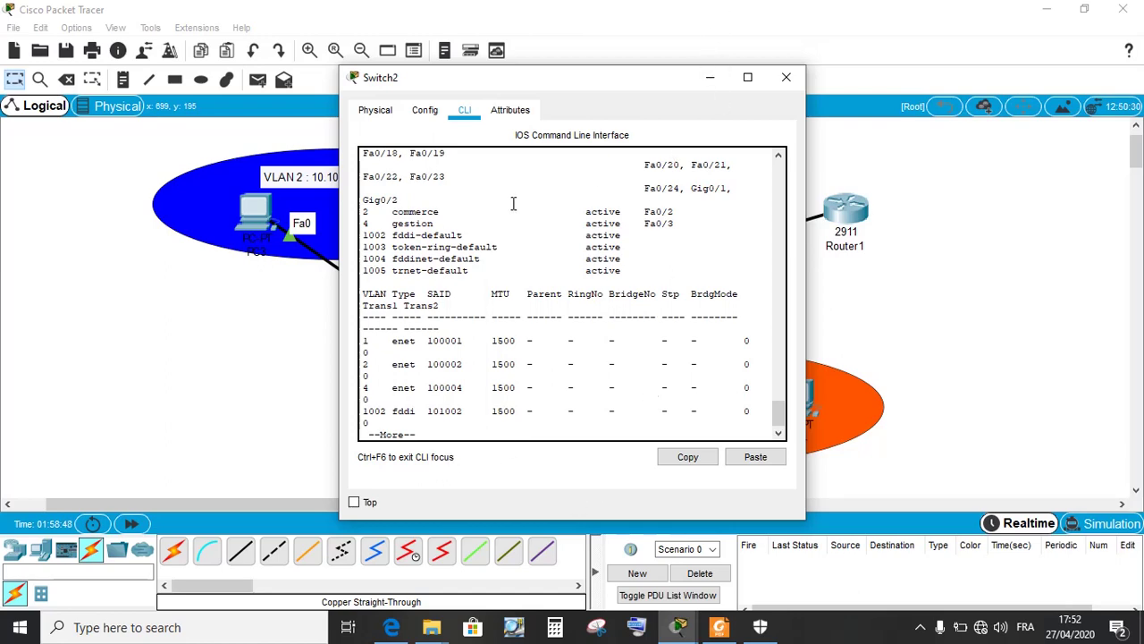
{"action": "left_click", "coordinate": [786, 77]}
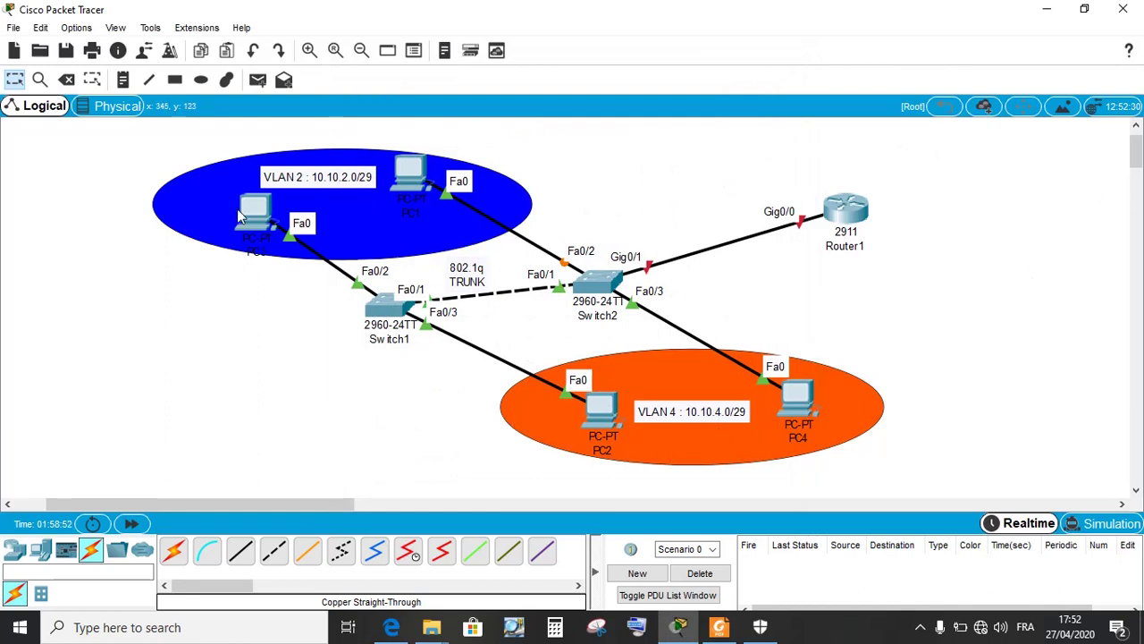
- Test connectivity from PC2 to PC4 with a simple PDU and delete the scenario's results
{"action": "left_click", "coordinate": [258, 80]}
{"action": "left_click", "coordinate": [601, 407]}
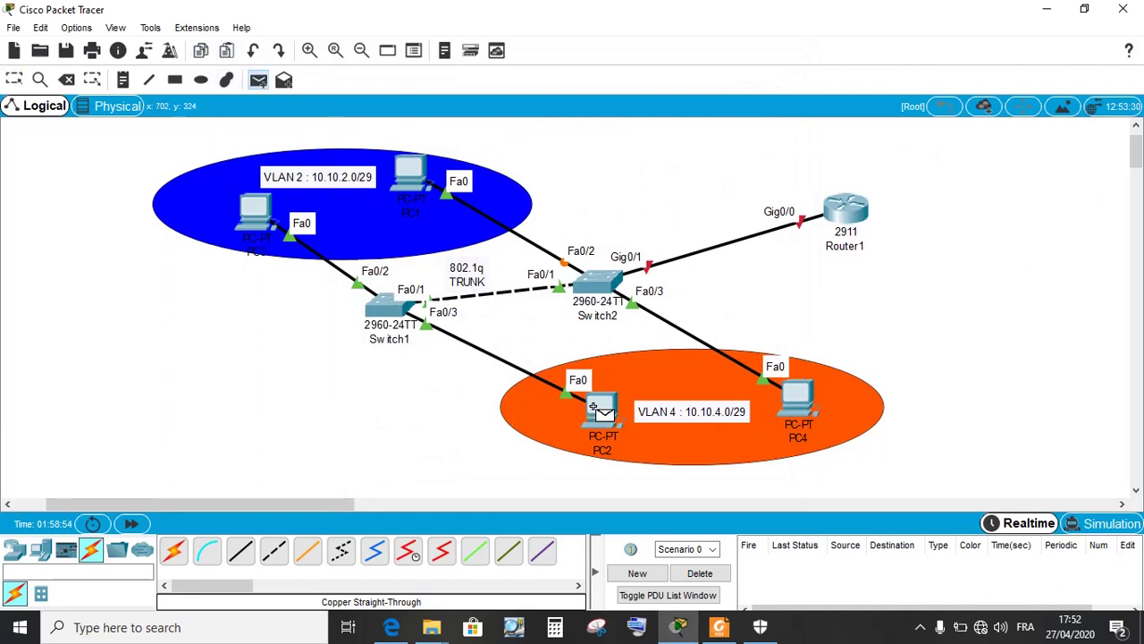
{"action": "left_click", "coordinate": [794, 407]}
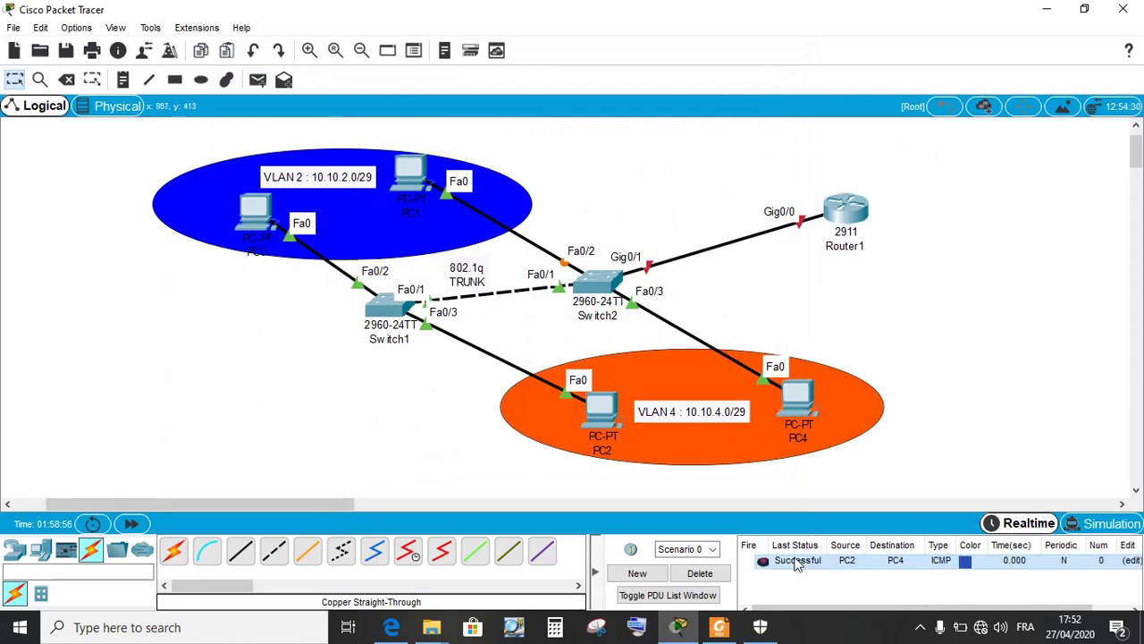
{"action": "left_click", "coordinate": [726, 574]}
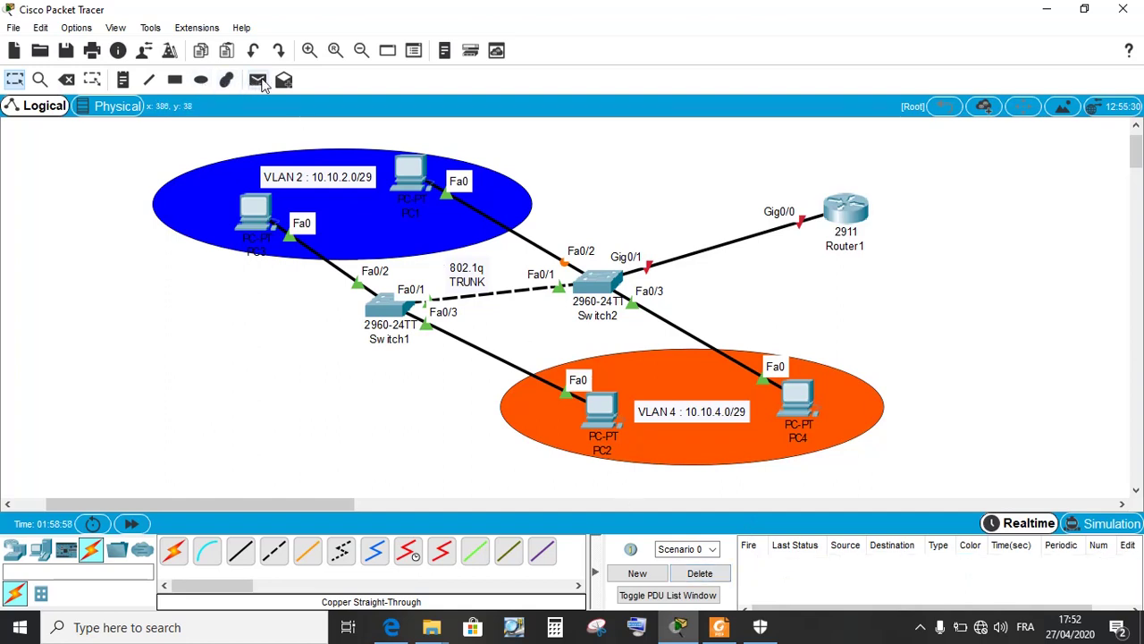
- Test connectivity from PC3 to PC1 with a simple PDU and clear the scenario
{"action": "left_click", "coordinate": [258, 80]}
{"action": "left_click", "coordinate": [254, 213]}
{"action": "left_click", "coordinate": [406, 175]}
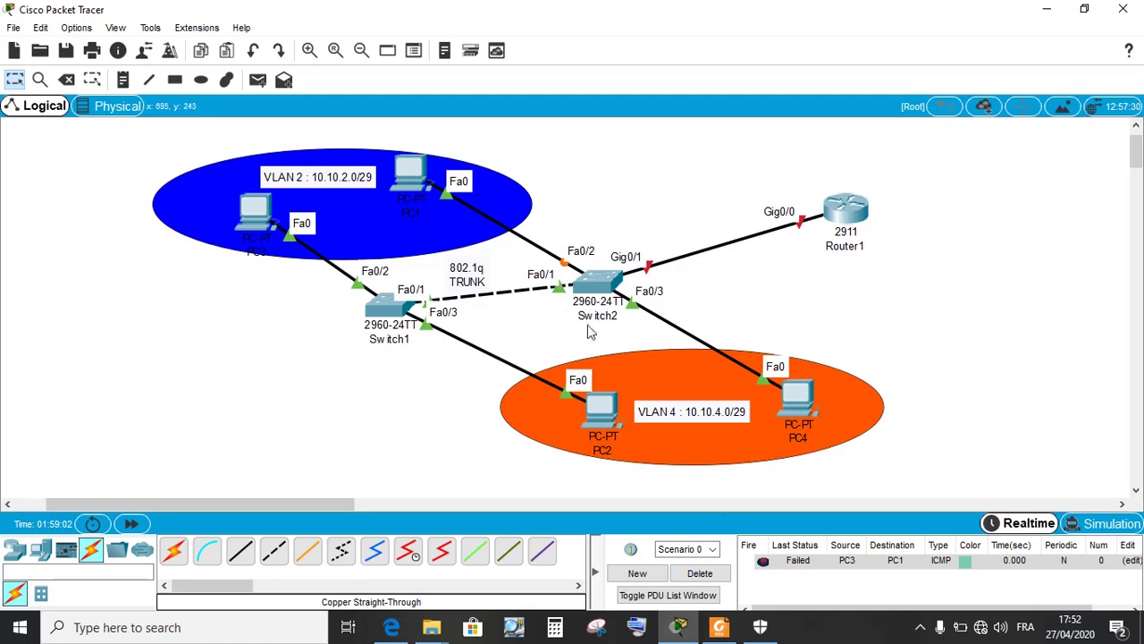
{"action": "left_click", "coordinate": [718, 575]}
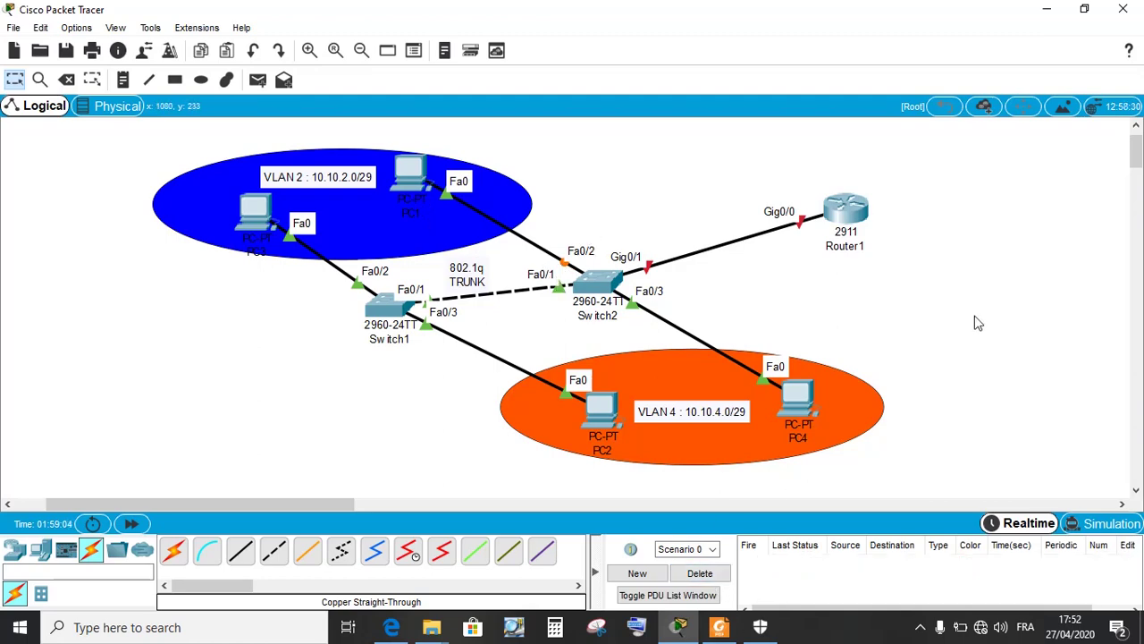
- Consult the course PDF in Foxit Reader, return to Cisco Packet Tracer and repeat the PC3-to-PC1 simple PDU test, clearing the scenario
{"action": "left_click", "coordinate": [719, 626]}
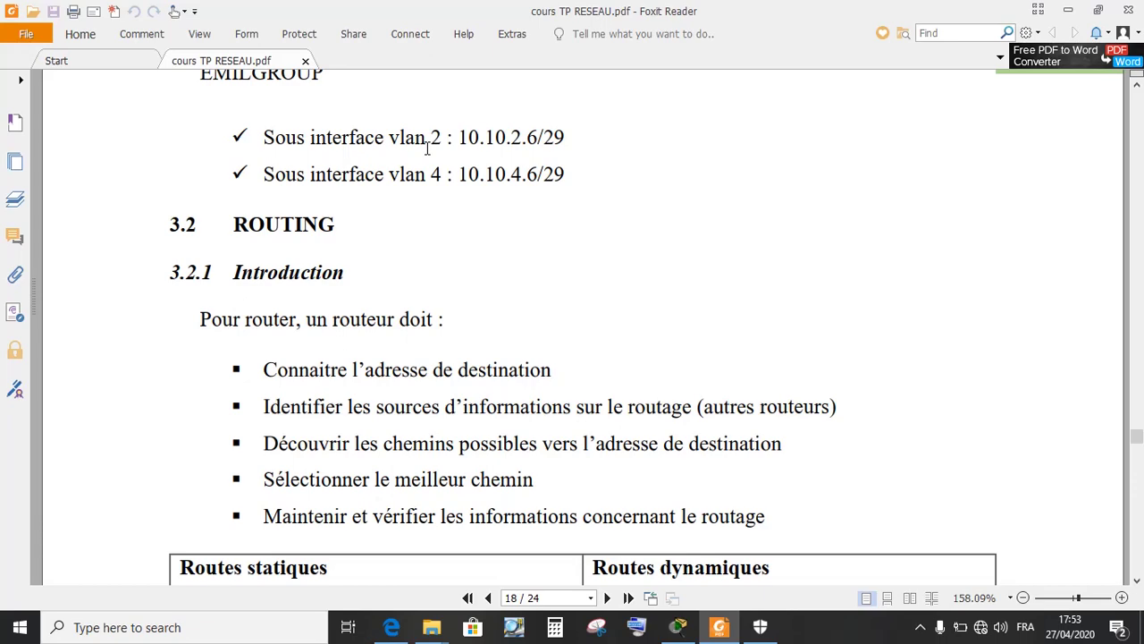
{"action": "left_click", "coordinate": [1067, 13]}
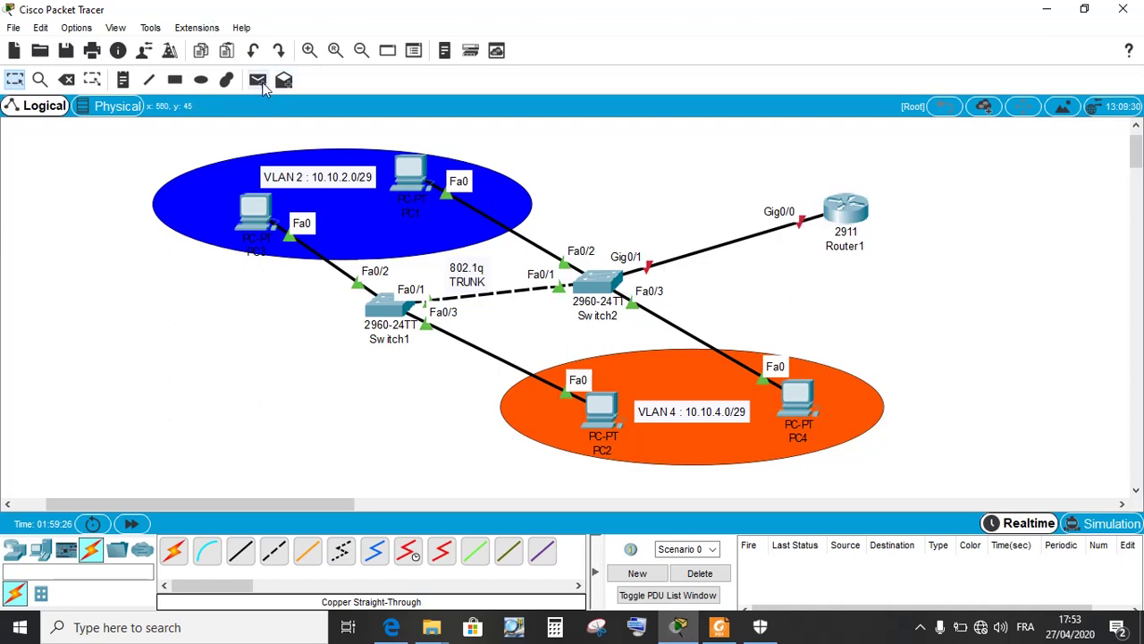
{"action": "left_click", "coordinate": [258, 81]}
{"action": "left_click", "coordinate": [268, 208]}
{"action": "left_click", "coordinate": [409, 179]}
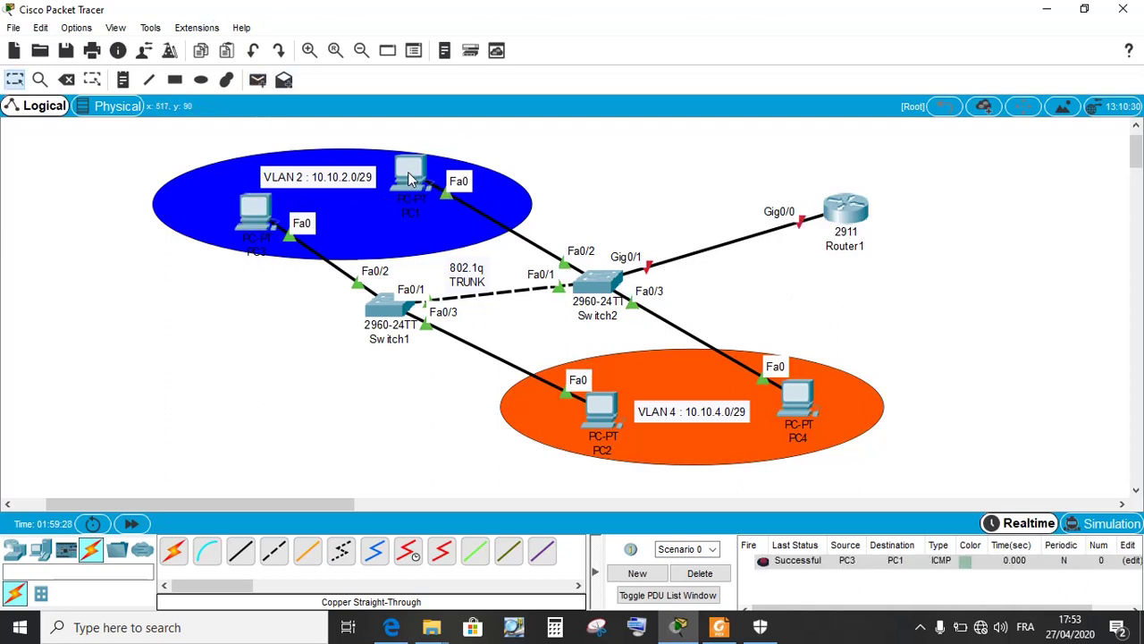
{"action": "left_click", "coordinate": [706, 573]}
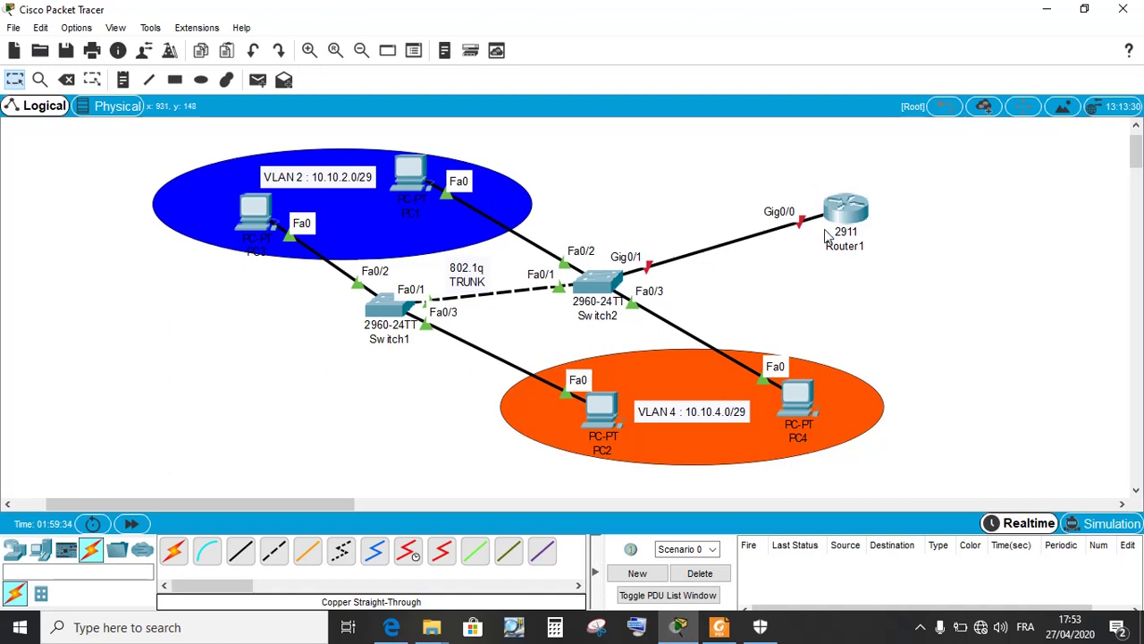
- Switch to Foxit Reader and review the VLAN 2 and VLAN 4 sub-interface addresses required for the router
{"action": "mouse_move", "coordinate": [837, 235]}
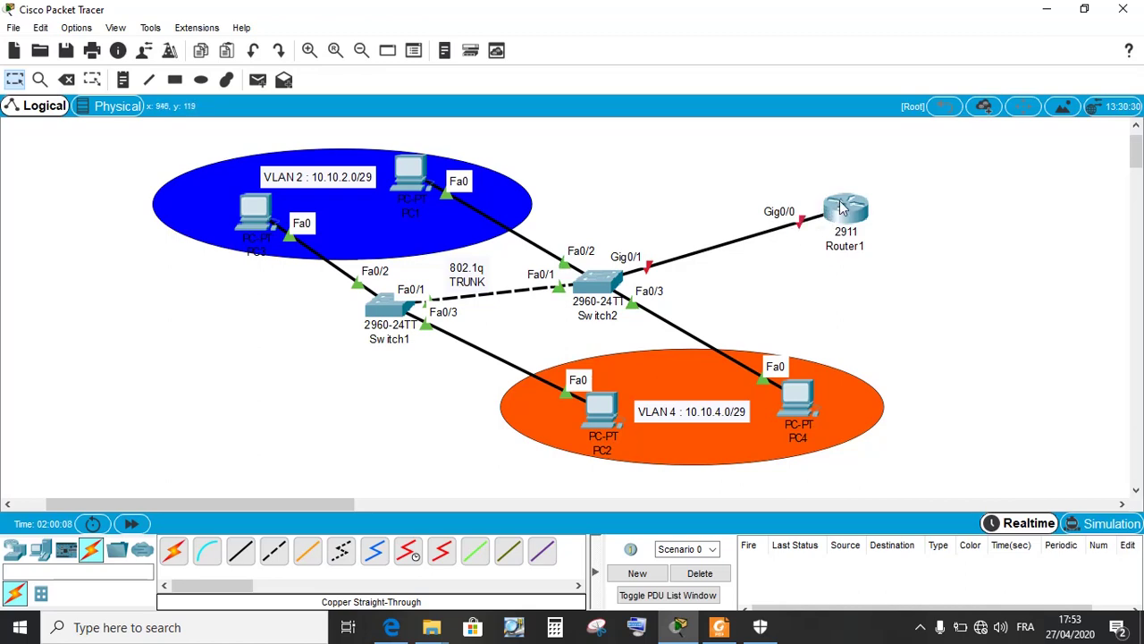
{"action": "left_click", "coordinate": [718, 626]}
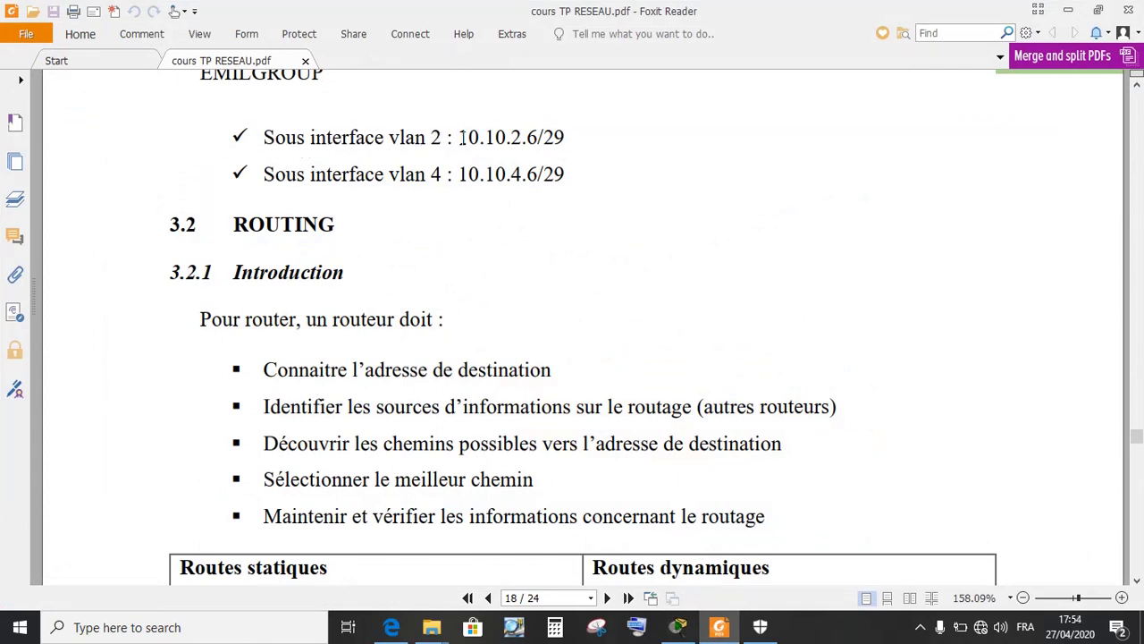
{"action": "left_click_drag", "start_coordinate": [459, 137], "coordinate": [575, 136]}
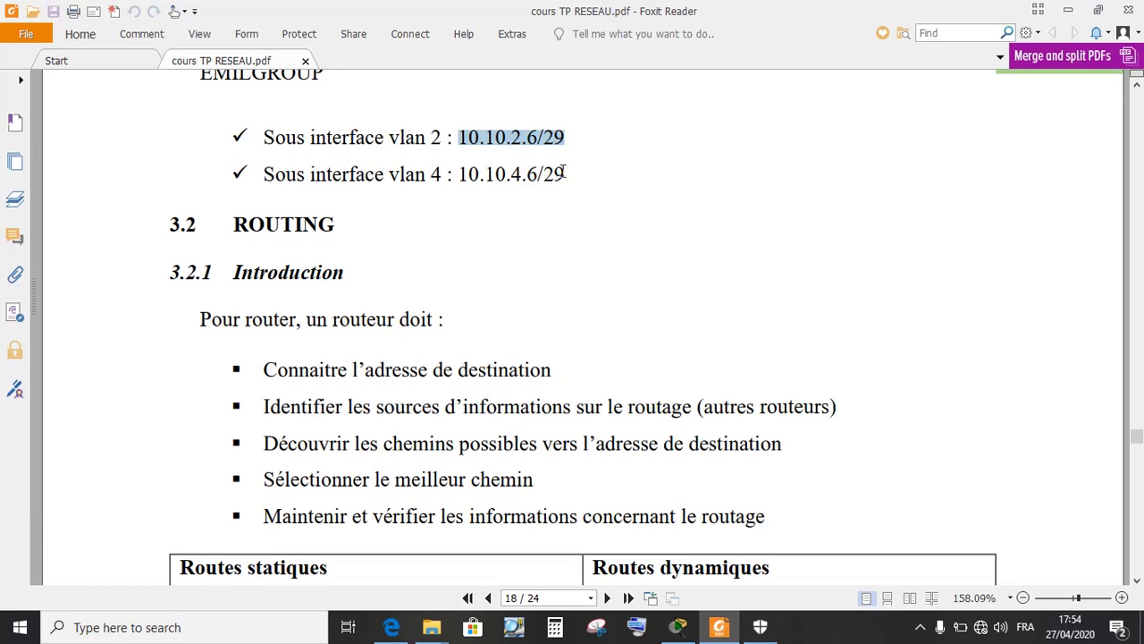
{"action": "left_click_drag", "start_coordinate": [565, 175], "coordinate": [447, 175]}
{"action": "left_click", "coordinate": [562, 225]}
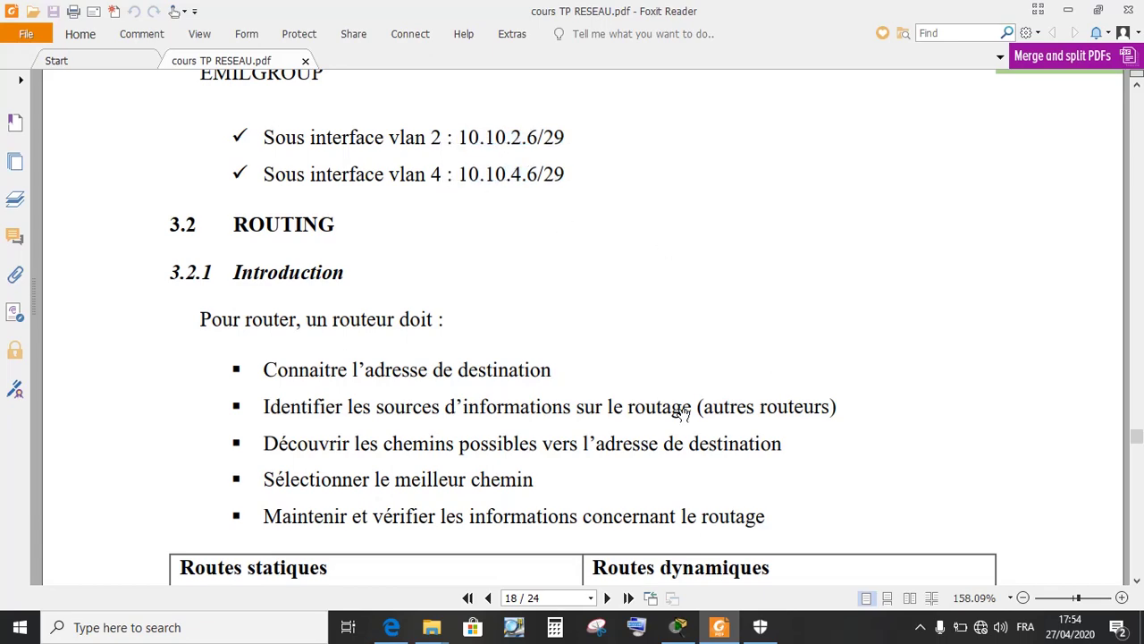
{"action": "left_click", "coordinate": [721, 627]}
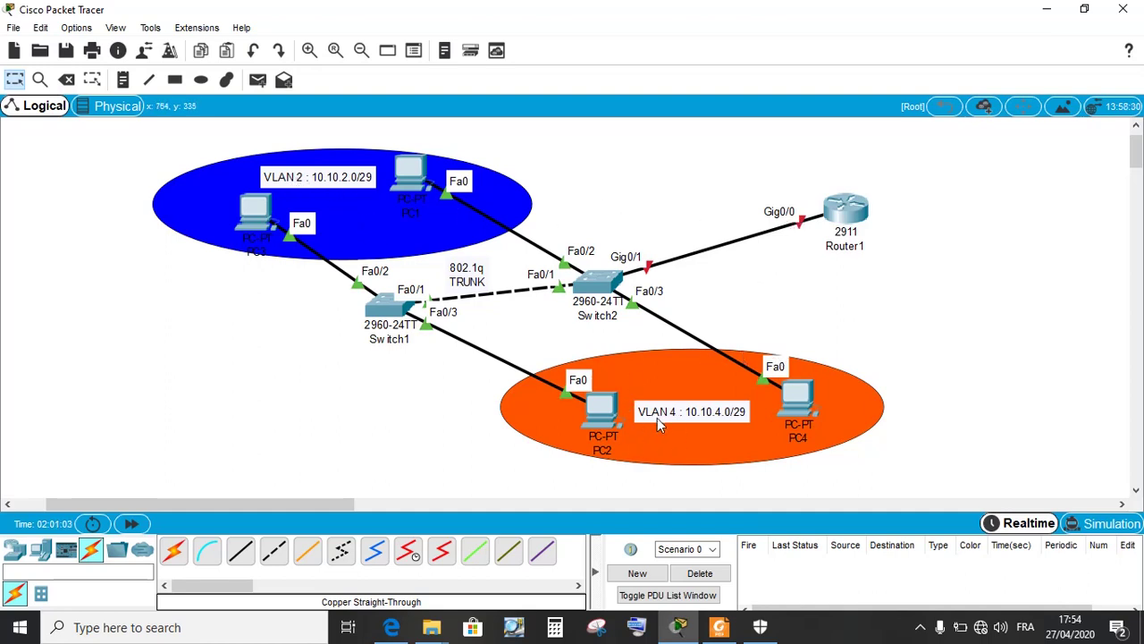
{"action": "left_click", "coordinate": [845, 211]}
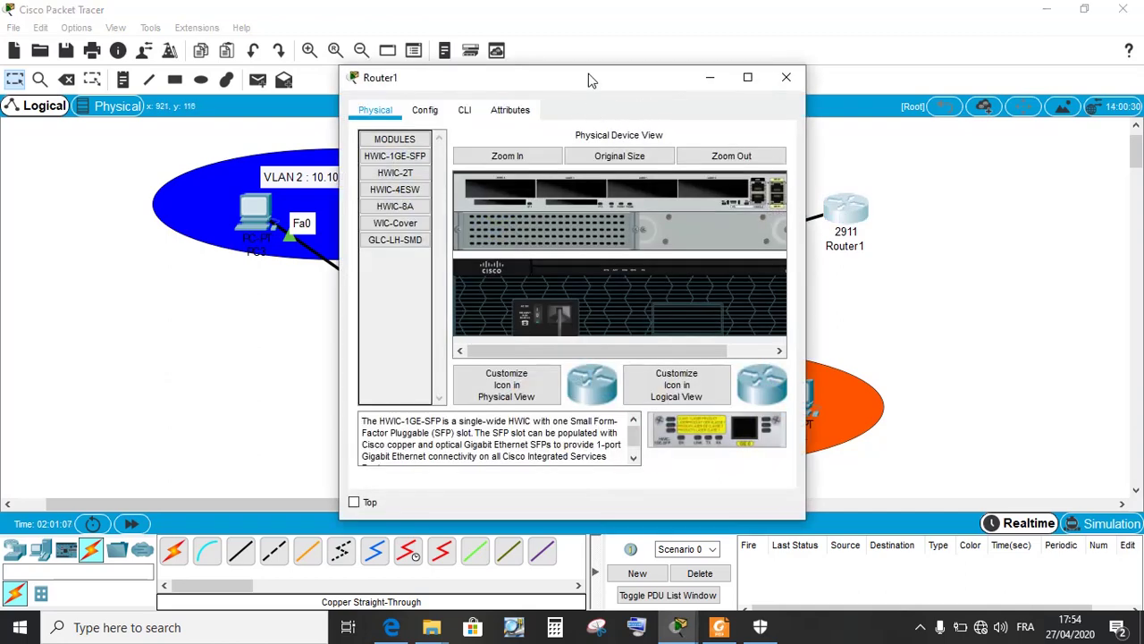
{"action": "left_click_drag", "start_coordinate": [588, 77], "coordinate": [353, 69]}
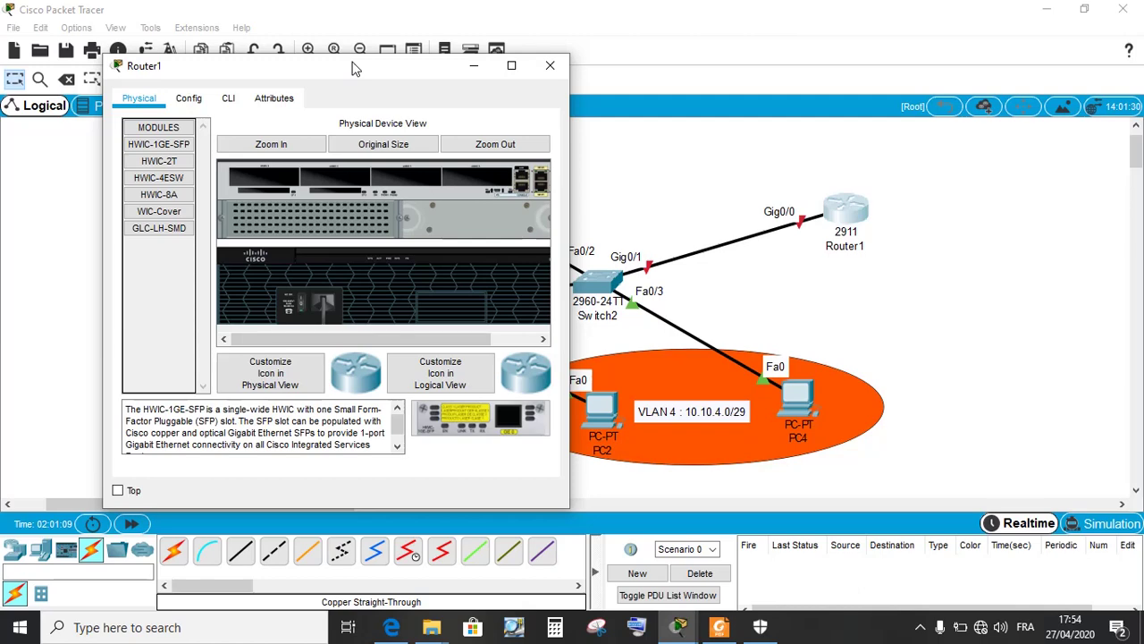
{"action": "left_click", "coordinate": [550, 65]}
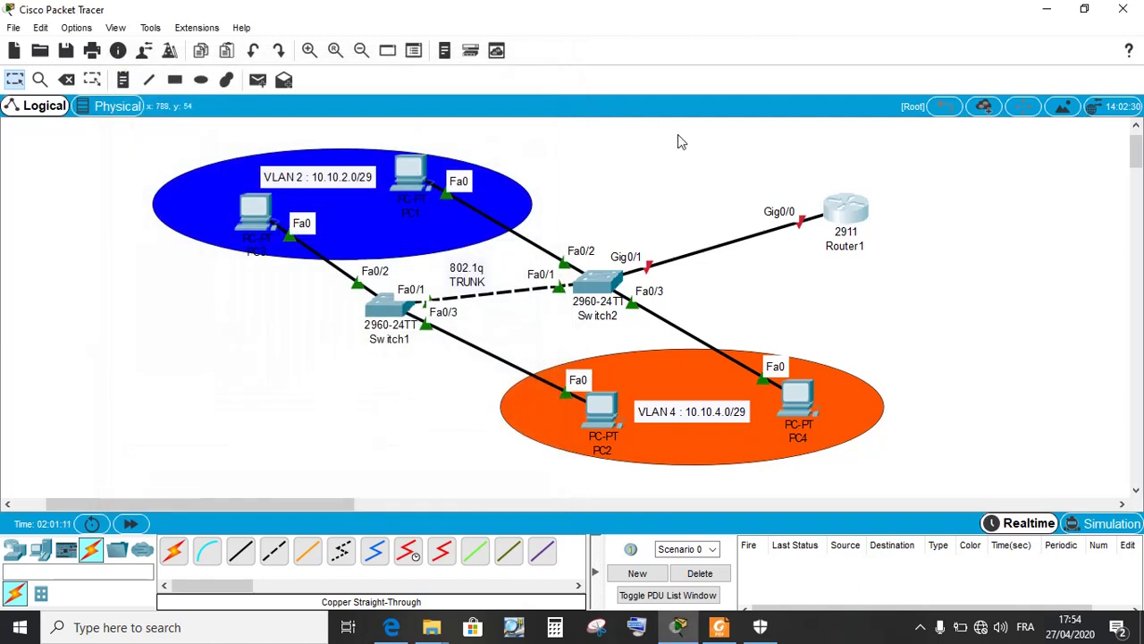
- Reopen Switch2's command line in Cisco Packet Tracer and page through the remaining VLAN listing to the privileged prompt
{"action": "left_click", "coordinate": [596, 286]}
{"action": "left_click_drag", "start_coordinate": [584, 78], "coordinate": [307, 60]}
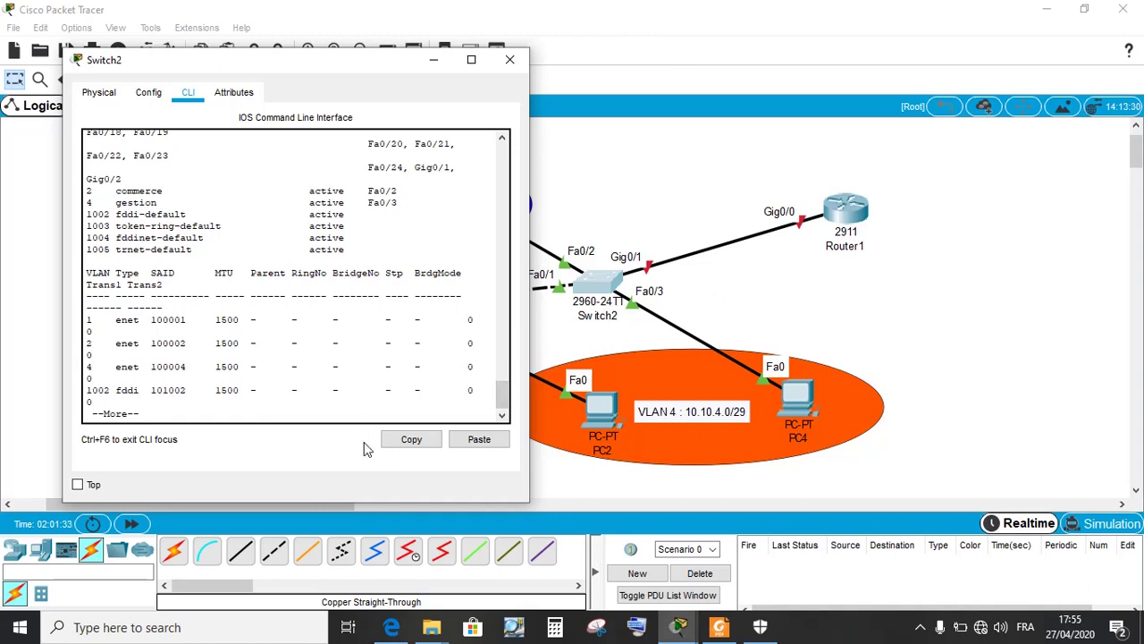
{"action": "key", "text": "Return"}
{"action": "key", "text": "Return"}
{"action": "key", "text": "Return"}
{"action": "key", "text": "Return"}
{"action": "key", "text": "Return"}
{"action": "key", "text": "Return"}
{"action": "key", "text": "Return"}
{"action": "key", "text": "Return"}
{"action": "key", "text": "Return"}
{"action": "key", "text": "Return"}
{"action": "key", "text": "Return"}
{"action": "key", "text": "Return"}
{"action": "key", "text": "Return"}
{"action": "key", "text": "Return"}
{"action": "key", "text": "Return"}
{"action": "key", "text": "Return"}
{"action": "key", "text": "Return"}
{"action": "key", "text": "Return"}
{"action": "key", "text": "Return"}
{"action": "key", "text": "Return"}
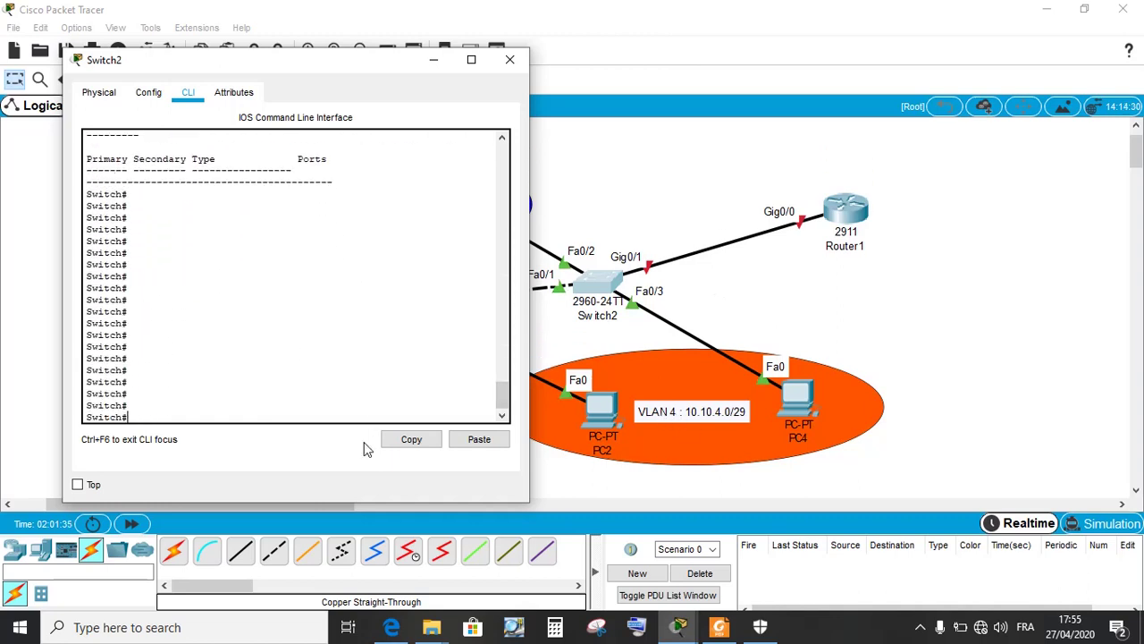
{"action": "key", "text": "Return"}
{"action": "key", "text": "Return"}
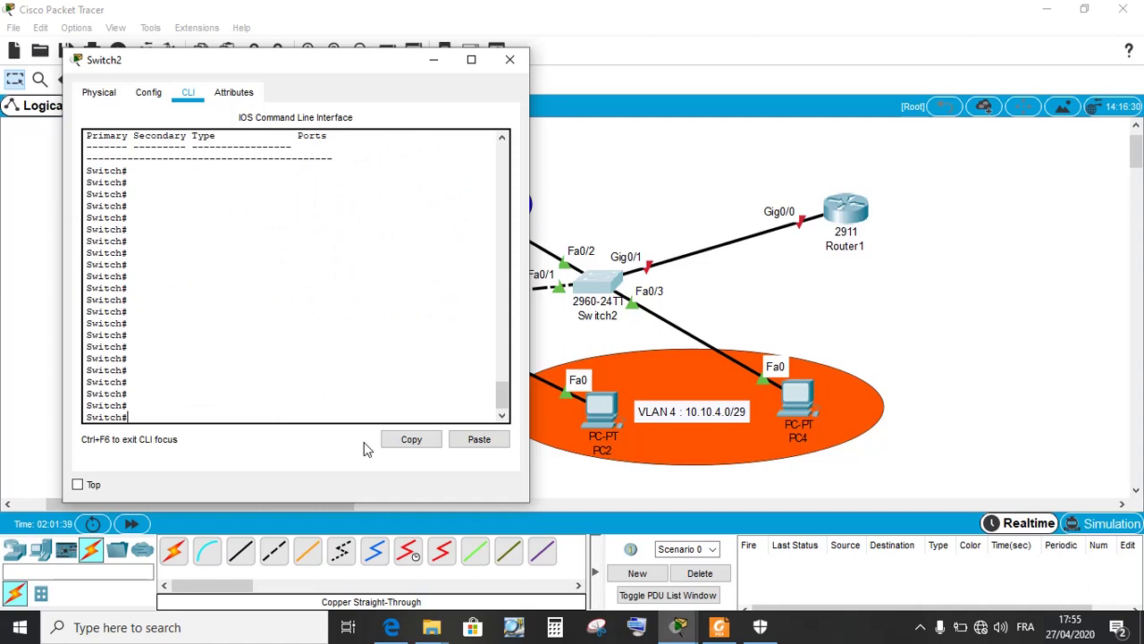
- Enter global configuration mode on Switch2 and select interface GigabitEthernet 0/1
{"action": "type", "text": "configure terminal 7"}
{"action": "key", "text": "Return"}
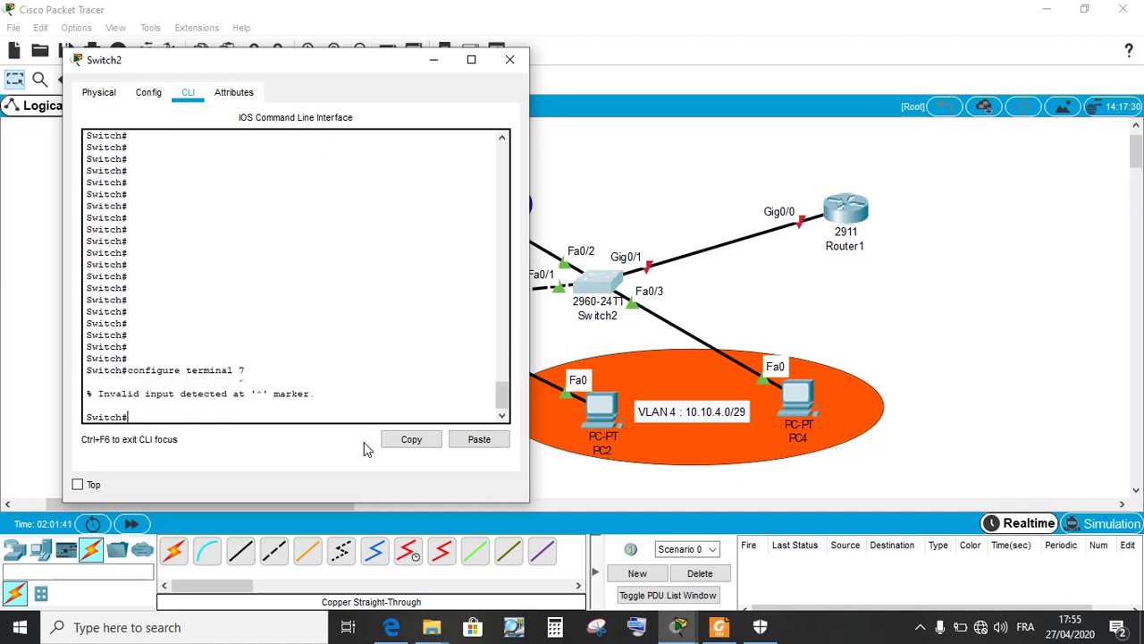
{"action": "key", "text": "Up"}
{"action": "key", "text": "Up"}
{"action": "key", "text": "Up"}
{"action": "key", "text": "Return"}
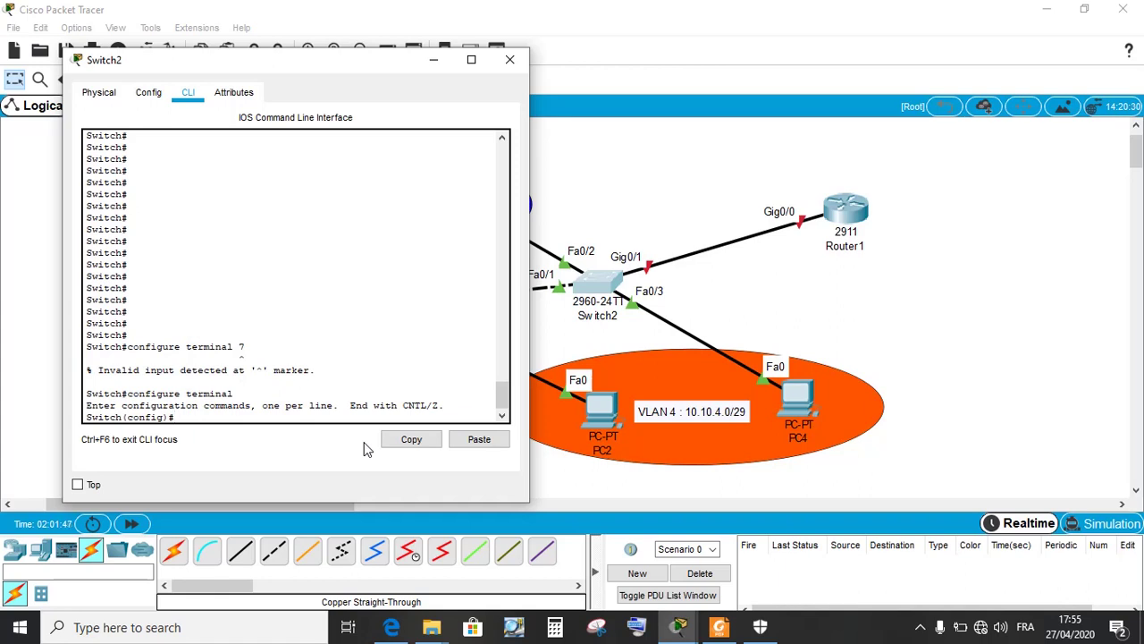
{"action": "type", "text": "int"}
{"action": "key", "text": "Tab"}
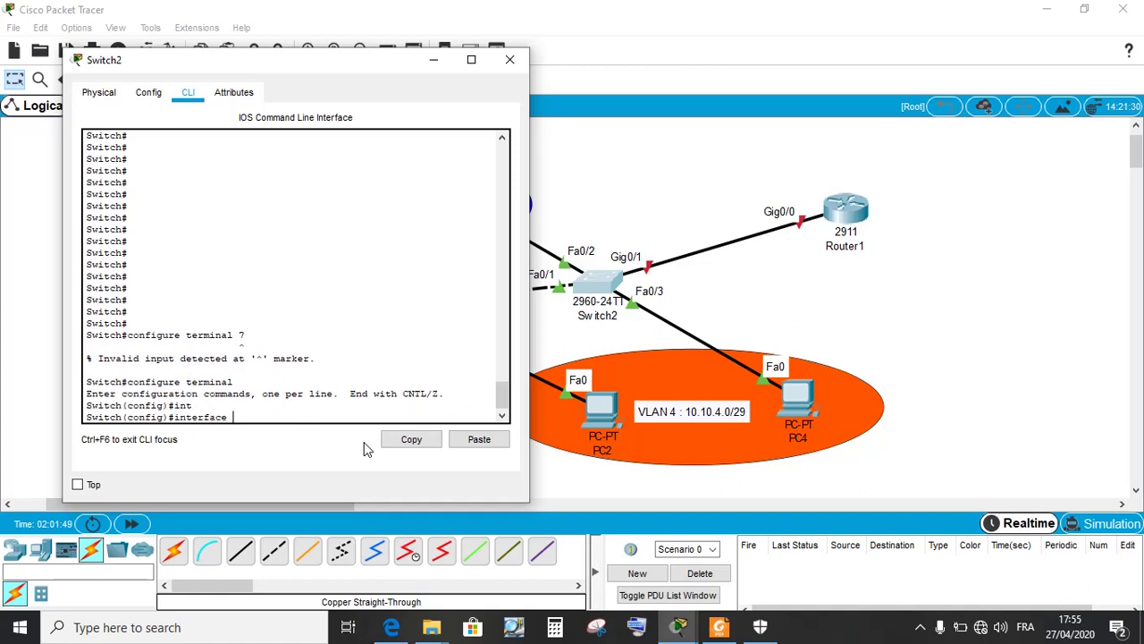
{"action": "type", "text": "g"}
{"action": "key", "text": "Tab"}
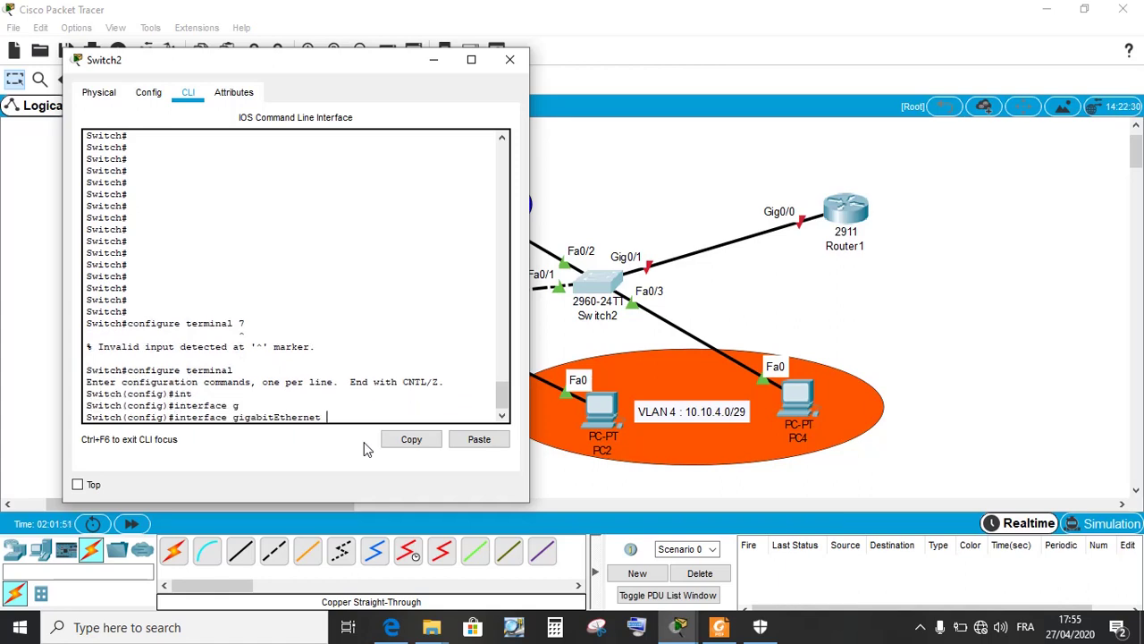
{"action": "key", "text": "Return"}
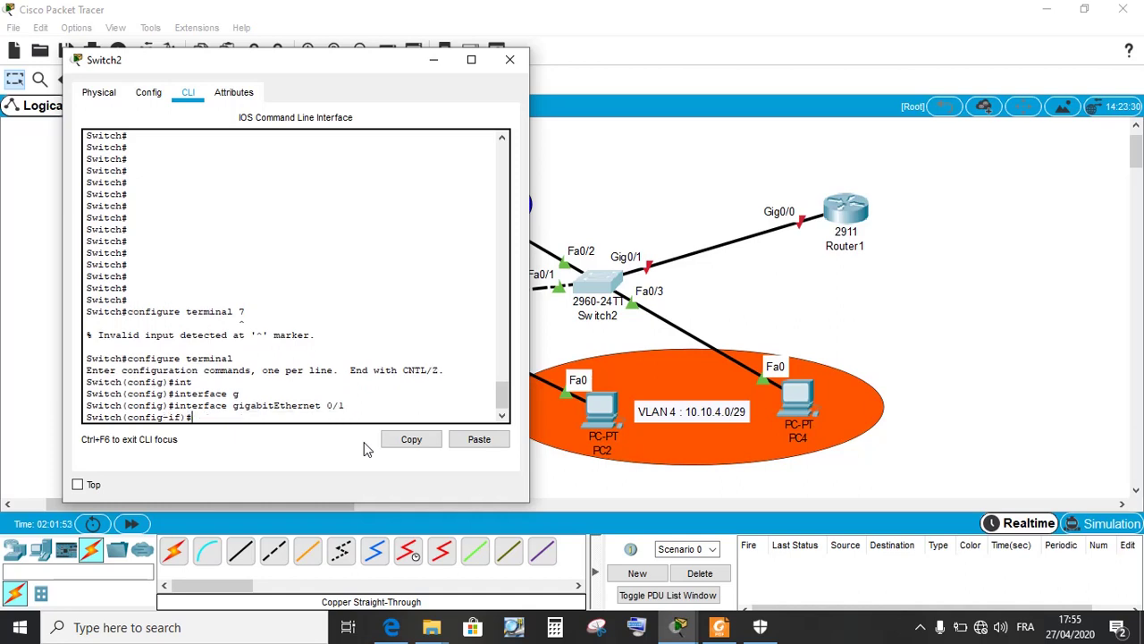
- Set Switch2's GigabitEthernet 0/1 port to switchport trunk mode and leave configuration mode
{"action": "type", "text": "sw"}
{"action": "key", "text": "Tab"}
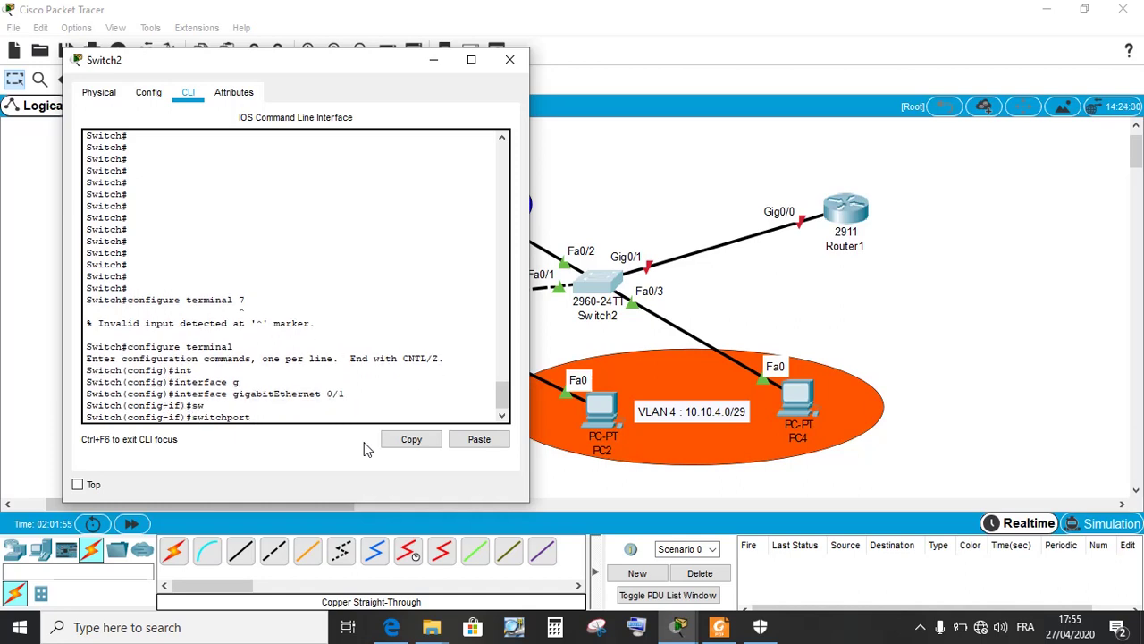
{"action": "type", "text": "mo"}
{"action": "key", "text": "Tab"}
{"action": "type", "text": "tr"}
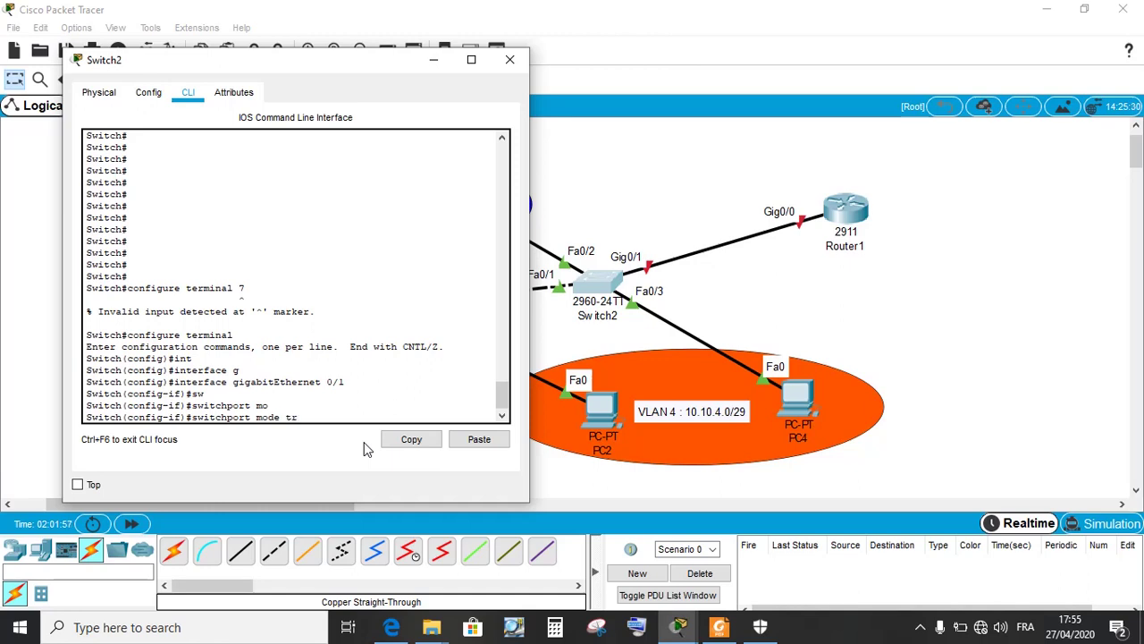
{"action": "key", "text": "Tab"}
{"action": "key", "text": "Return"}
{"action": "key", "text": "Return"}
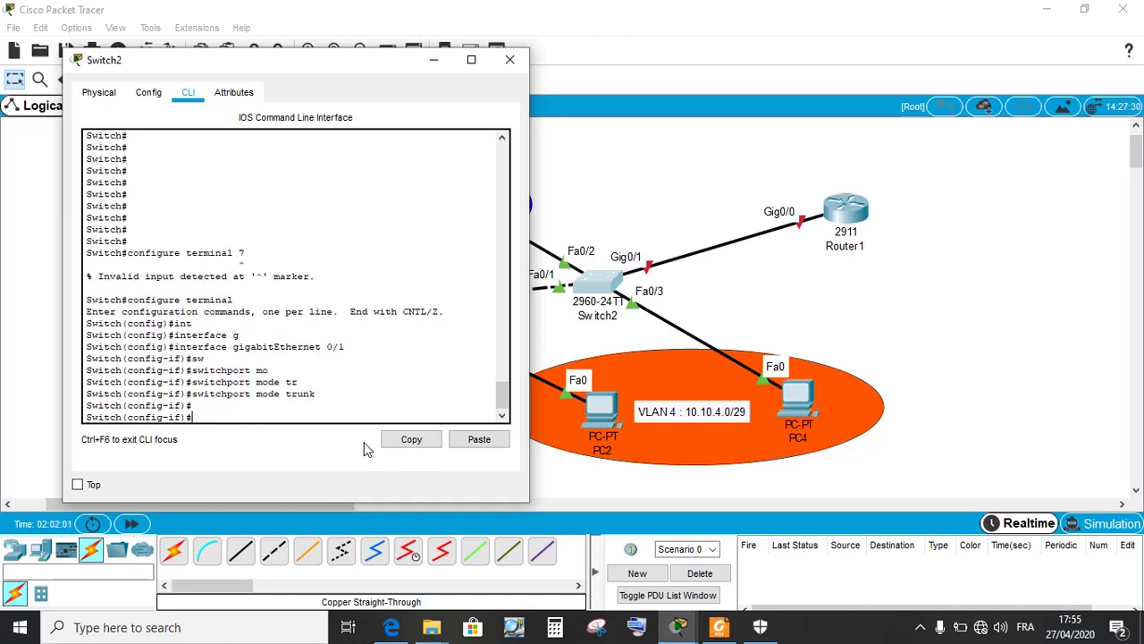
{"action": "type", "text": "end"}
{"action": "key", "text": "Return"}
{"action": "key", "text": "Return"}
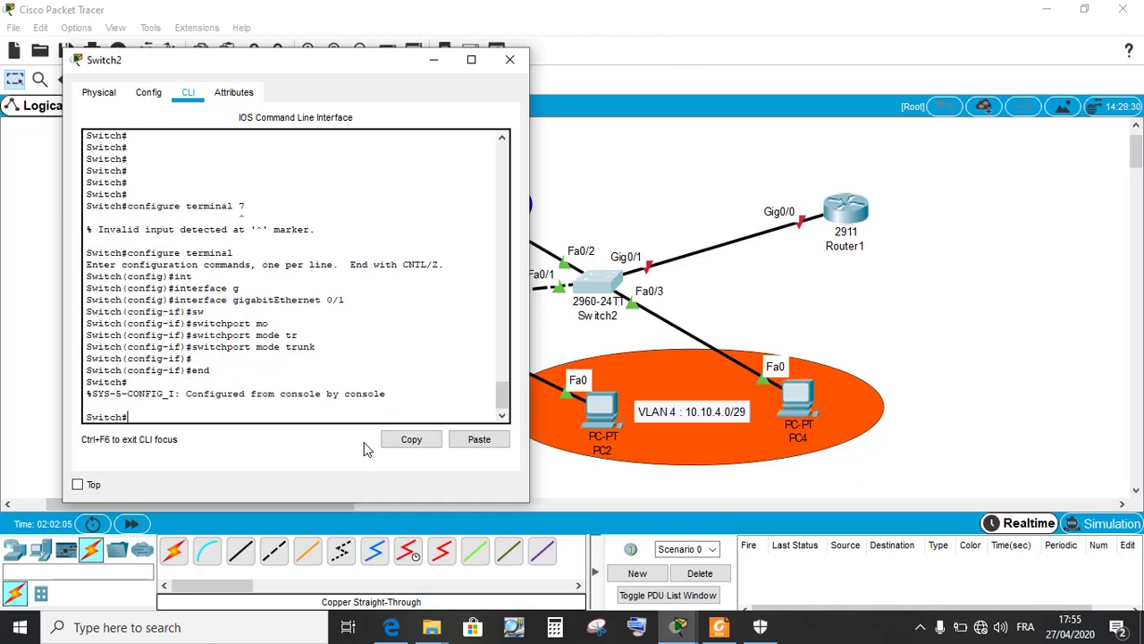
- Display Switch2's trunk interfaces to check the trunk configuration
{"action": "key", "text": "Tab"}
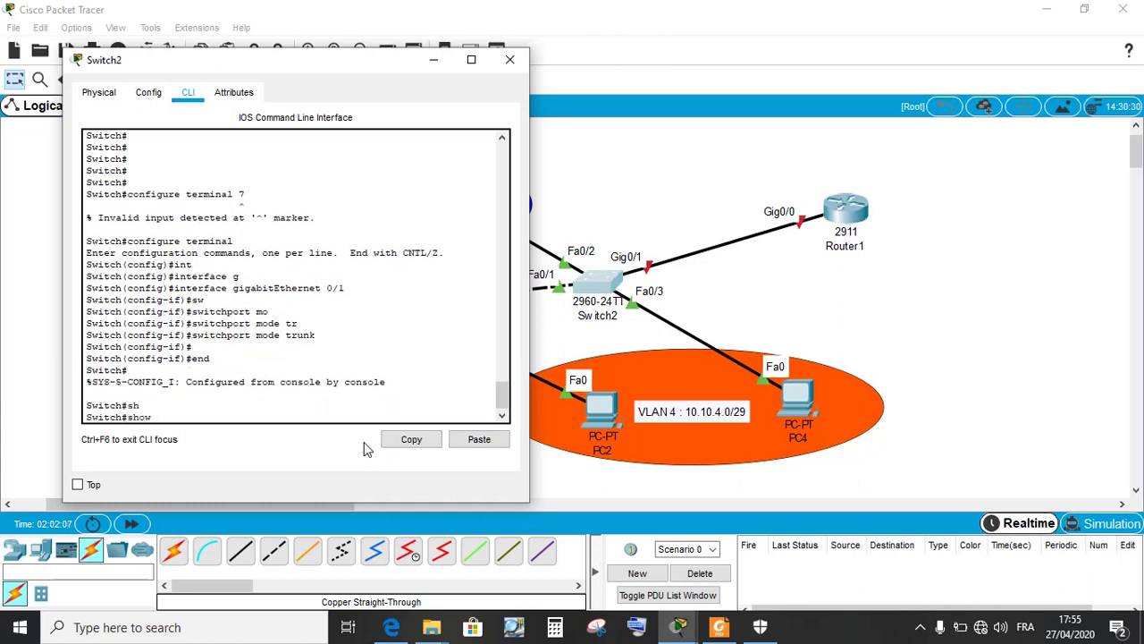
{"action": "type", "text": "int"}
{"action": "key", "text": "Tab"}
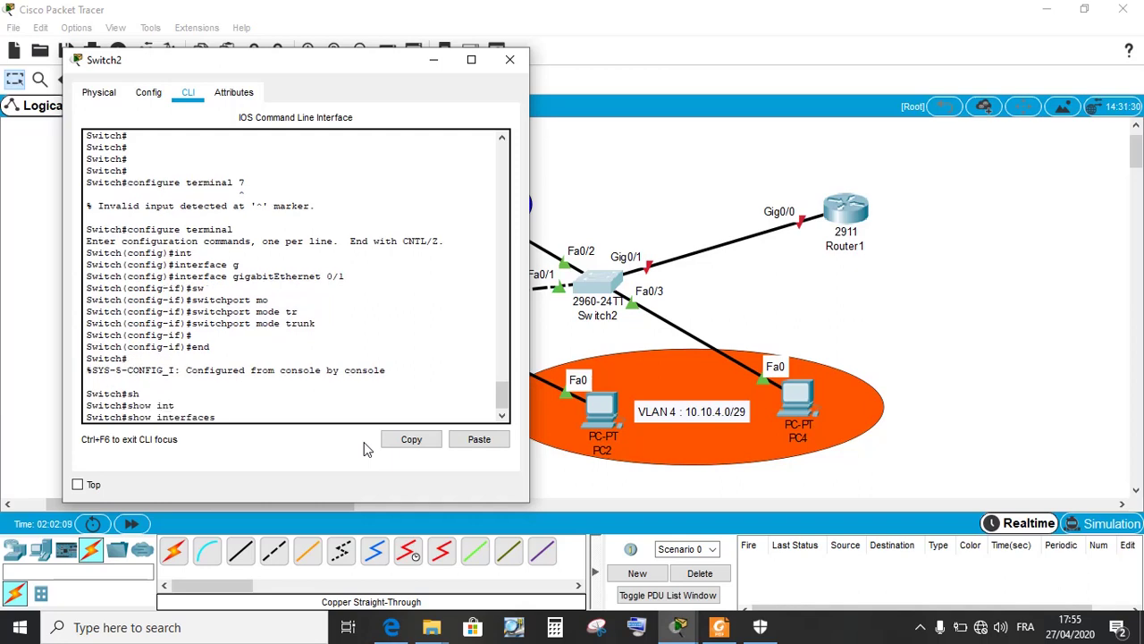
{"action": "type", "text": "tr"}
{"action": "key", "text": "Tab"}
{"action": "key", "text": "Return"}
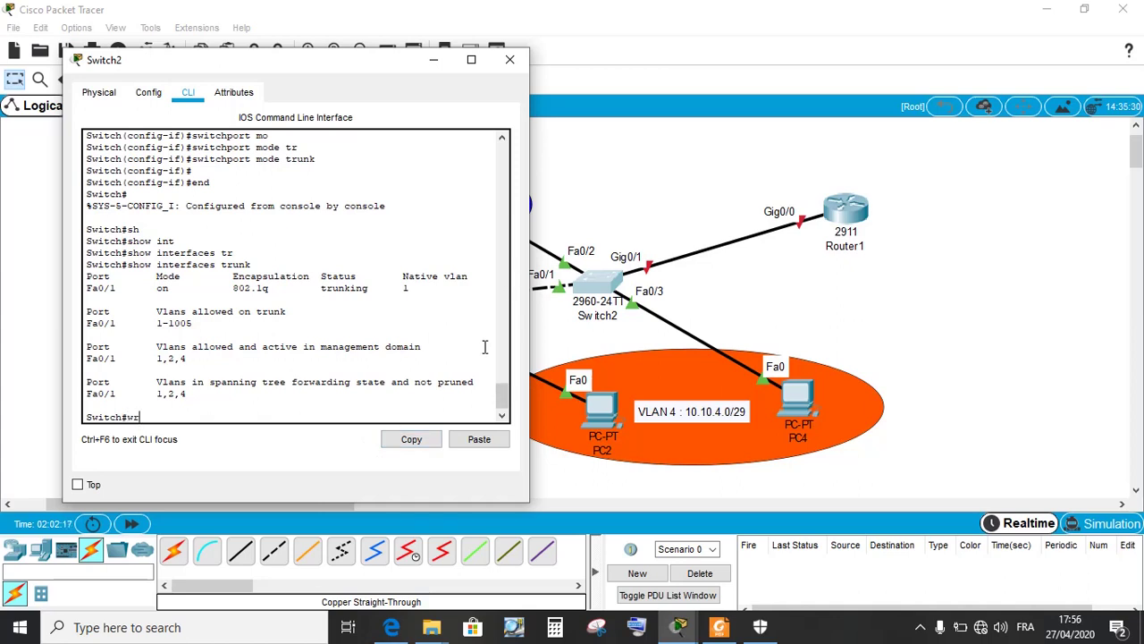
- Save Switch2's configuration with wr, close its window and open Router1's command line
{"action": "key", "text": "Return"}
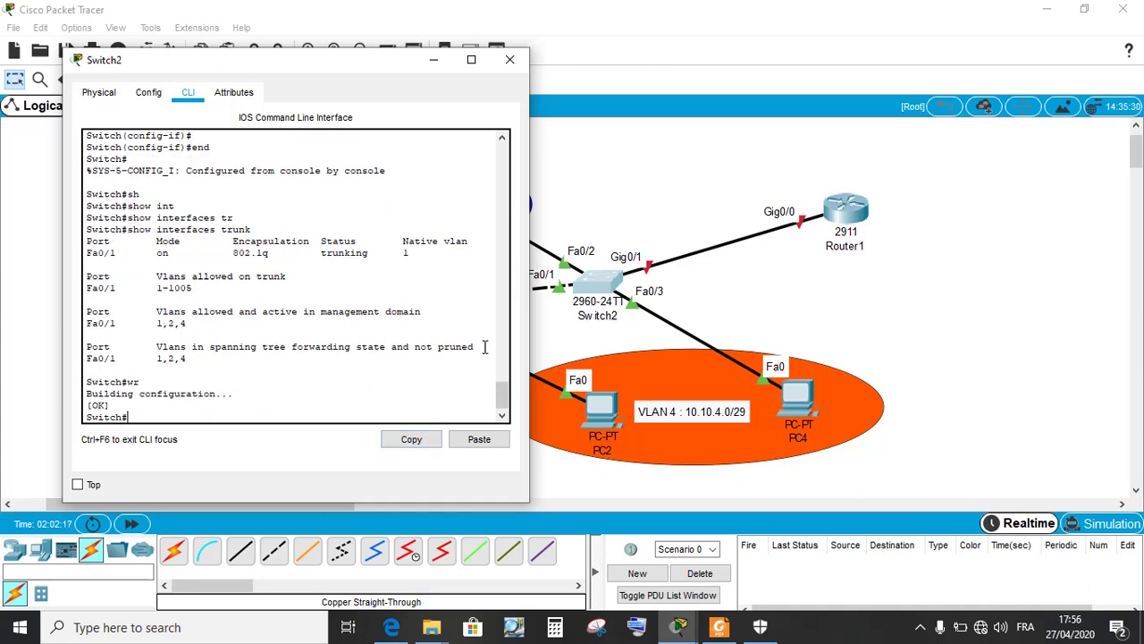
{"action": "left_click", "coordinate": [511, 61]}
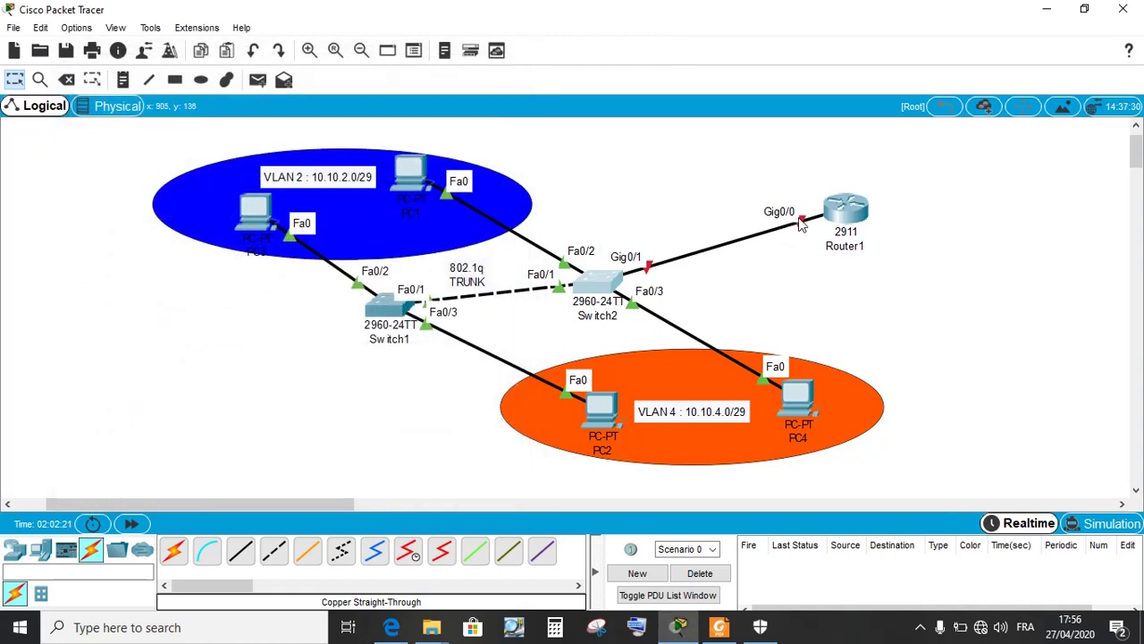
{"action": "left_click", "coordinate": [832, 213]}
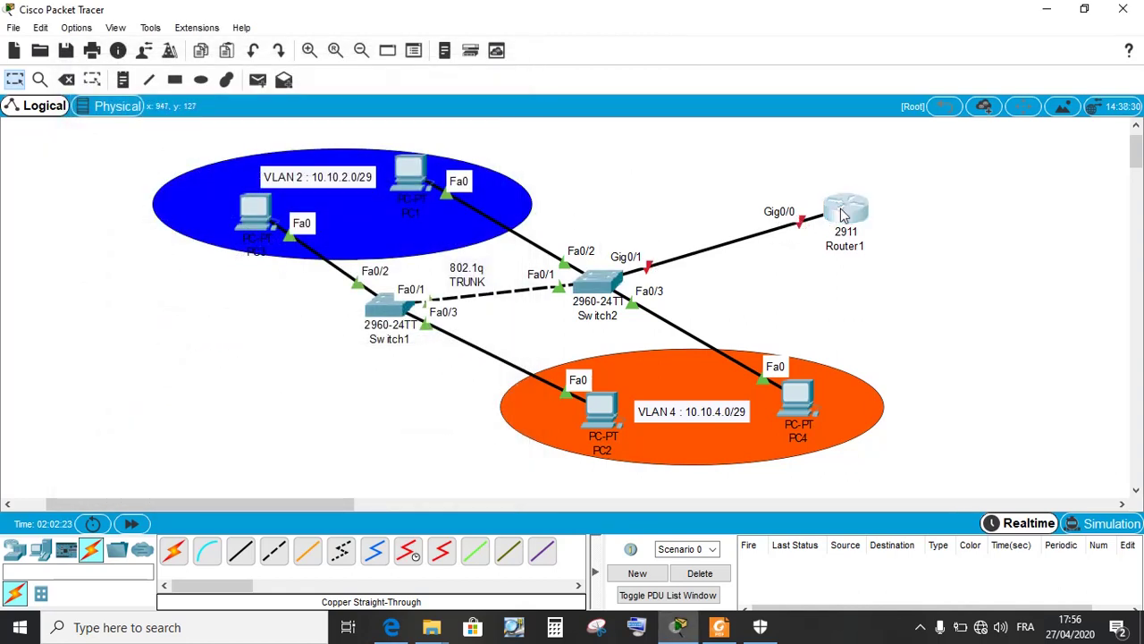
{"action": "left_click_drag", "start_coordinate": [539, 82], "coordinate": [268, 64]}
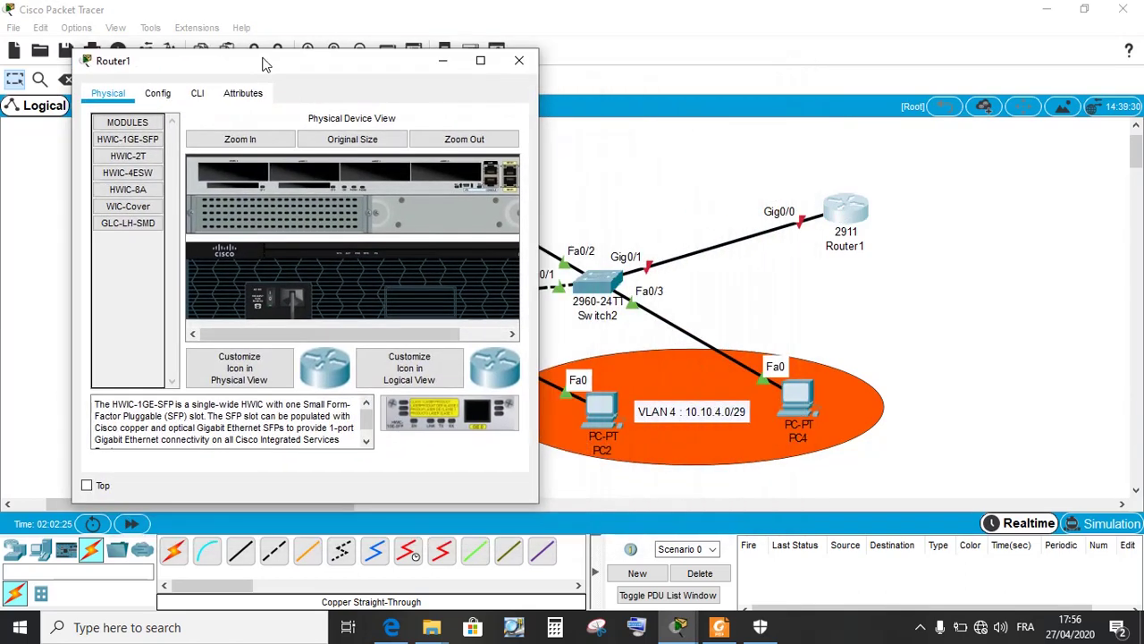
{"action": "left_click", "coordinate": [195, 95]}
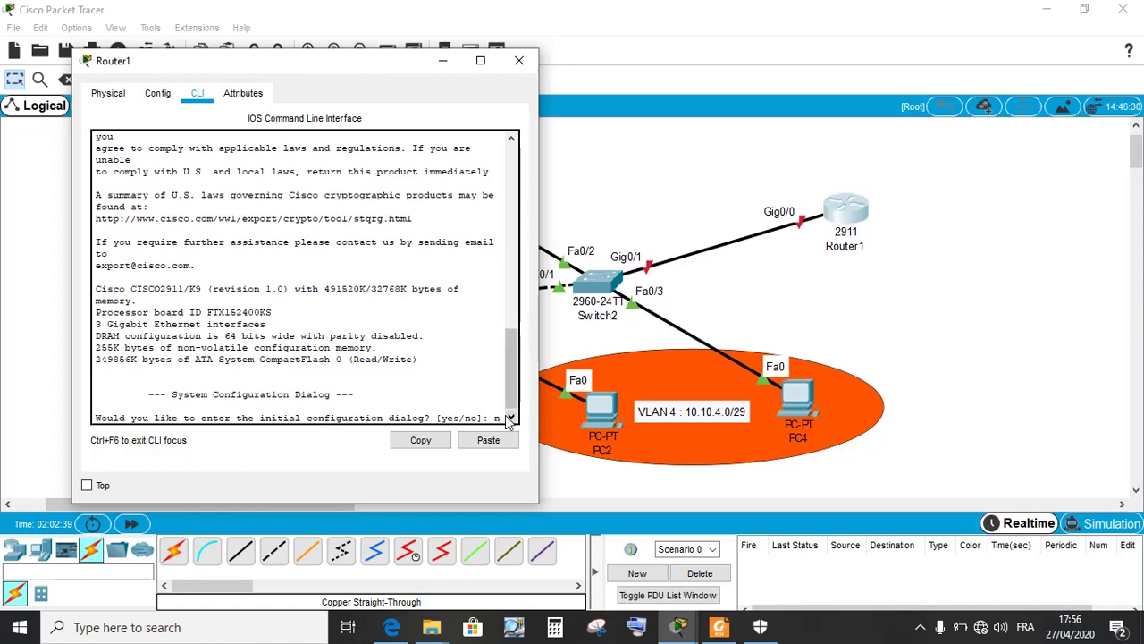
- Decline Router1's initial configuration dialog, then enter privileged mode and global configuration mode
{"action": "key", "text": "Return"}
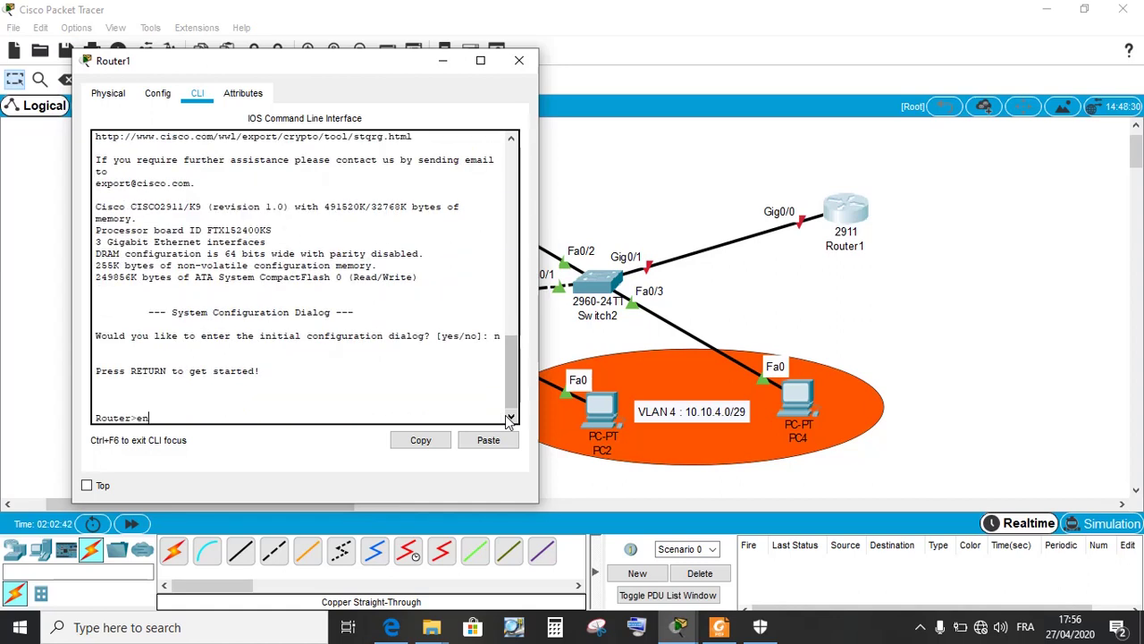
{"action": "type", "text": "en"}
{"action": "key", "text": "Tab"}
{"action": "key", "text": "Return"}
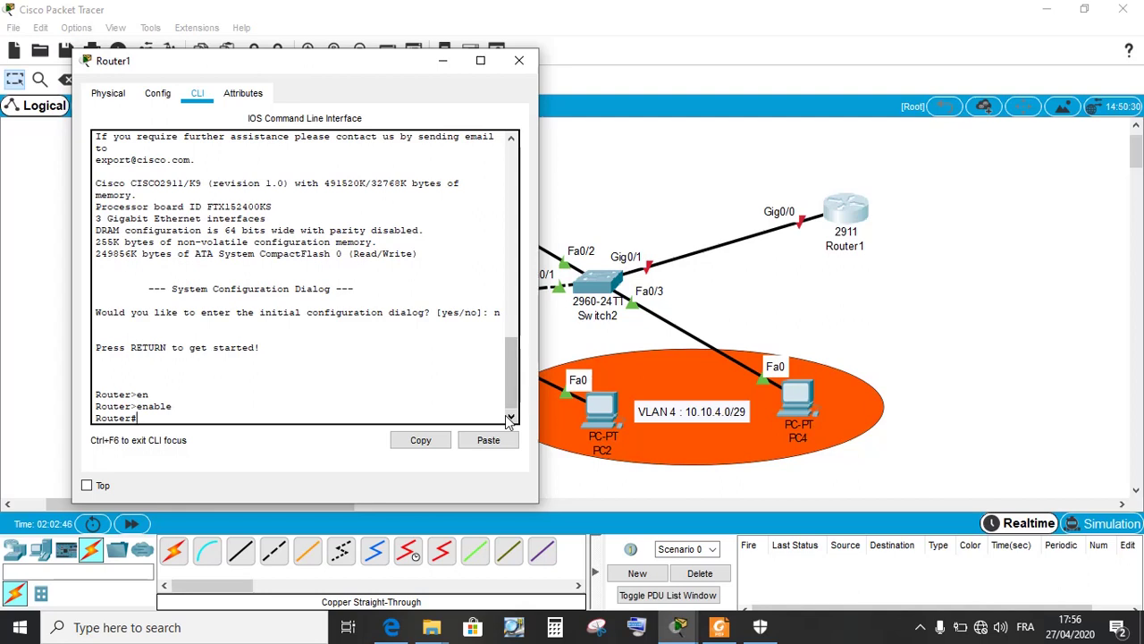
{"action": "type", "text": "conf t"}
{"action": "key", "text": "Tab"}
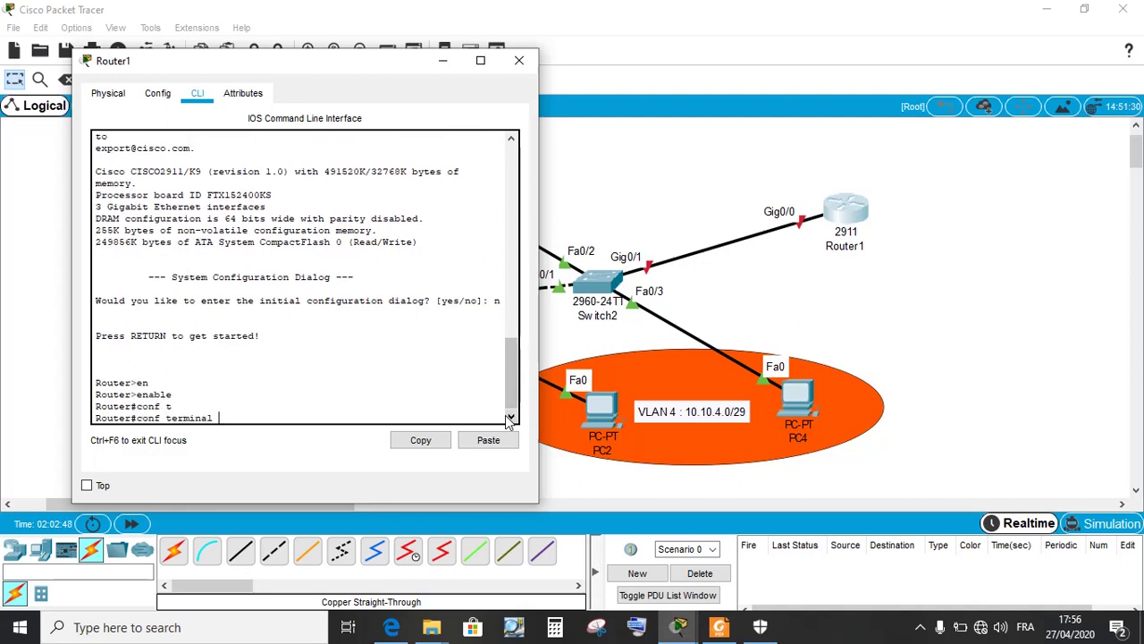
{"action": "key", "text": "Return"}
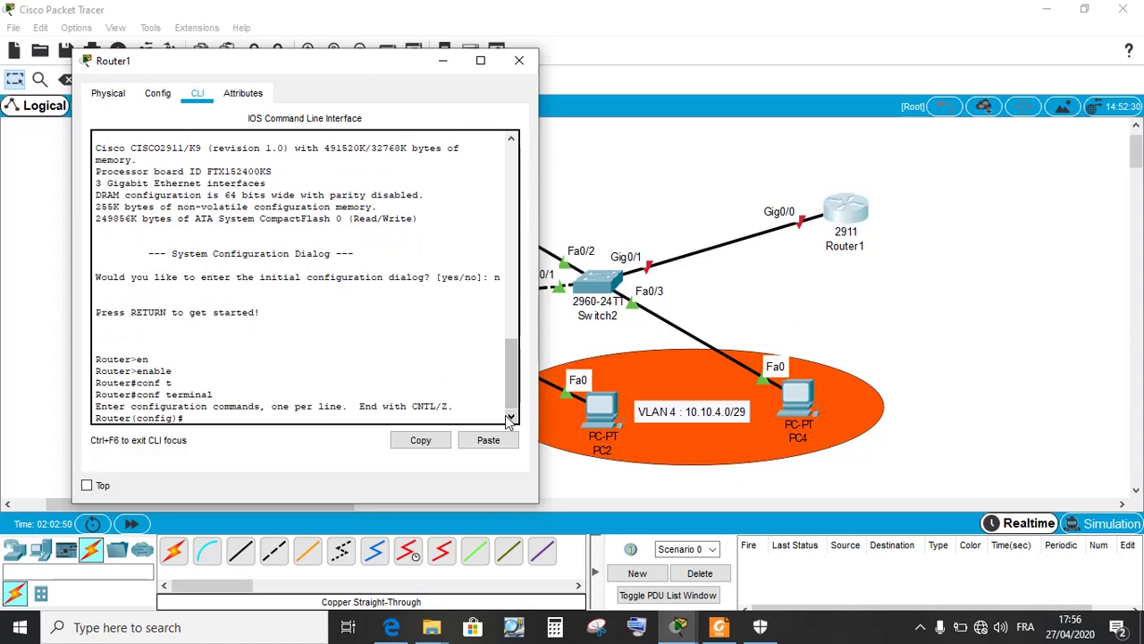
- Enable Router1's GigabitEthernet 0/0 interface with no shutdown and return to global configuration mode
{"action": "type", "text": "int"}
{"action": "key", "text": "Tab"}
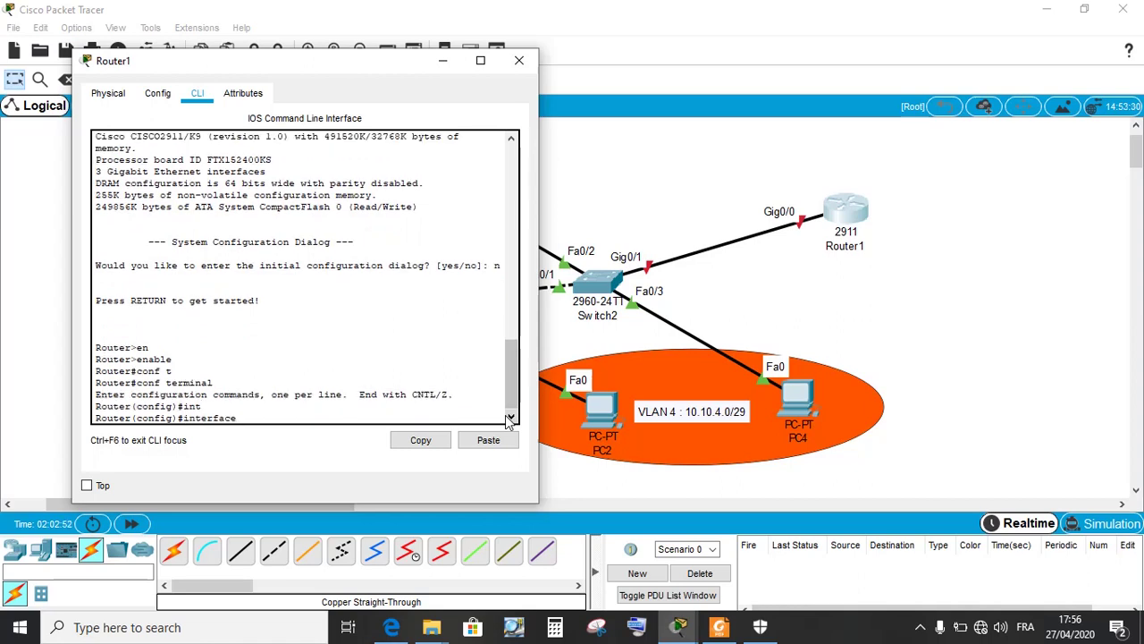
{"action": "type", "text": "g"}
{"action": "key", "text": "Tab"}
{"action": "type", "text": "0"}
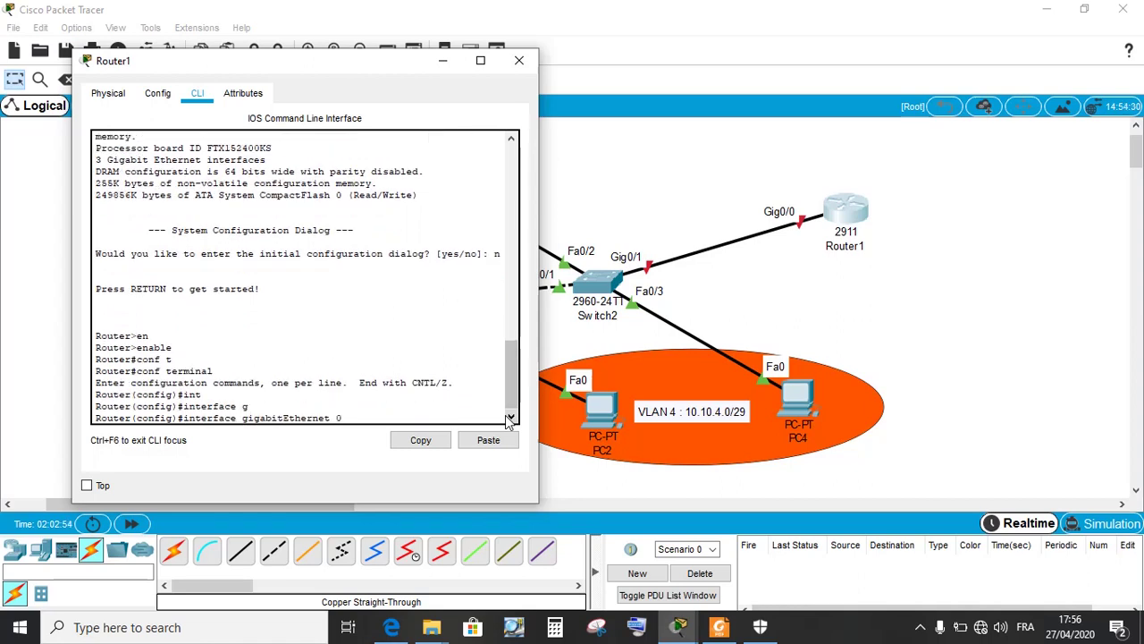
{"action": "type", "text": "/0"}
{"action": "key", "text": "Return"}
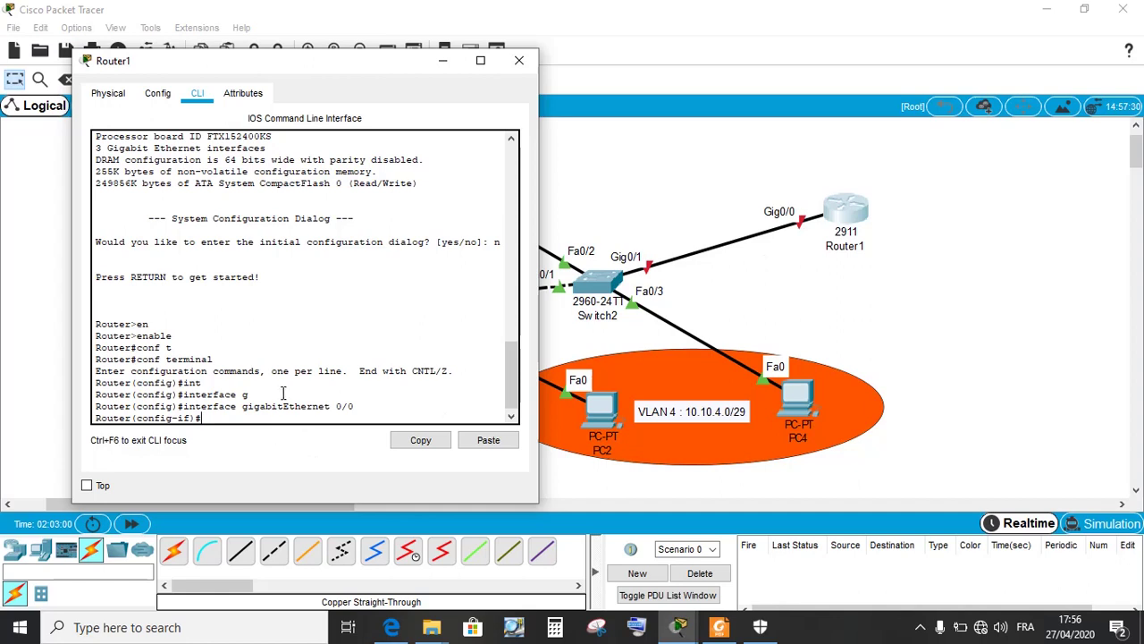
{"action": "type", "text": "no sh"}
{"action": "key", "text": "Tab"}
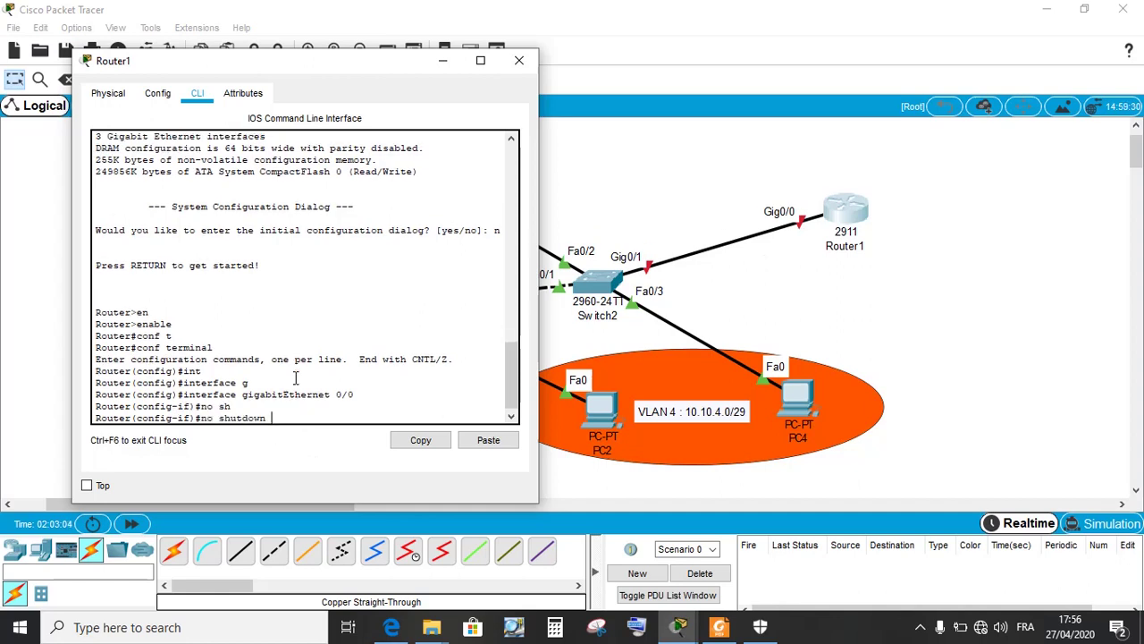
{"action": "key", "text": "Return"}
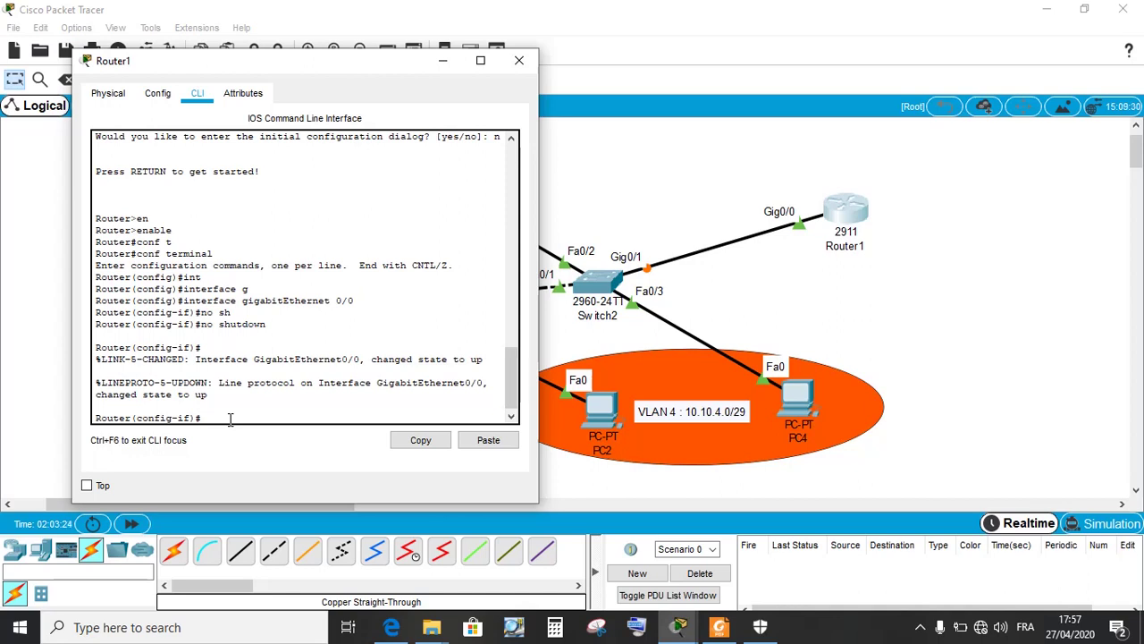
{"action": "type", "text": "exit"}
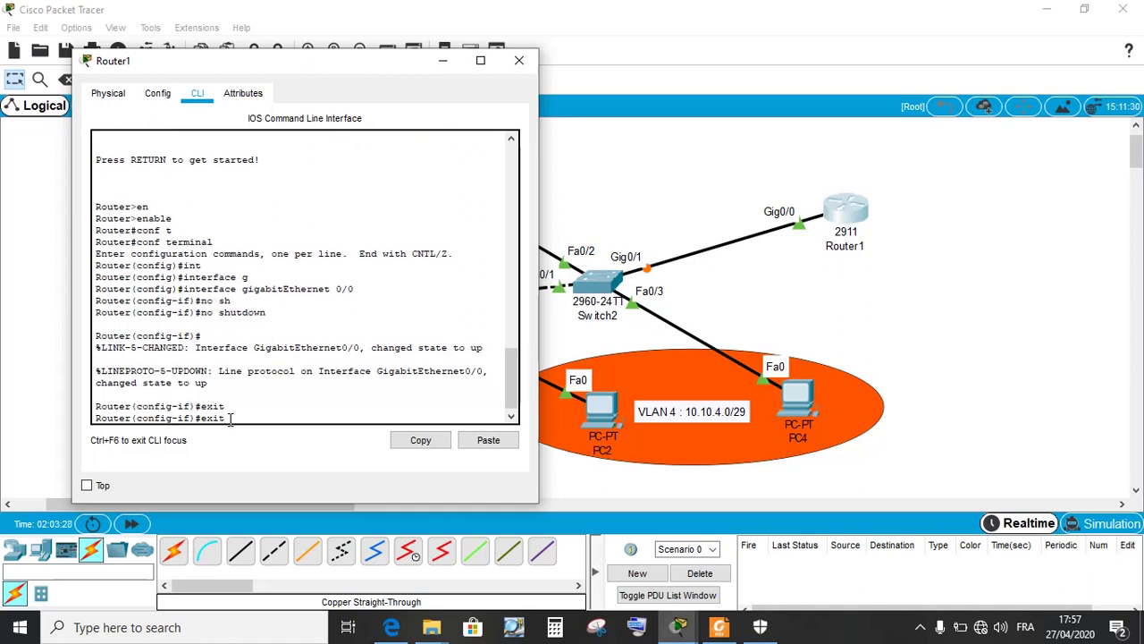
{"action": "key", "text": "Return"}
{"action": "key", "text": "Return"}
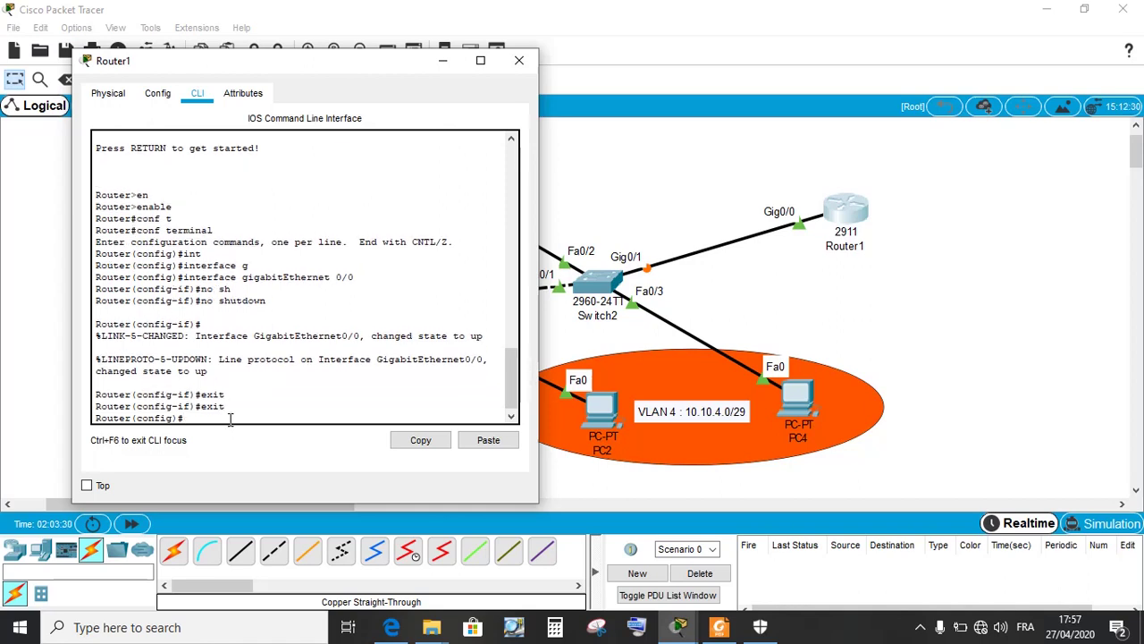
- Create subinterface GigabitEthernet 0/0.2 on Router1 for VLAN 2
{"action": "type", "text": "int"}
{"action": "key", "text": "Tab"}
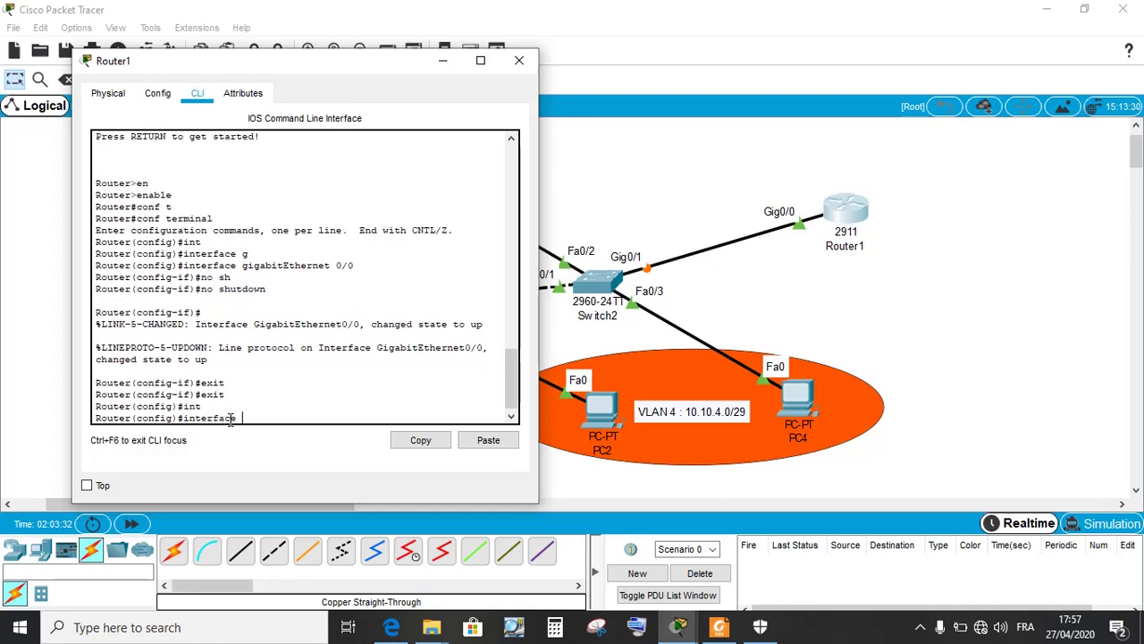
{"action": "type", "text": "gigabitEthernet"}
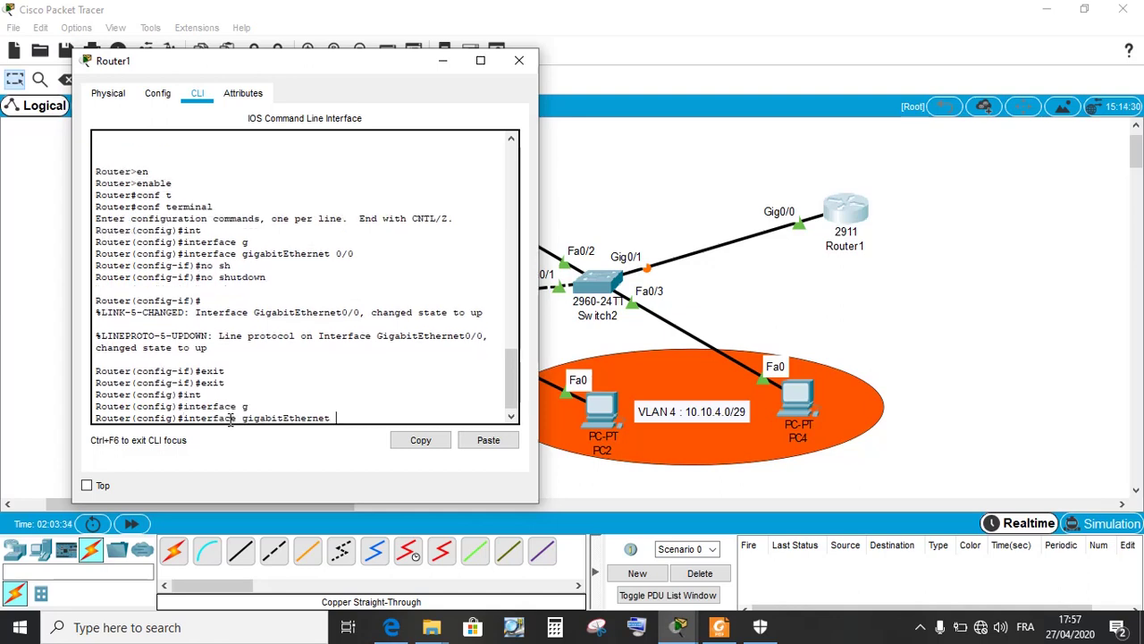
{"action": "key", "text": "Tab"}
{"action": "type", "text": "0/0.2"}
{"action": "key", "text": "BackSpace"}
{"action": "type", "text": "3"}
{"action": "key", "text": "Return"}
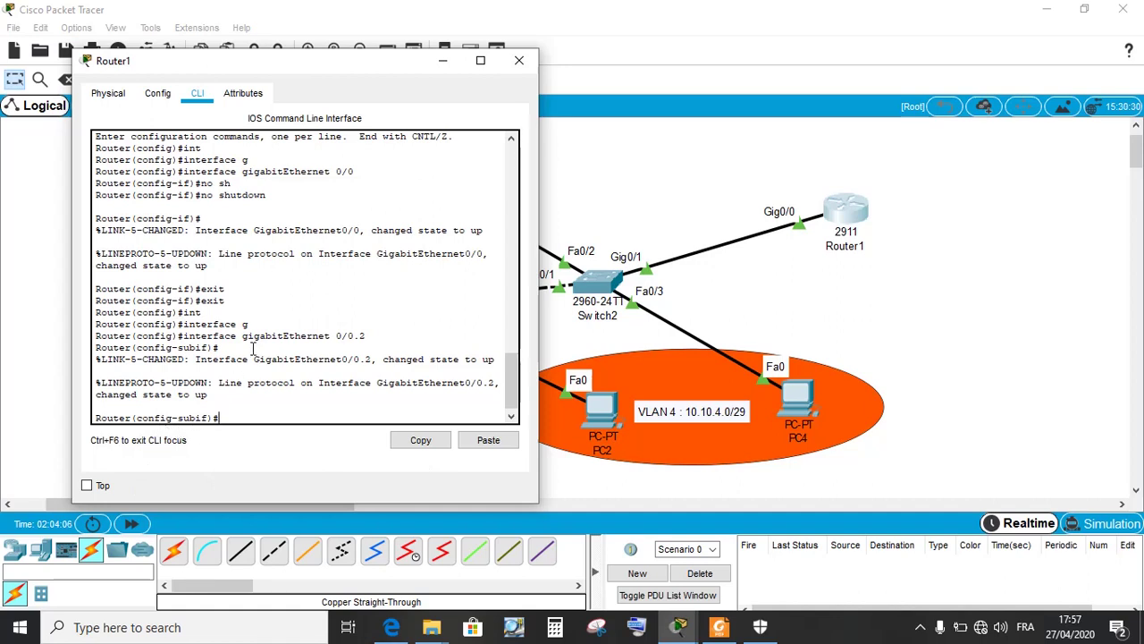
- Try to assign 10.10.2.6 255.255.255.248 to subinterface 0/0.2, checking the address in cours TP RESEAU.pdf in Foxit Reader before returning to Cisco Packet Tracer
{"action": "type", "text": "ip add"}
{"action": "key", "text": "Tab"}
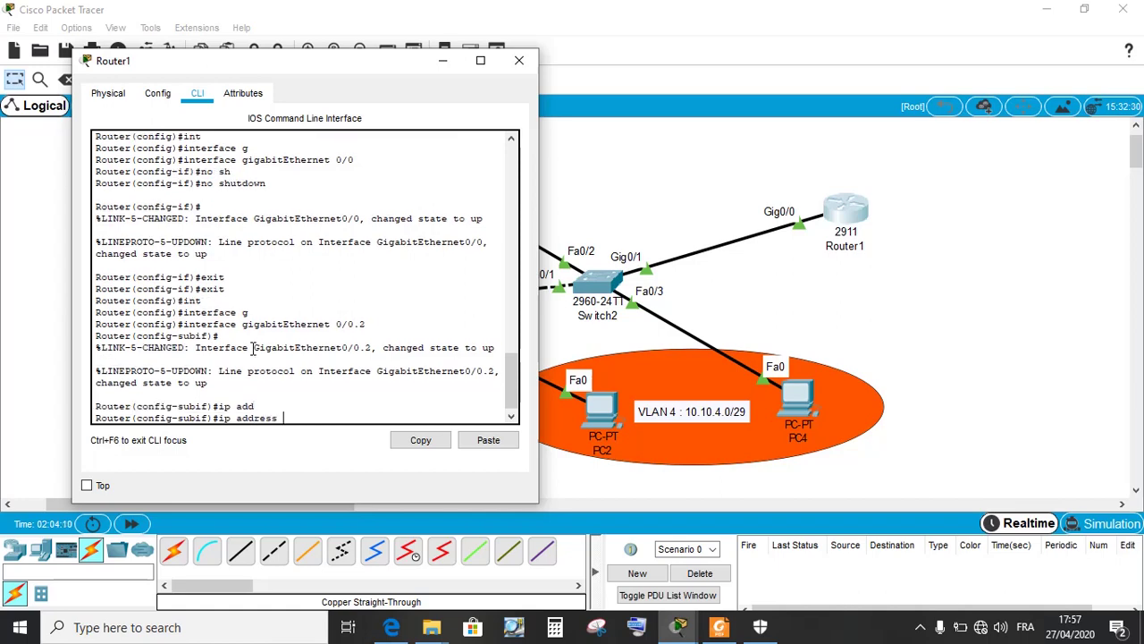
{"action": "left_click", "coordinate": [720, 627]}
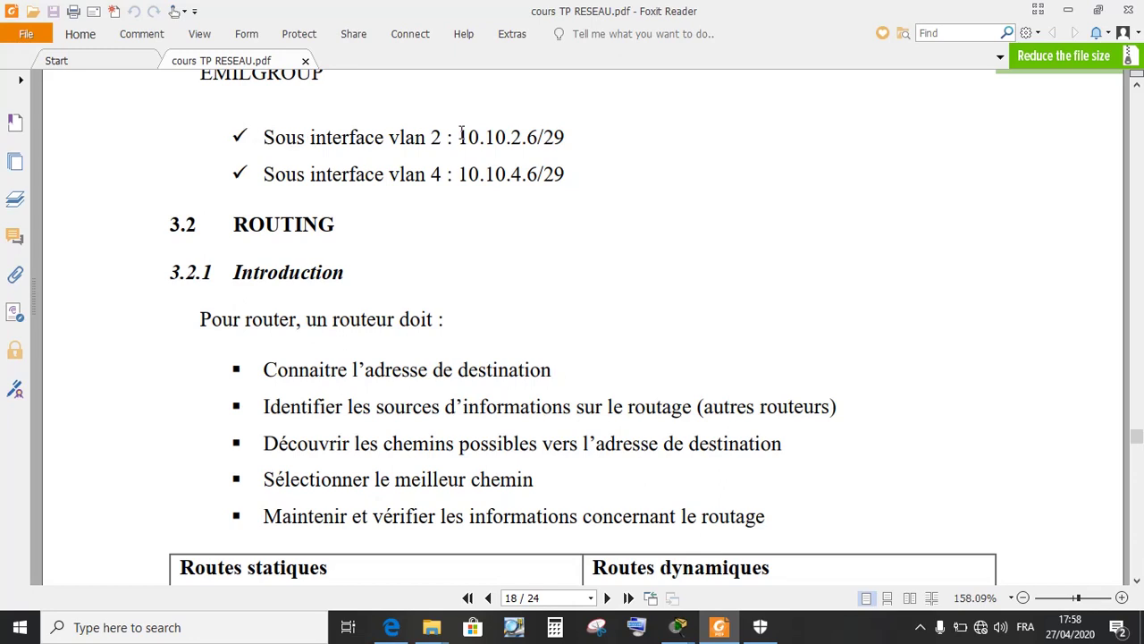
{"action": "left_click_drag", "start_coordinate": [461, 134], "coordinate": [567, 137]}
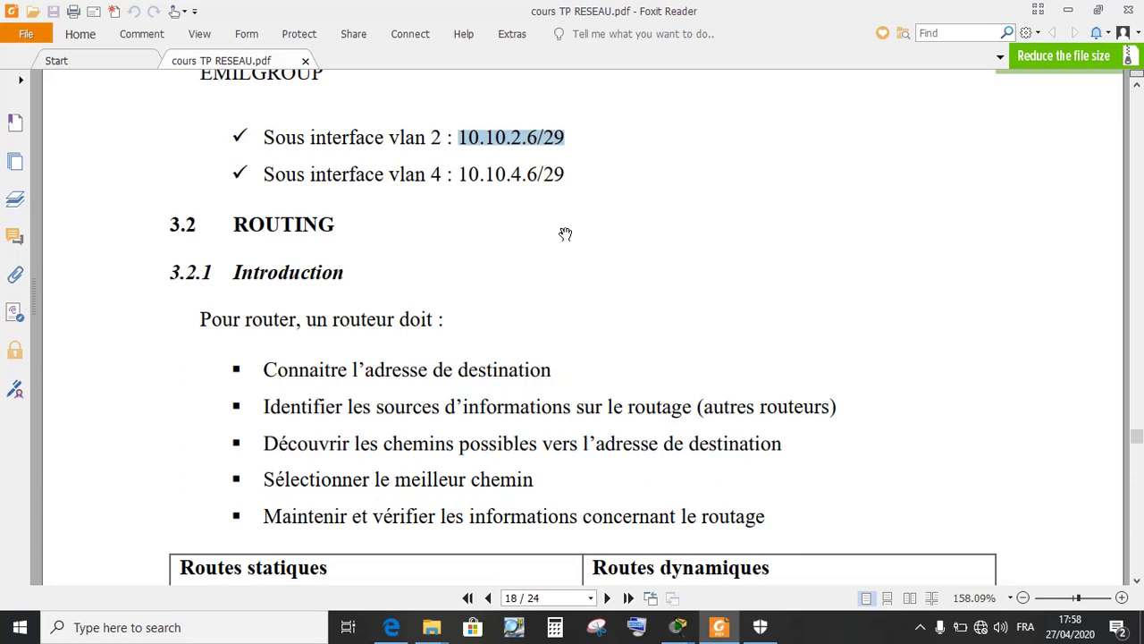
{"action": "left_click", "coordinate": [678, 627]}
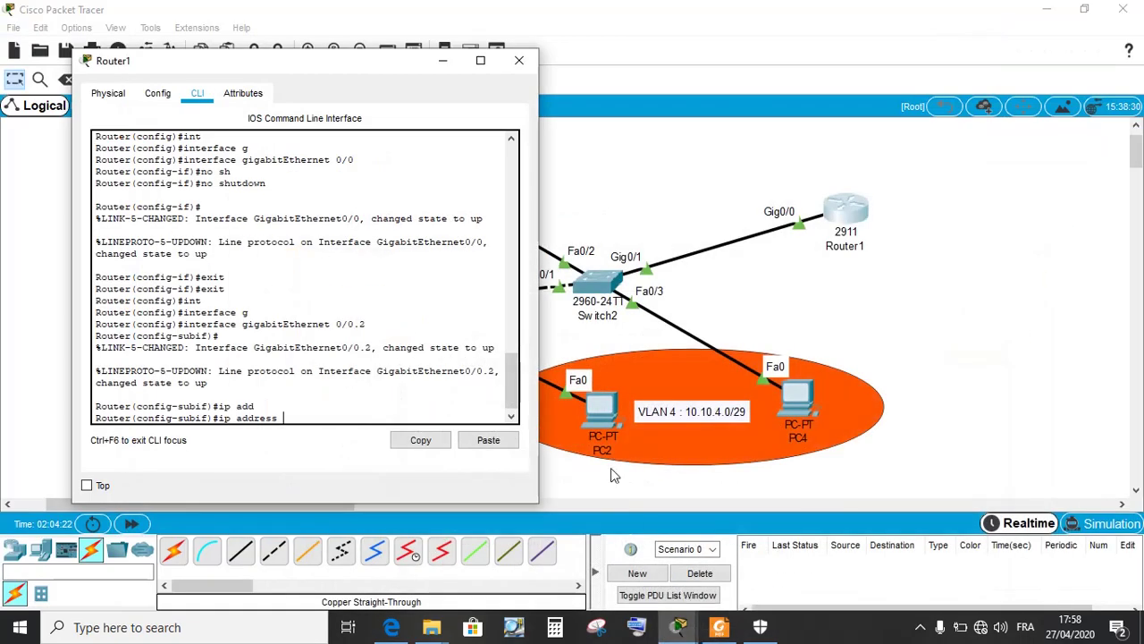
{"action": "type", "text": "10"}
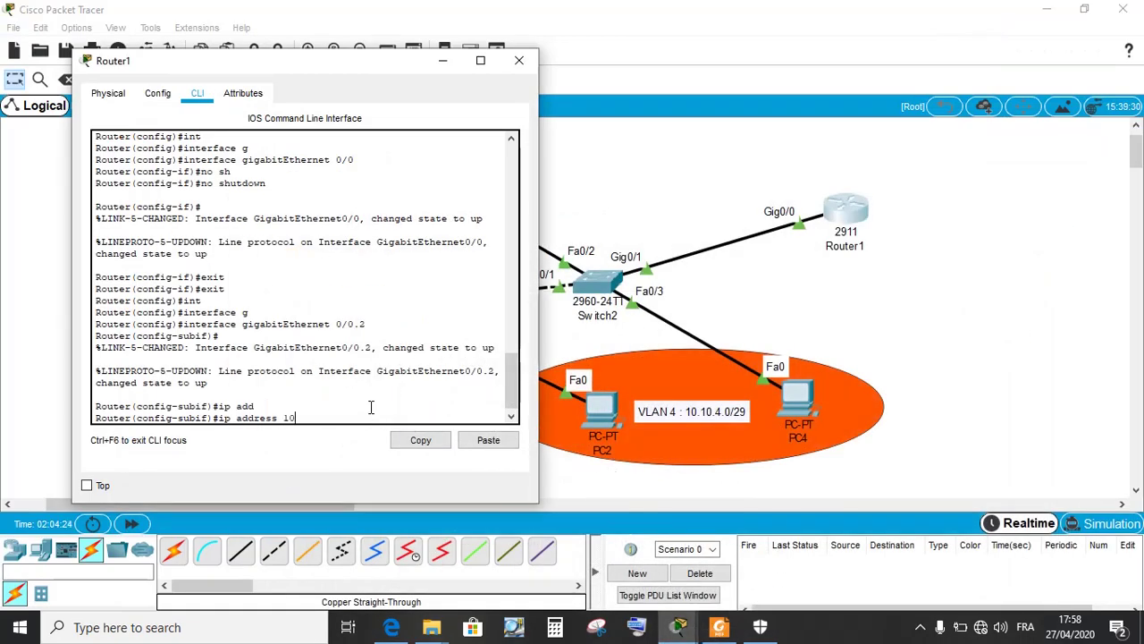
{"action": "type", "text": ".10.2.6 255.255.255.248"}
{"action": "key", "text": "Return"}
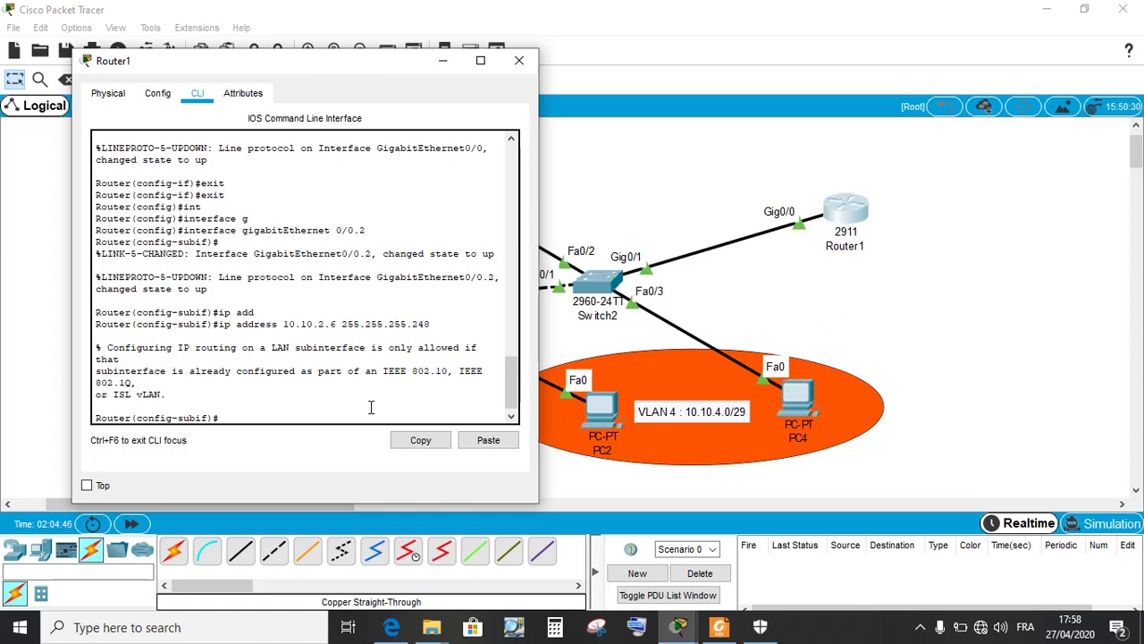
- Set dot1Q encapsulation with VLAN ID 2 on Router1's subinterface GigabitEthernet 0/0.2
{"action": "type", "text": "en"}
{"action": "key", "text": "Tab"}
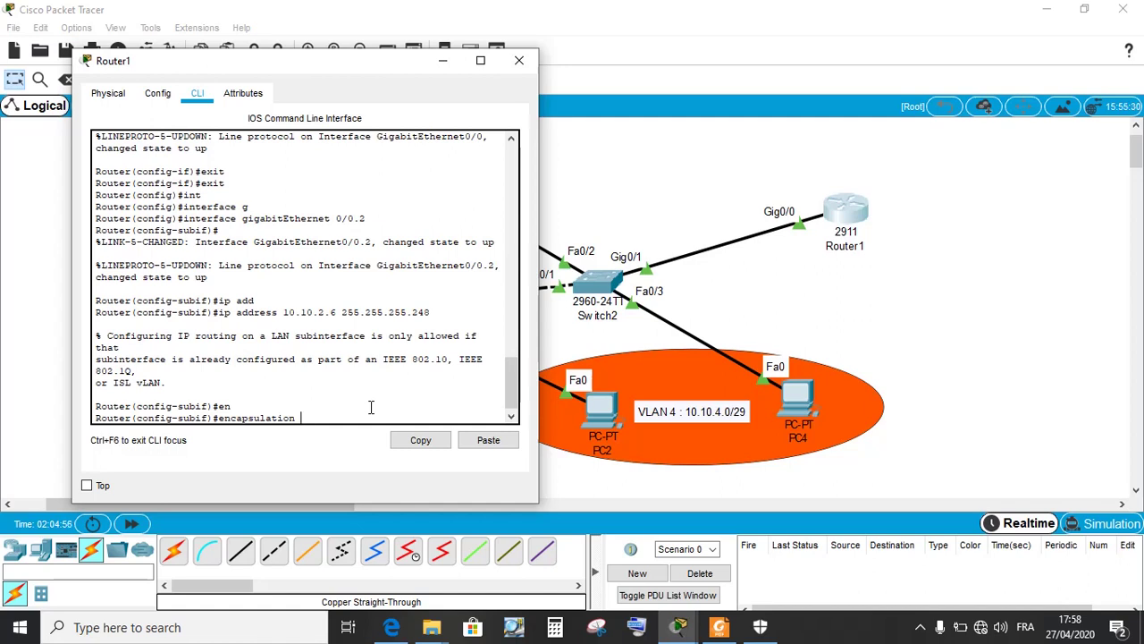
{"action": "type", "text": "d"}
{"action": "key", "text": "Tab"}
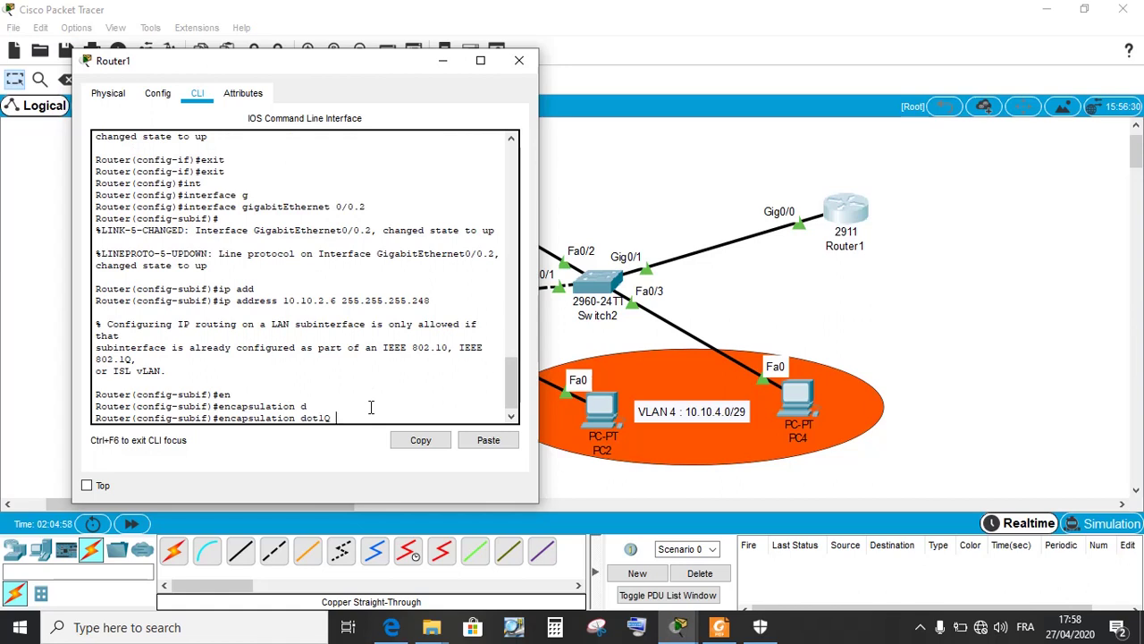
{"action": "type", "text": "2"}
{"action": "key", "text": "Return"}
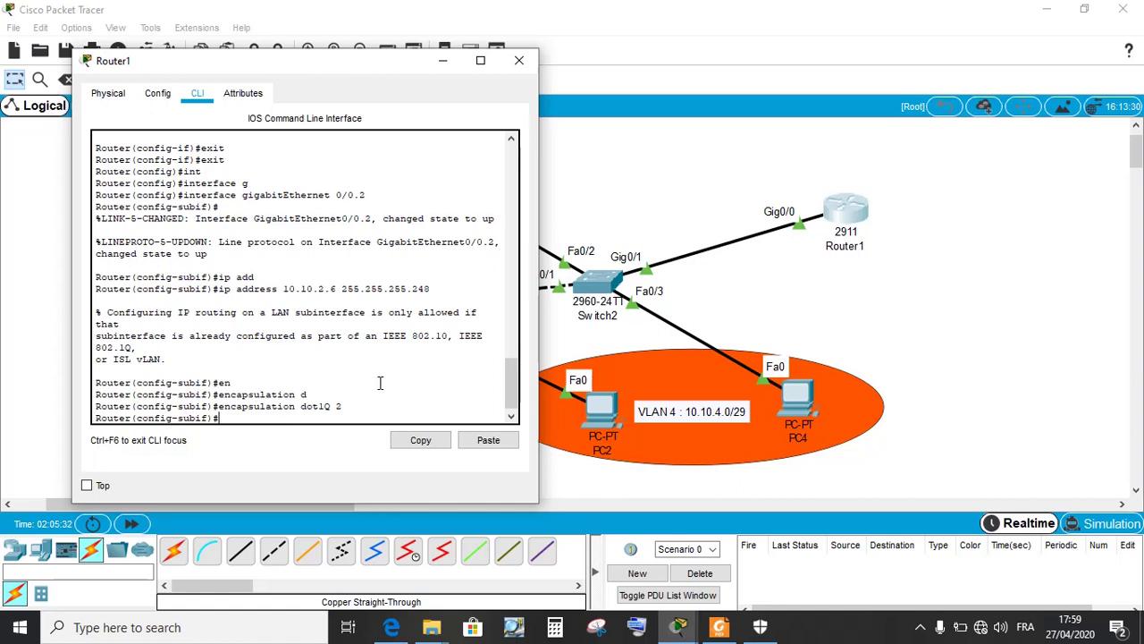
- Assign IP address 10.10.2.6 with mask 255.255.255.248 to subinterface GigabitEthernet 0/0.2 and leave subinterface configuration
{"action": "key", "text": "Up"}
{"action": "key", "text": "Up"}
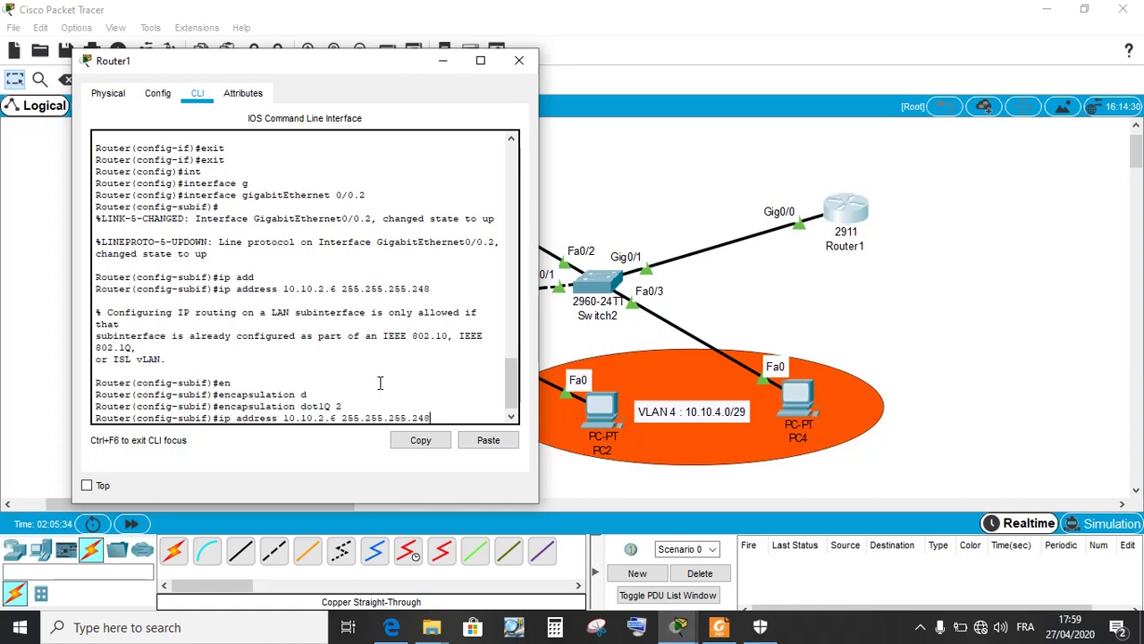
{"action": "key", "text": "Return"}
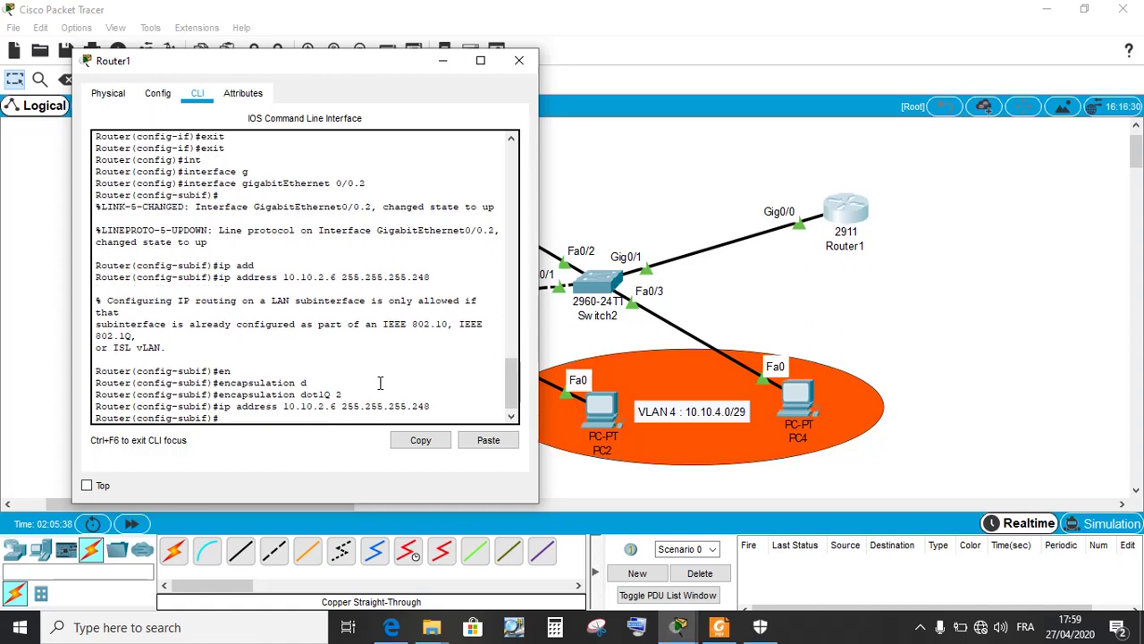
{"action": "type", "text": "exit"}
{"action": "key", "text": "Return"}
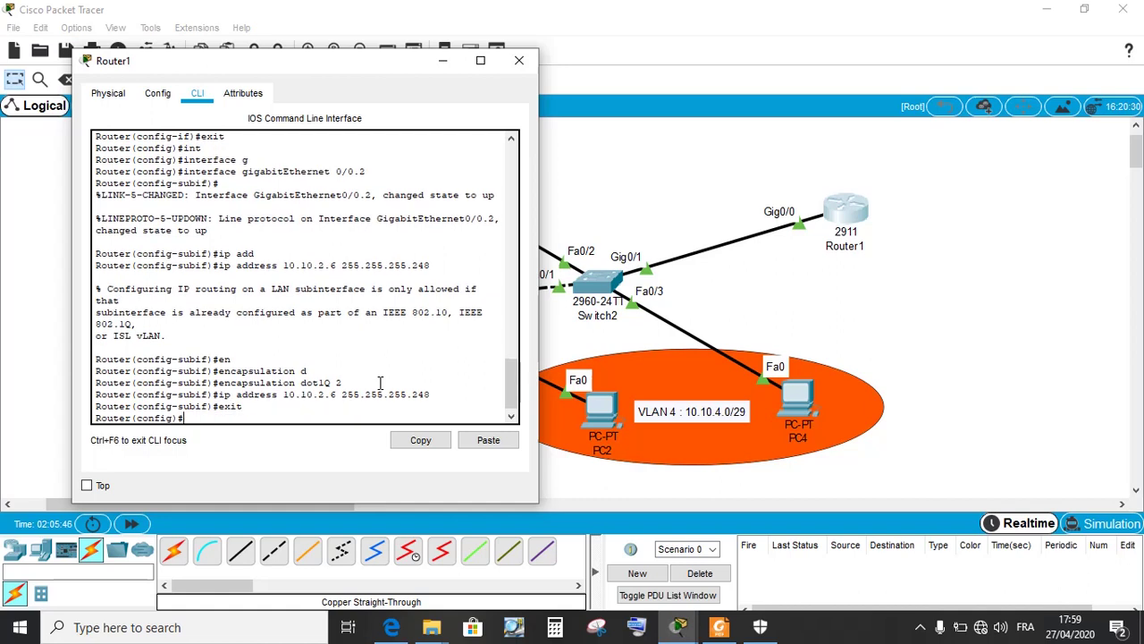
- Create subinterface GigabitEthernet 0/0.4 on Router1 for VLAN 4 by reusing the earlier interface command
{"action": "key", "text": "Up"}
{"action": "key", "text": "Up"}
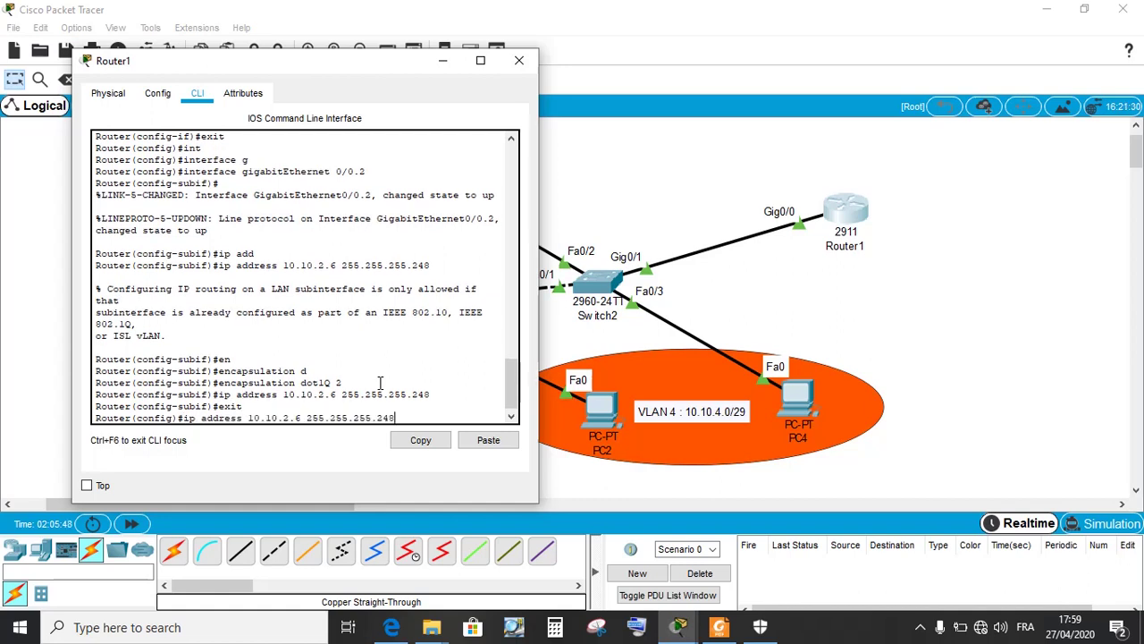
{"action": "key", "text": "Up"}
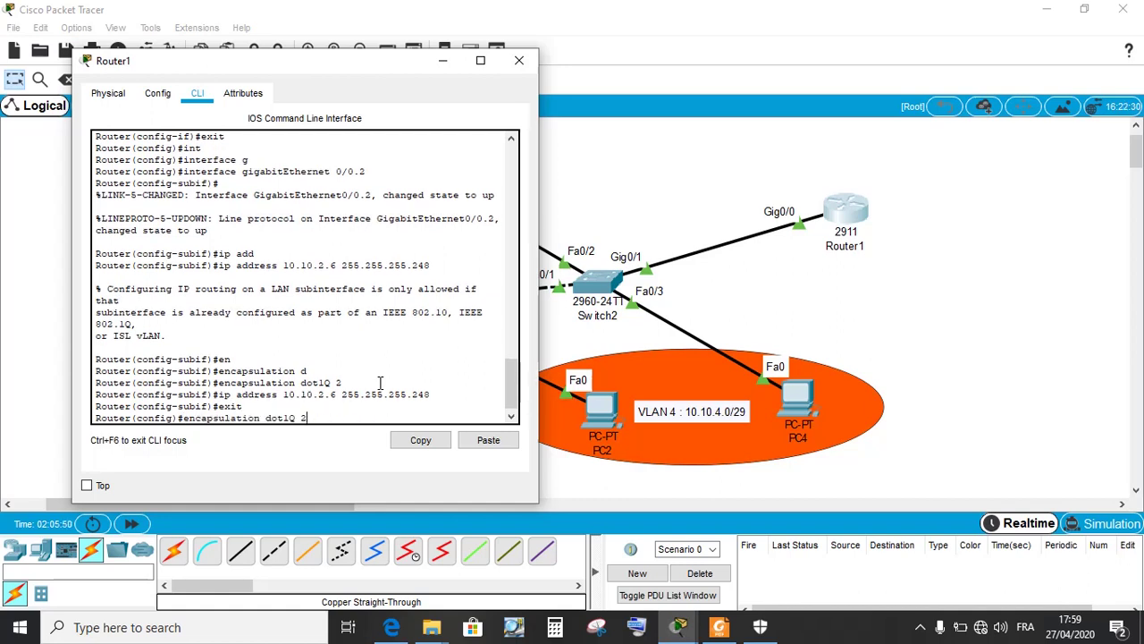
{"action": "key", "text": "Down"}
{"action": "key", "text": "Up"}
{"action": "key", "text": "Up"}
{"action": "key", "text": "Up"}
{"action": "key", "text": "Up"}
{"action": "key", "text": "Up"}
{"action": "key", "text": "Up"}
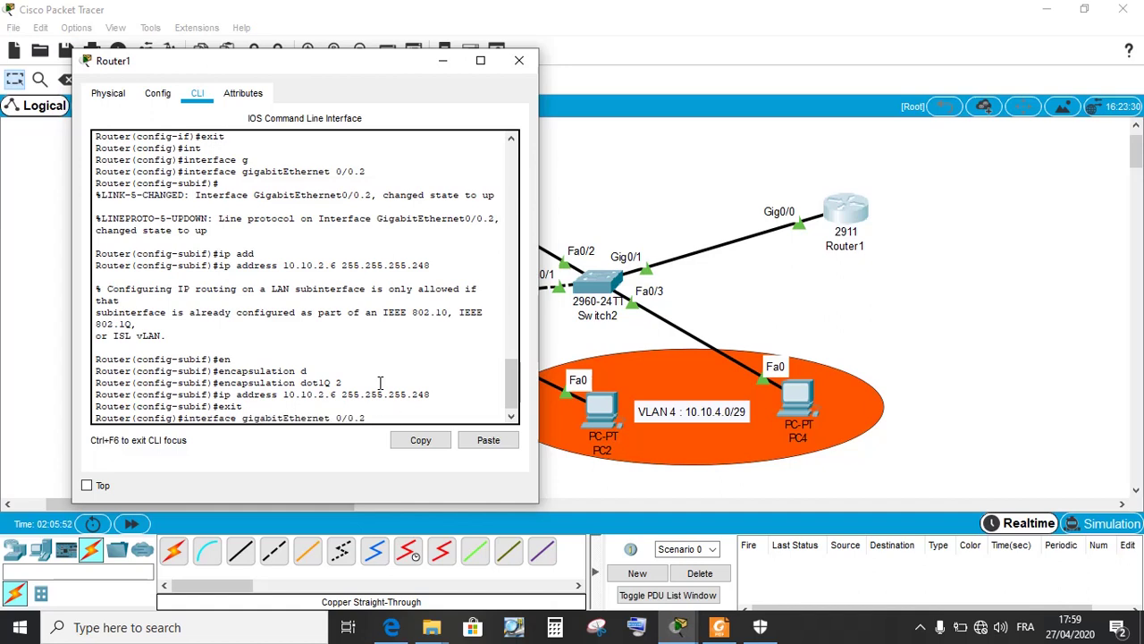
{"action": "key", "text": "BackSpace"}
{"action": "type", "text": "4"}
{"action": "key", "text": "Return"}
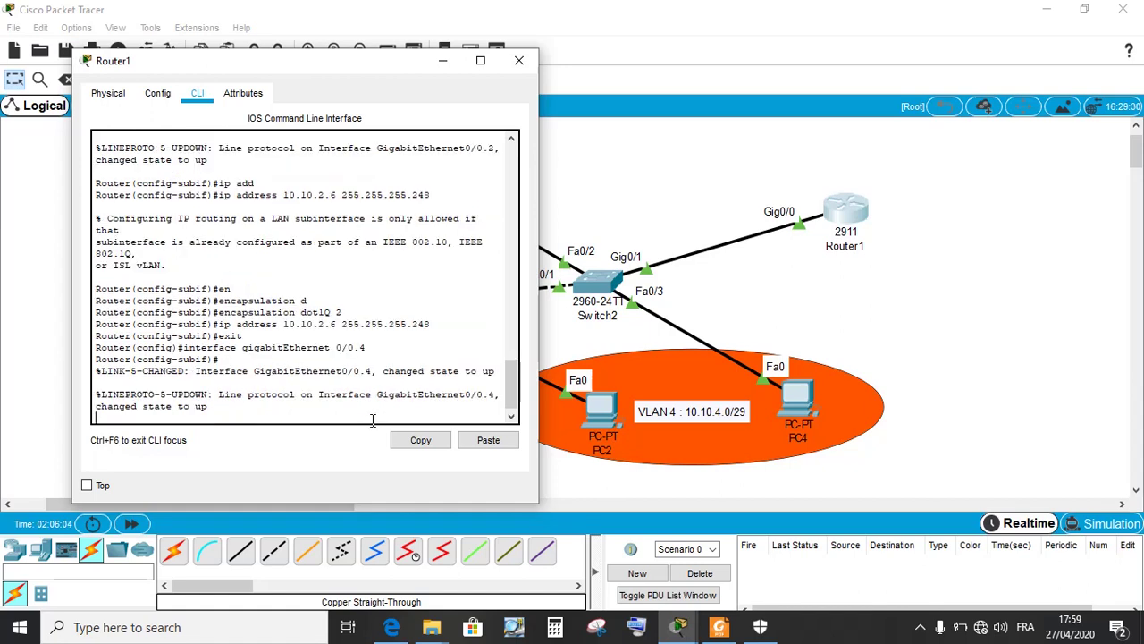
- Set dot1Q encapsulation with VLAN ID 4 on Router1's subinterface GigabitEthernet 0/0.4
{"action": "key", "text": "Return"}
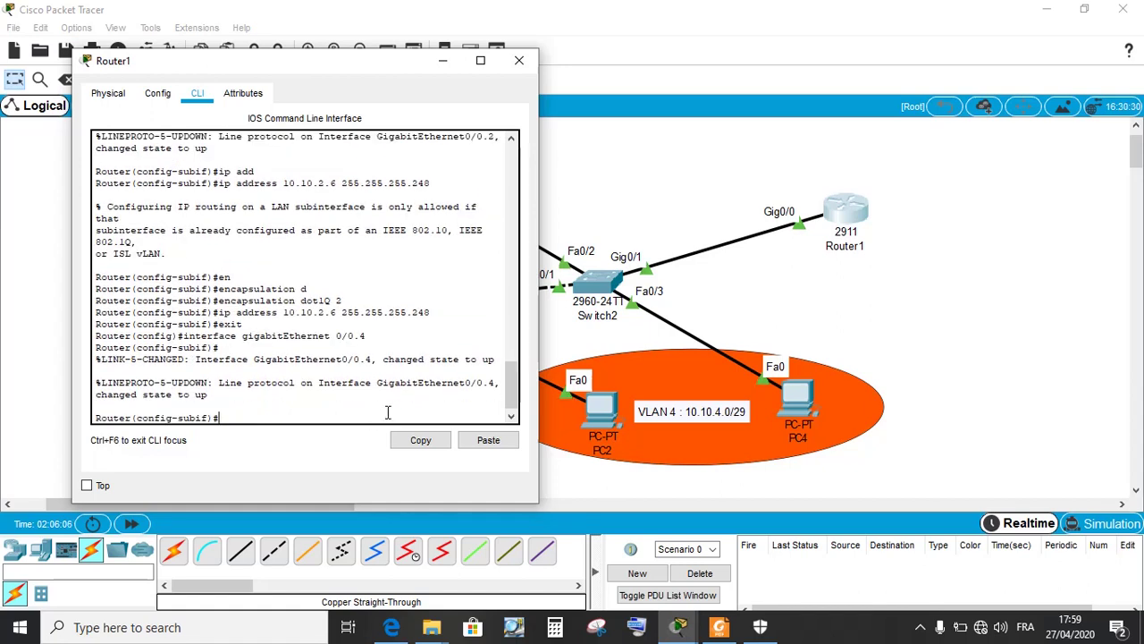
{"action": "type", "text": "en"}
{"action": "key", "text": "Tab"}
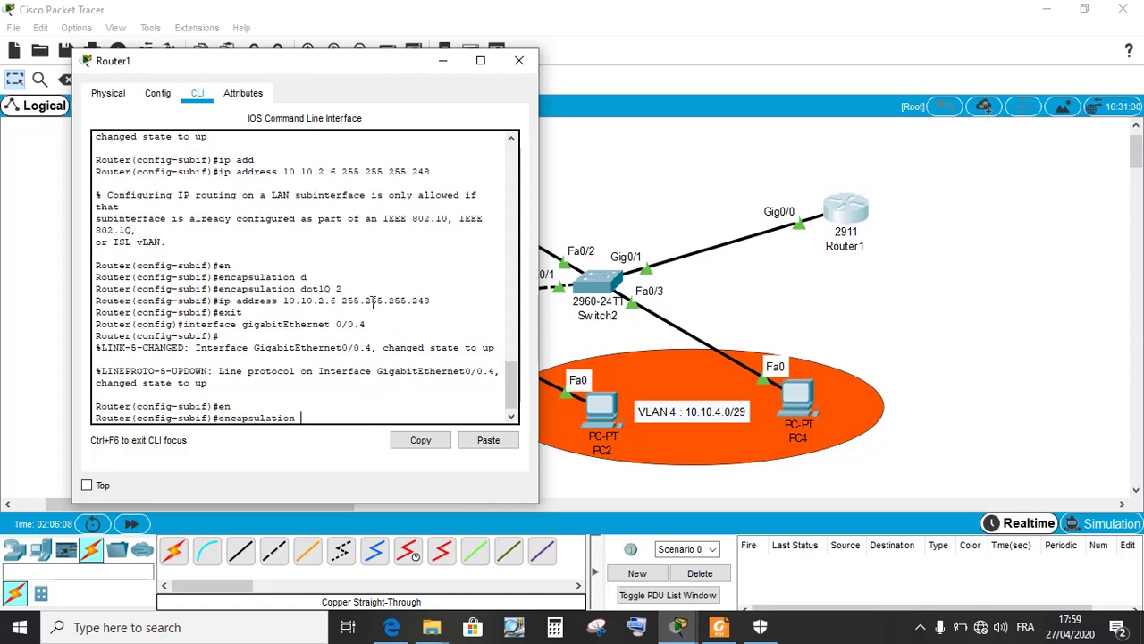
{"action": "type", "text": "do"}
{"action": "key", "text": "Tab"}
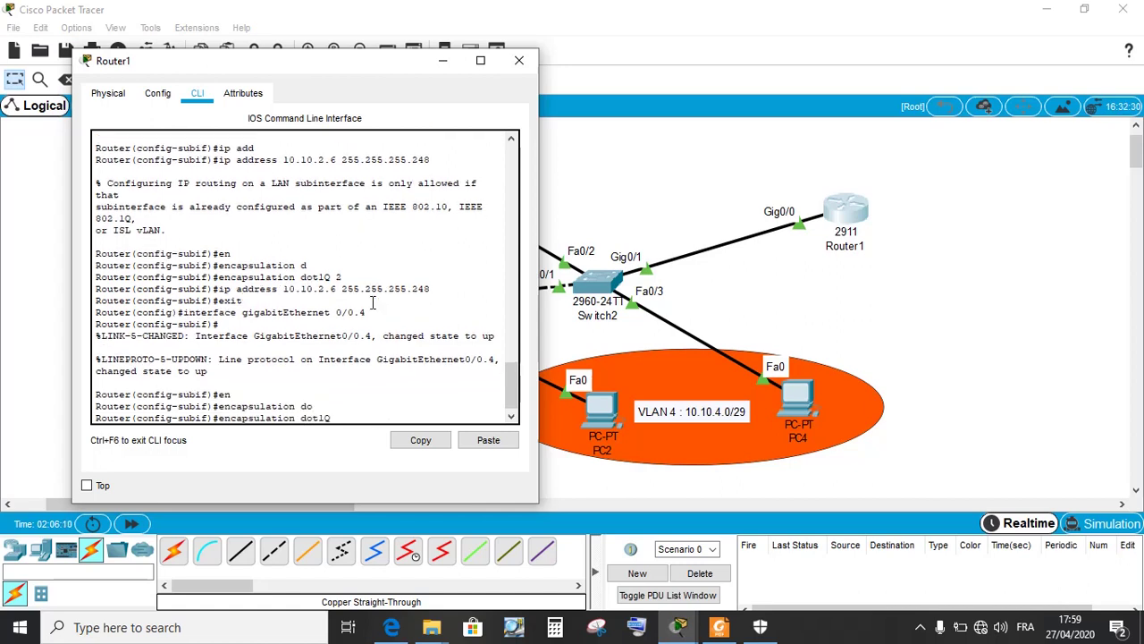
{"action": "type", "text": "4"}
{"action": "key", "text": "Return"}
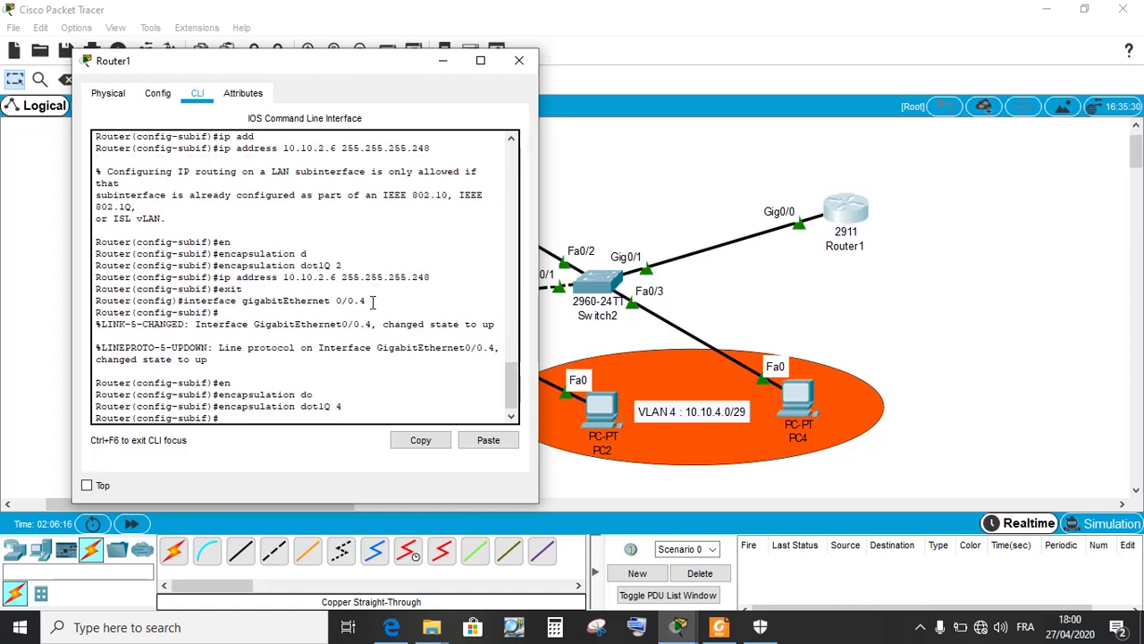
- Assign IP address 10.10.4.6 with mask 255.255.255.248 to subinterface GigabitEthernet 0/0.4
{"action": "type", "text": "ip add"}
{"action": "key", "text": "Tab"}
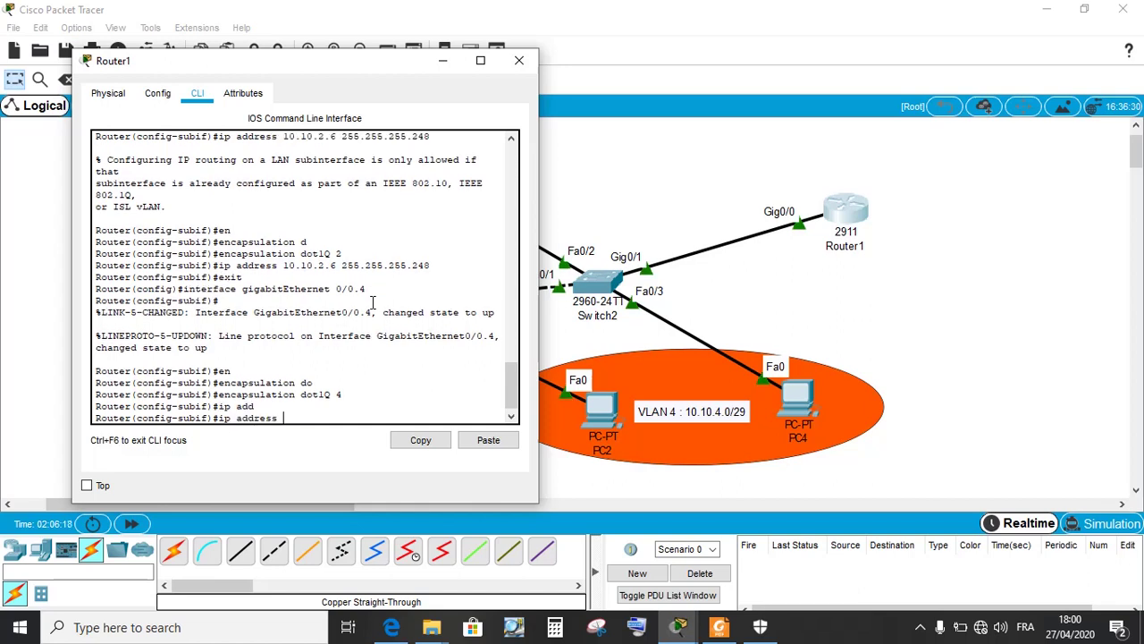
{"action": "type", "text": "10.10.4"}
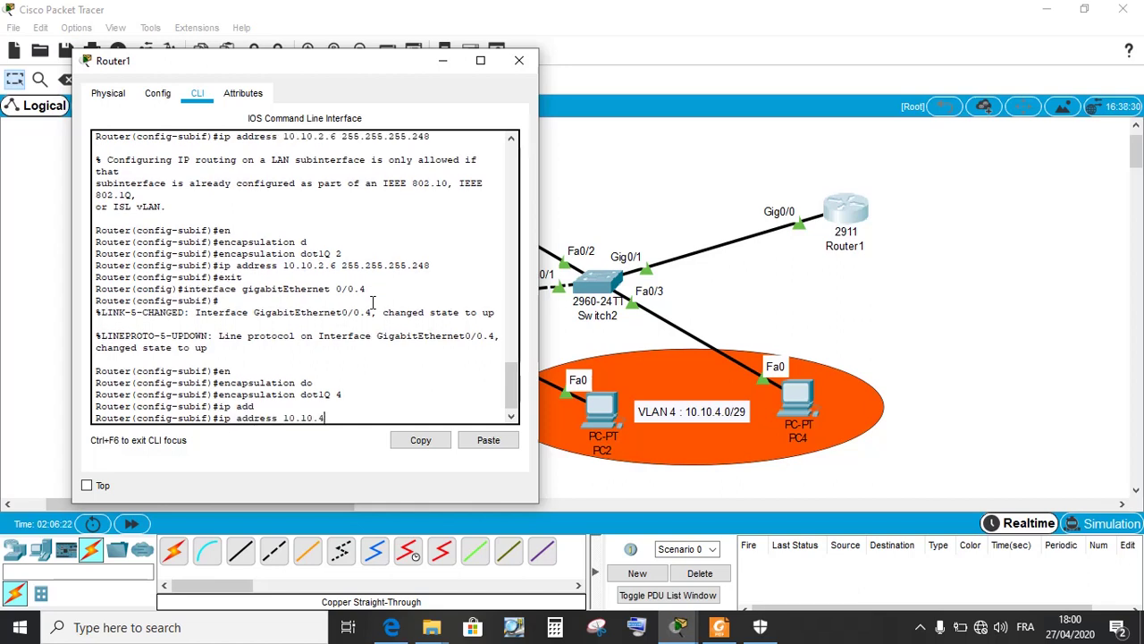
{"action": "type", "text": ".6 255.2"}
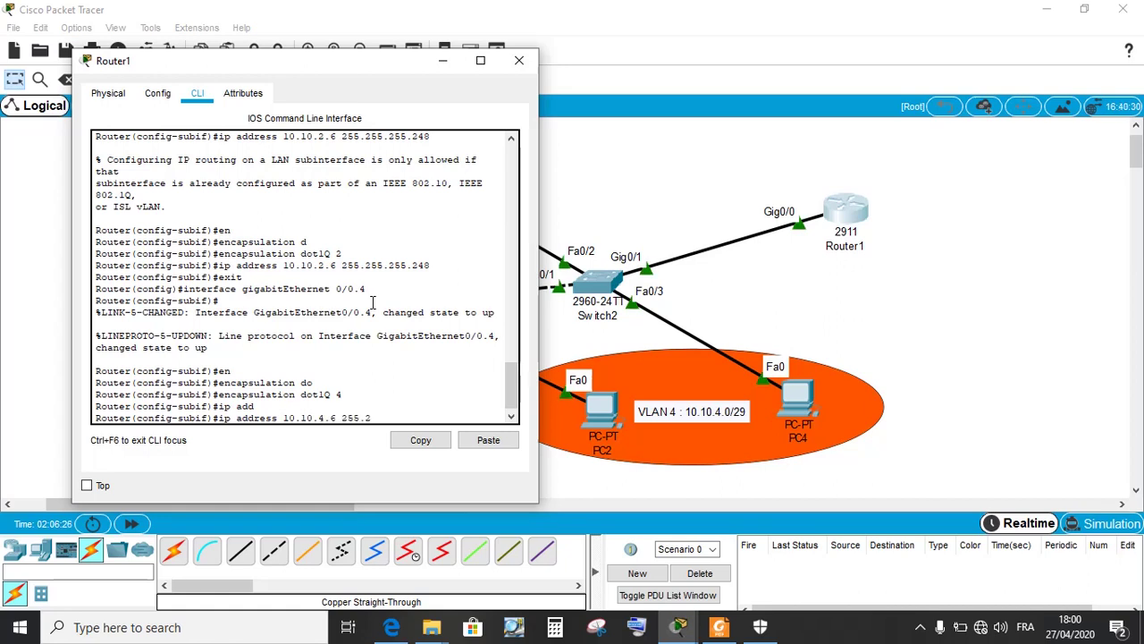
{"action": "type", "text": "55"}
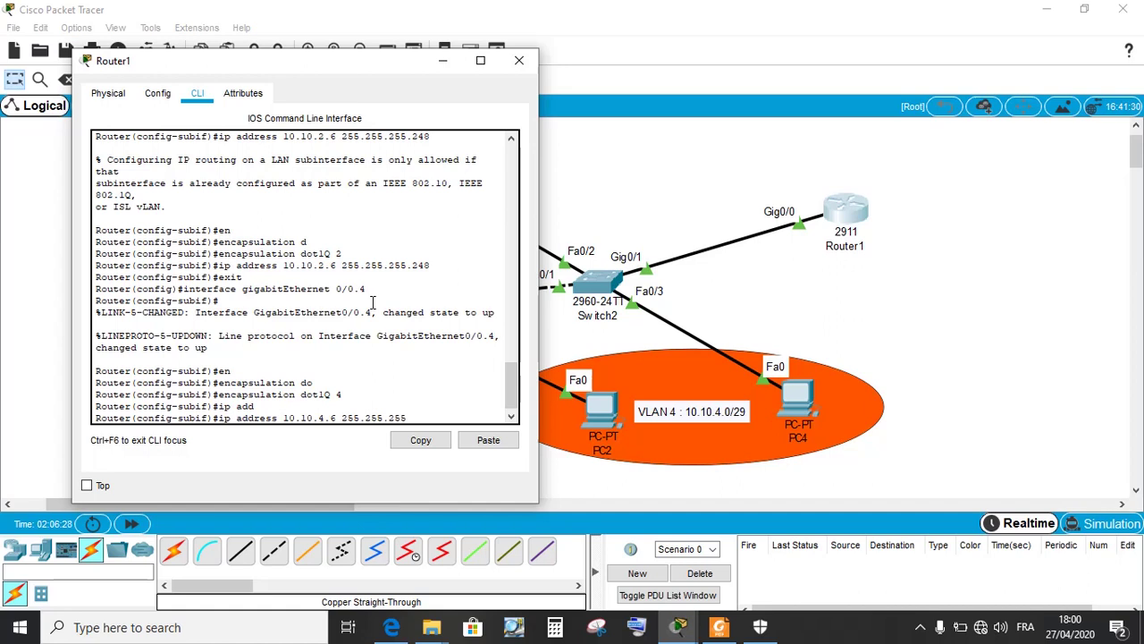
{"action": "type", "text": ".255.248"}
{"action": "key", "text": "Return"}
- End configuration mode on Router1, save the configuration with wr and close the router window
{"action": "type", "text": "end"}
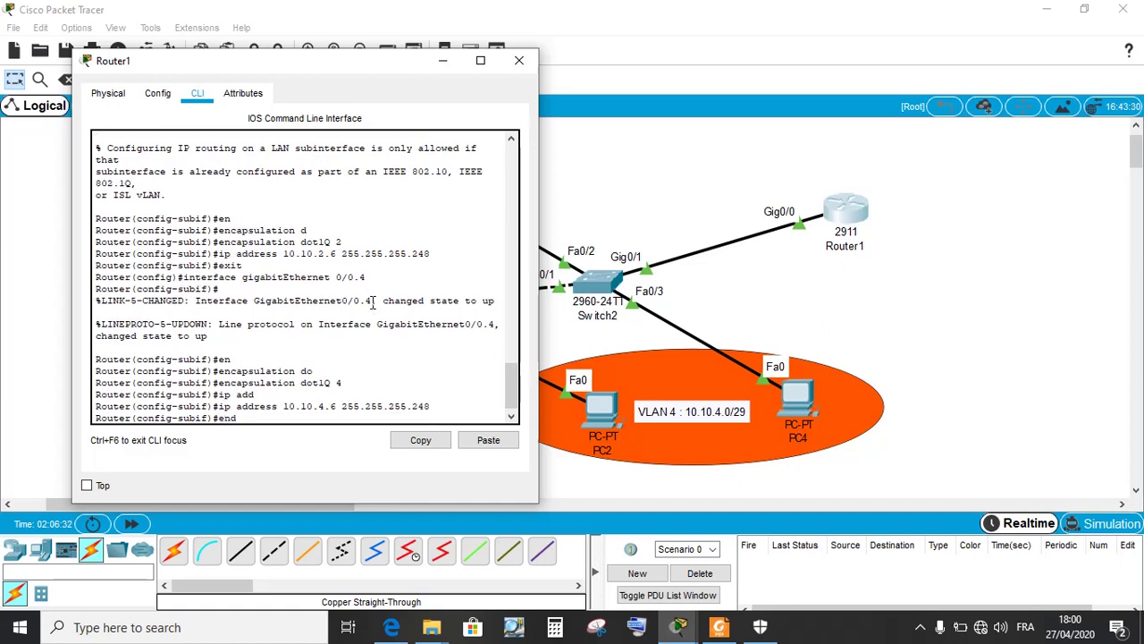
{"action": "key", "text": "Return"}
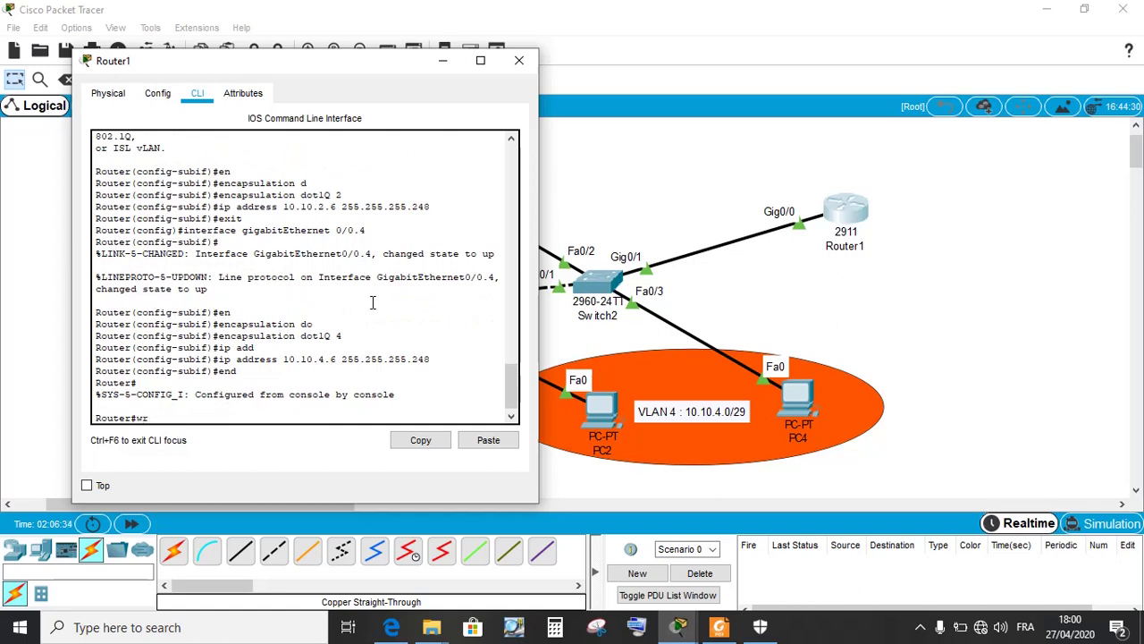
{"action": "type", "text": "wr"}
{"action": "key", "text": "Return"}
{"action": "key", "text": "Return"}
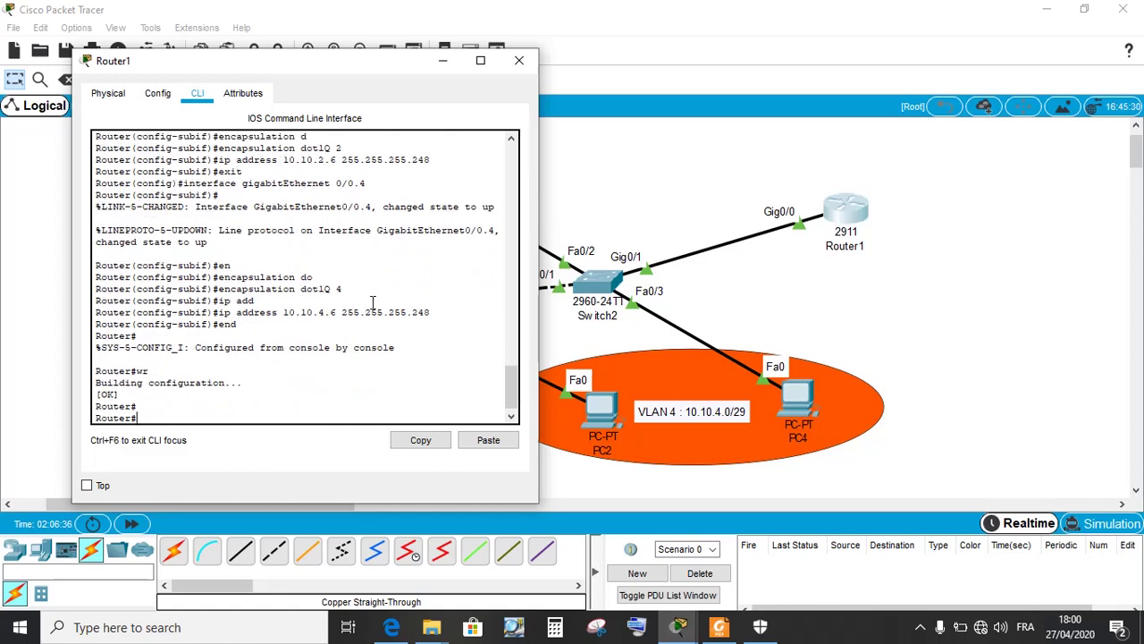
{"action": "left_click", "coordinate": [518, 60]}
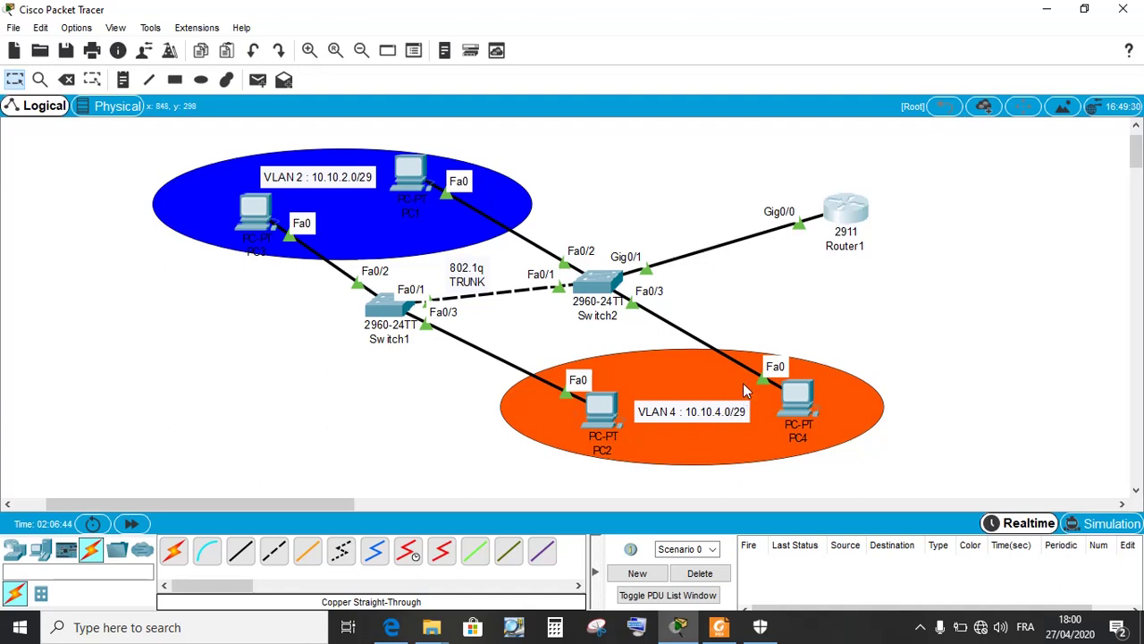
- Test inter-VLAN connectivity by sending a simple PDU from PC3 to PC2, and delete the test scenario
{"action": "left_click", "coordinate": [258, 80]}
{"action": "left_click", "coordinate": [257, 215]}
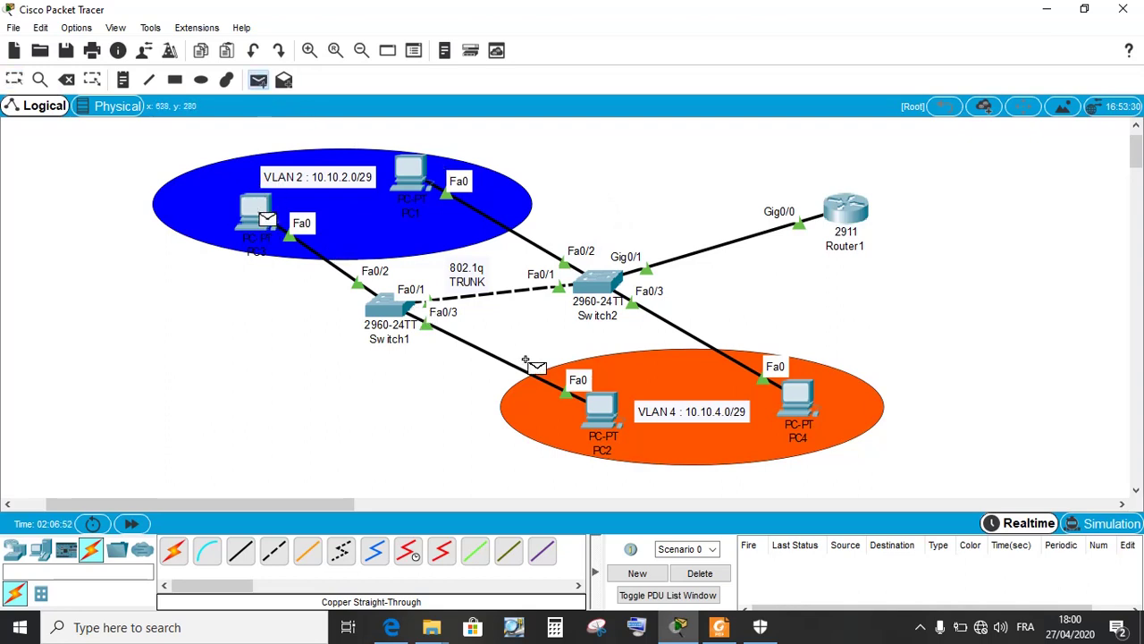
{"action": "left_click", "coordinate": [601, 410]}
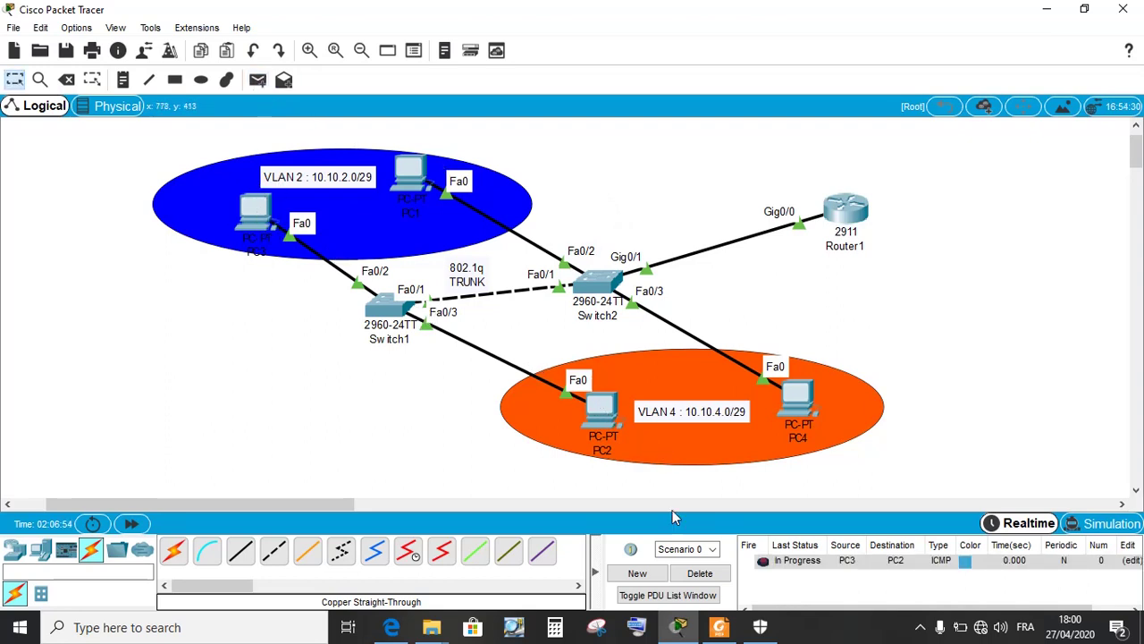
{"action": "left_click", "coordinate": [702, 575]}
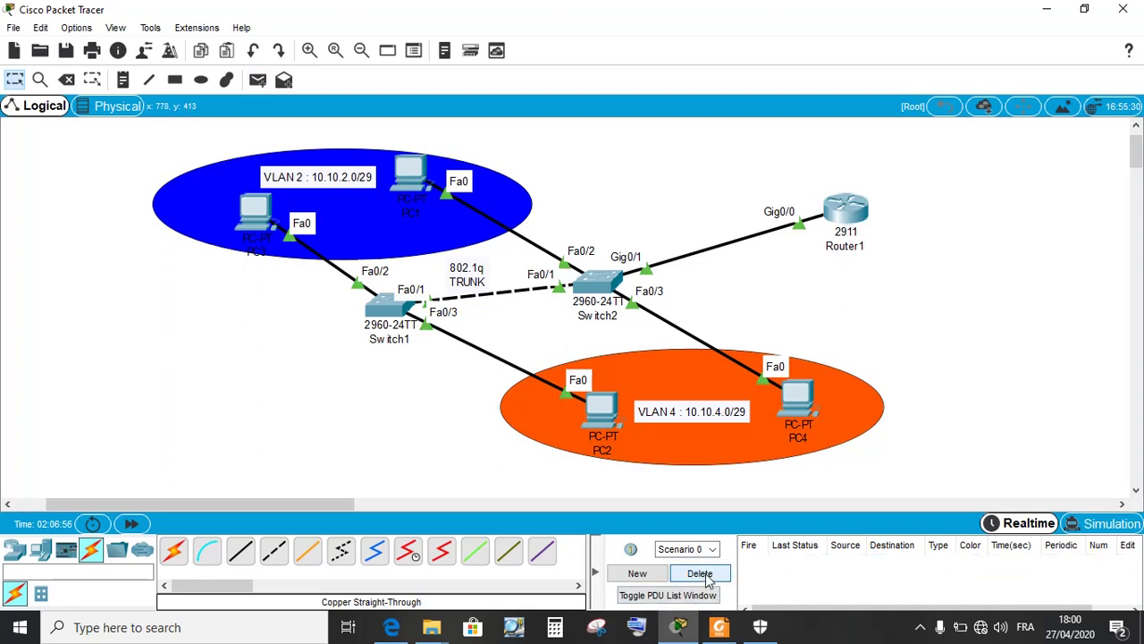
- Test connectivity inside VLAN 2 by sending a simple PDU from PC1 to PC3, and delete the test scenario
{"action": "left_click", "coordinate": [257, 80]}
{"action": "left_click", "coordinate": [413, 169]}
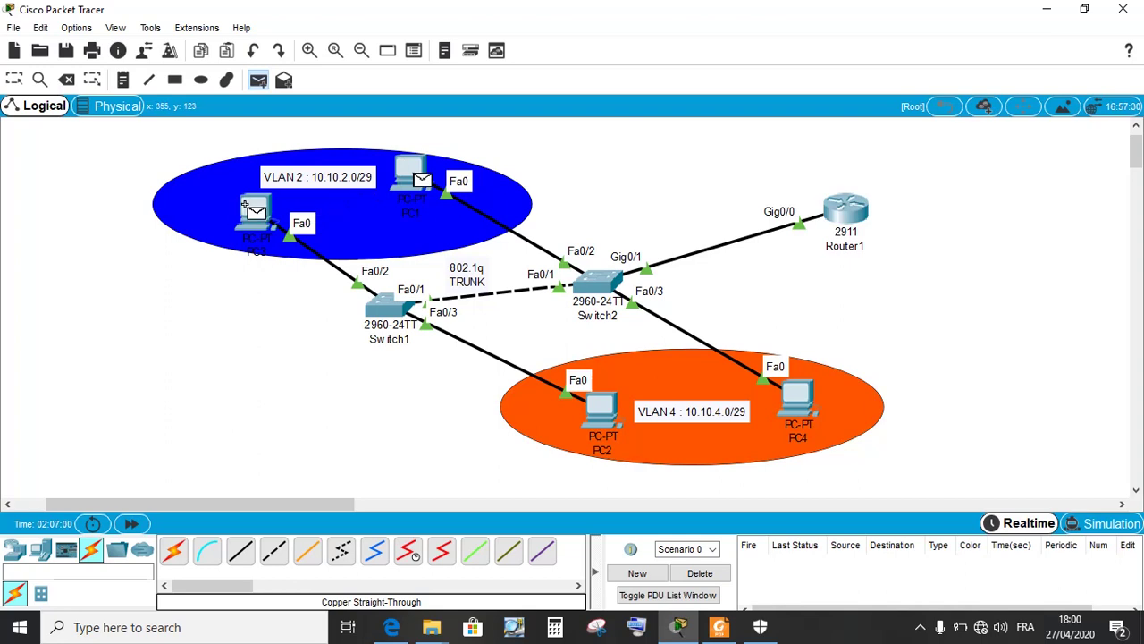
{"action": "left_click", "coordinate": [245, 206]}
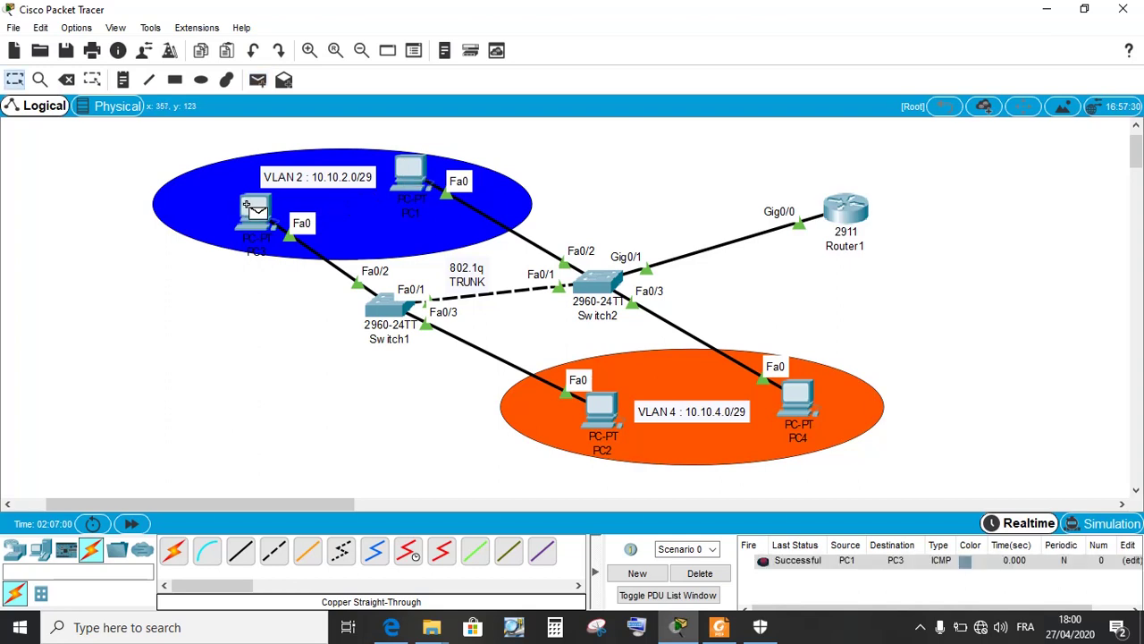
{"action": "left_click", "coordinate": [700, 574]}
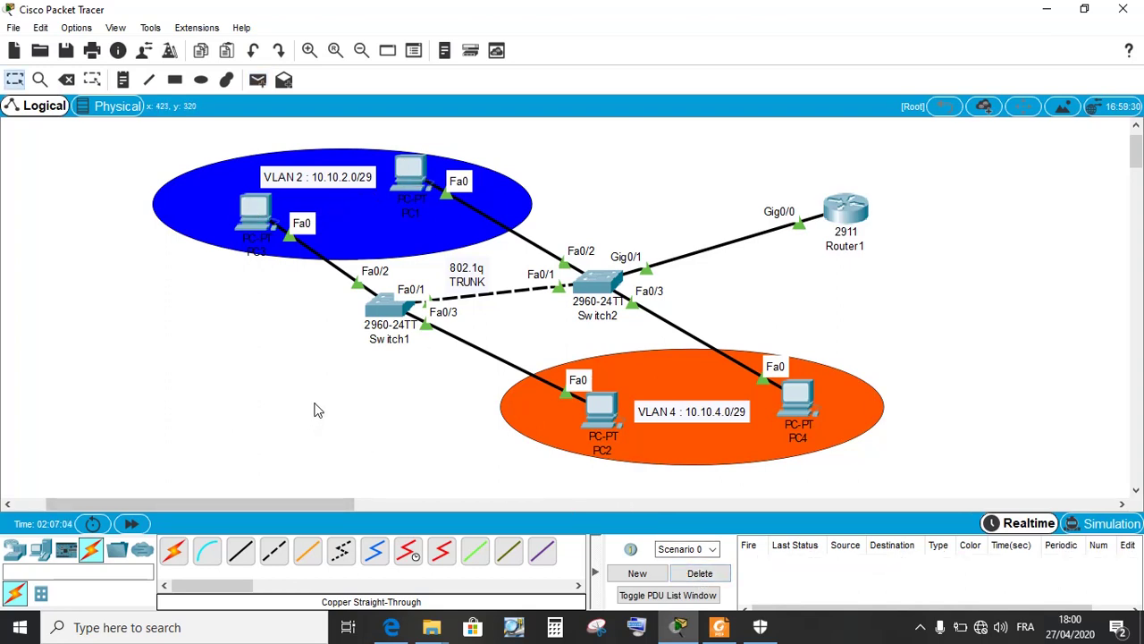
- Repeat the simple PDU test from PC3 in VLAN 2 to PC2 in VLAN 4, and clear the scenario
{"action": "left_click", "coordinate": [258, 80]}
{"action": "left_click", "coordinate": [256, 215]}
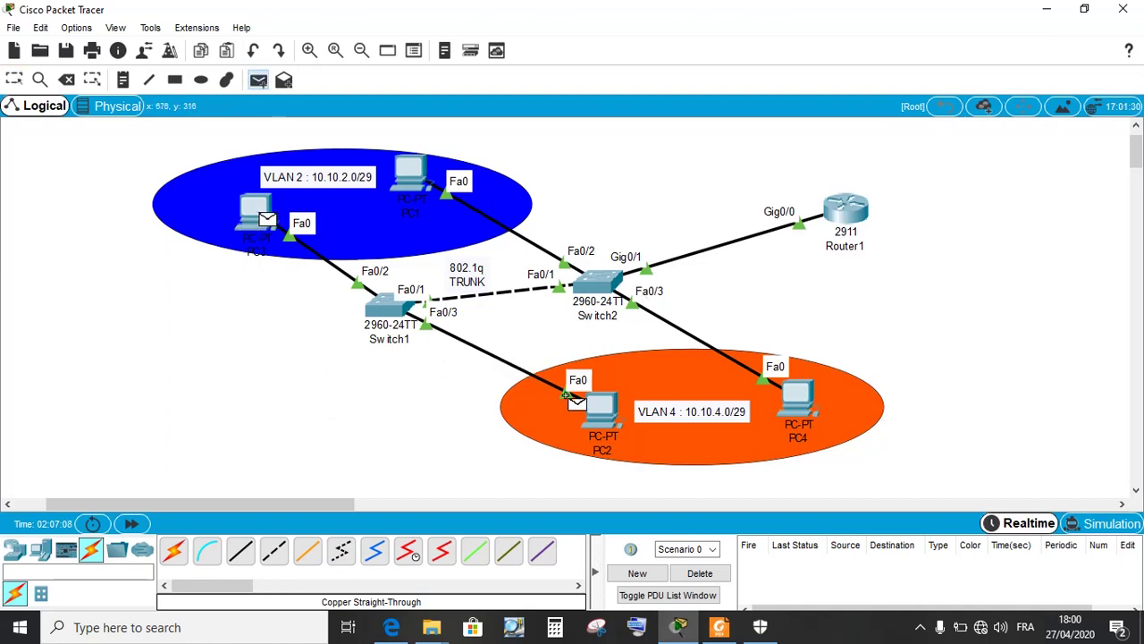
{"action": "left_click", "coordinate": [592, 408]}
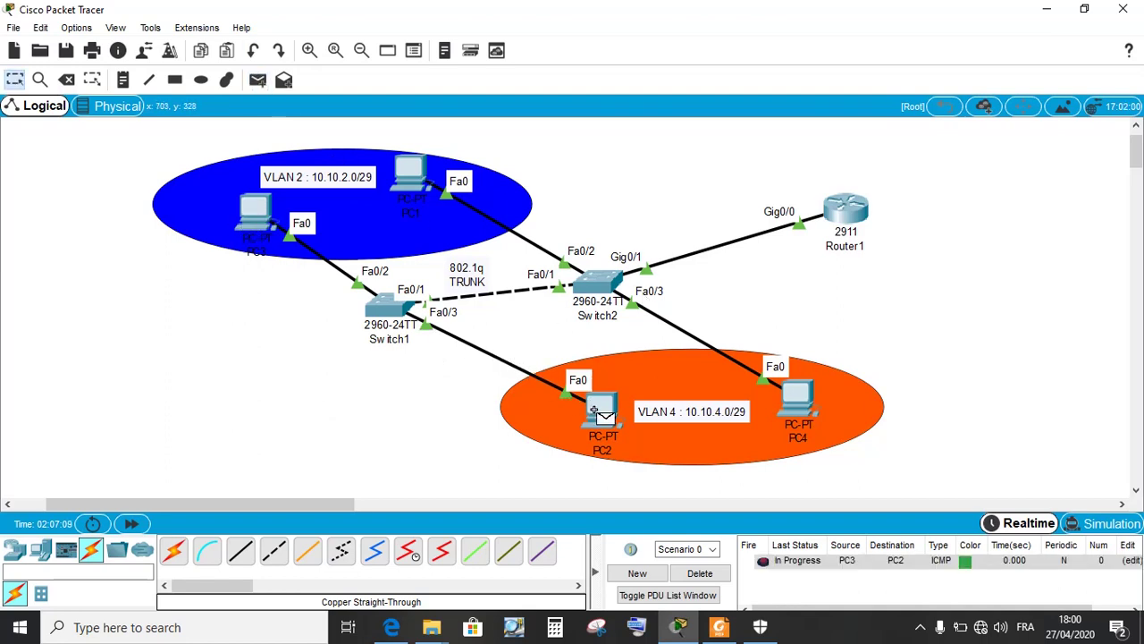
{"action": "left_click", "coordinate": [697, 575]}
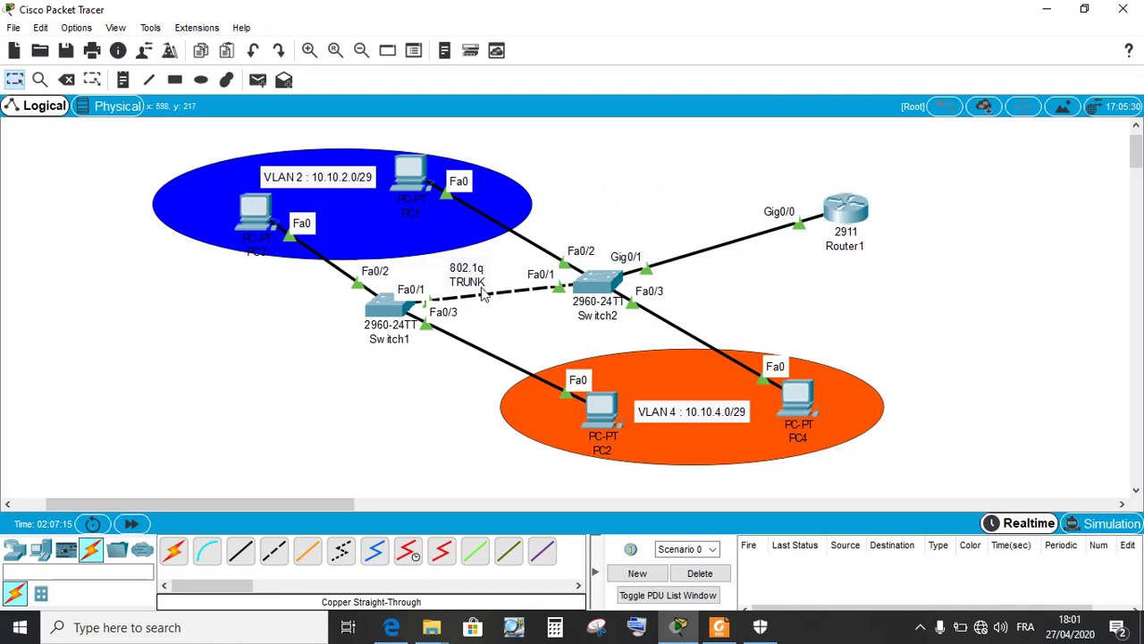
- Set PC1's default gateway to 10.10.2.6 in its IP configuration
{"action": "left_click", "coordinate": [411, 178]}
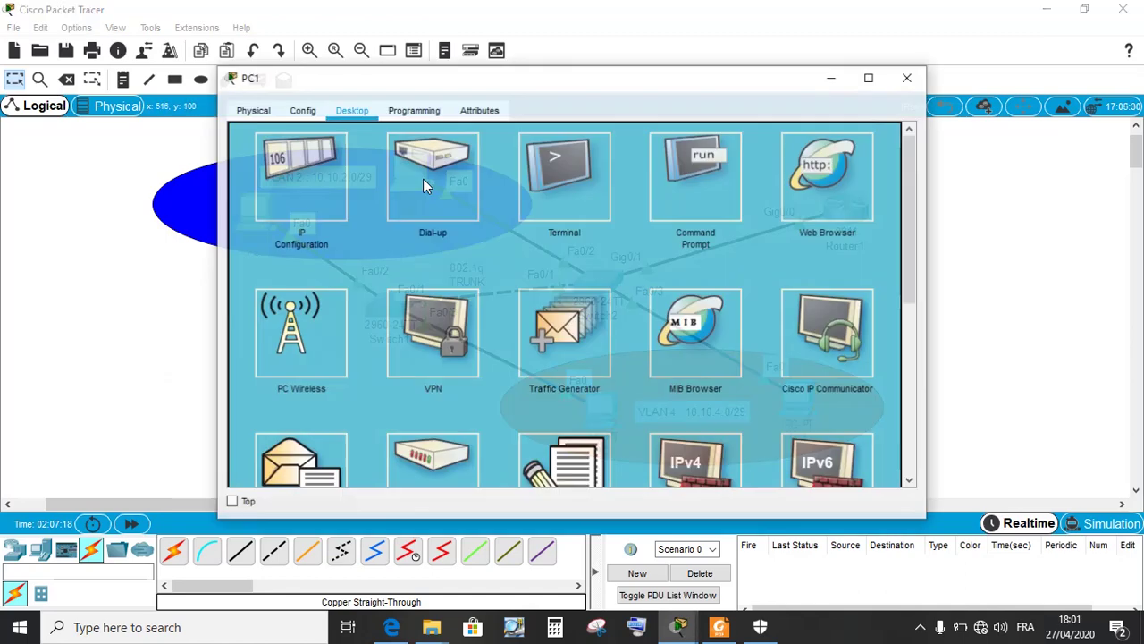
{"action": "left_click", "coordinate": [302, 173]}
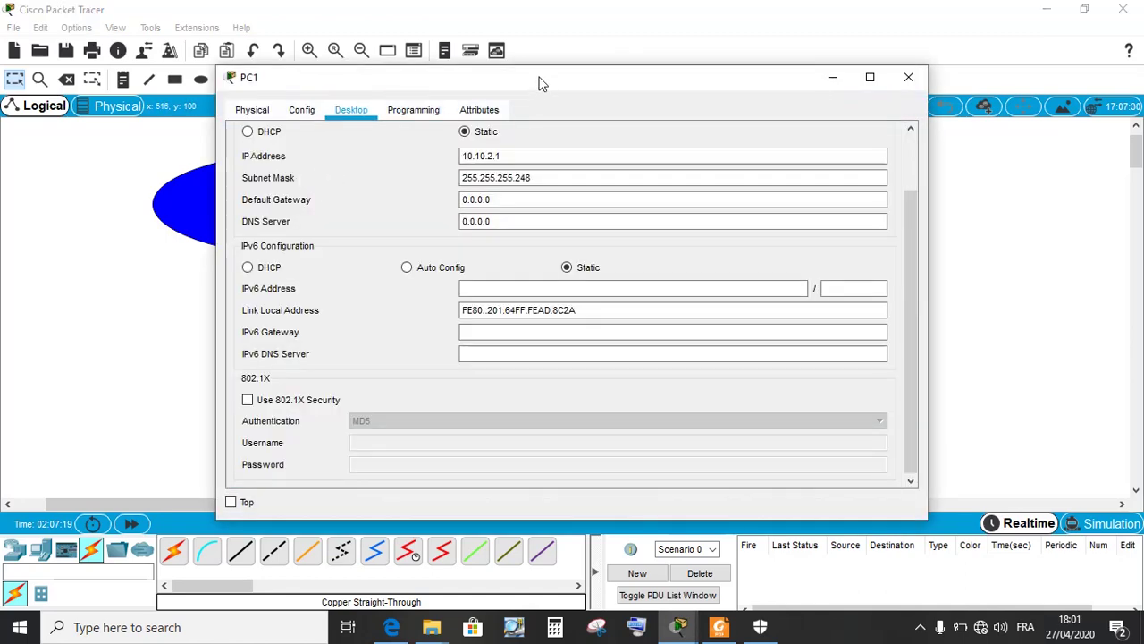
{"action": "left_click_drag", "start_coordinate": [545, 82], "coordinate": [486, 84]}
{"action": "left_click", "coordinate": [441, 202]}
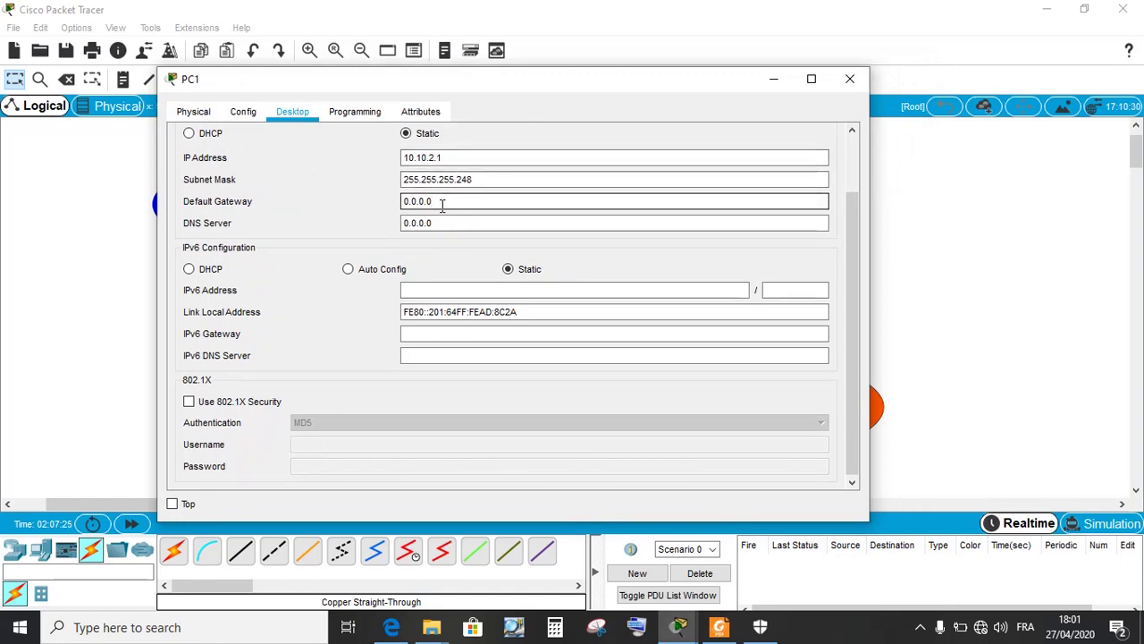
{"action": "key", "text": "Tab"}
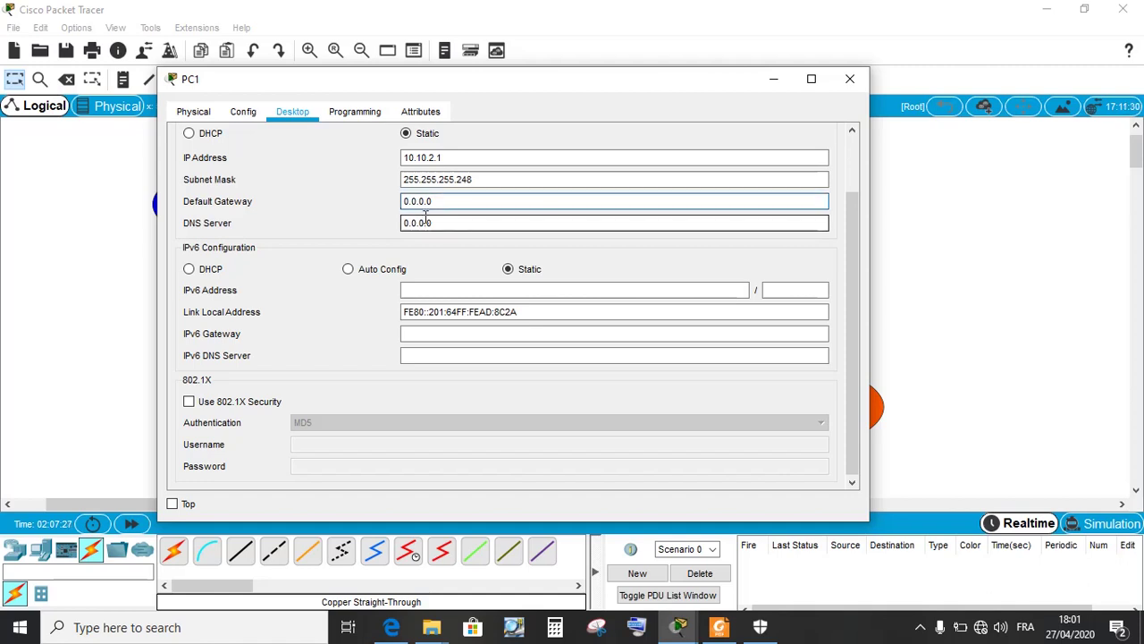
{"action": "left_click", "coordinate": [438, 201]}
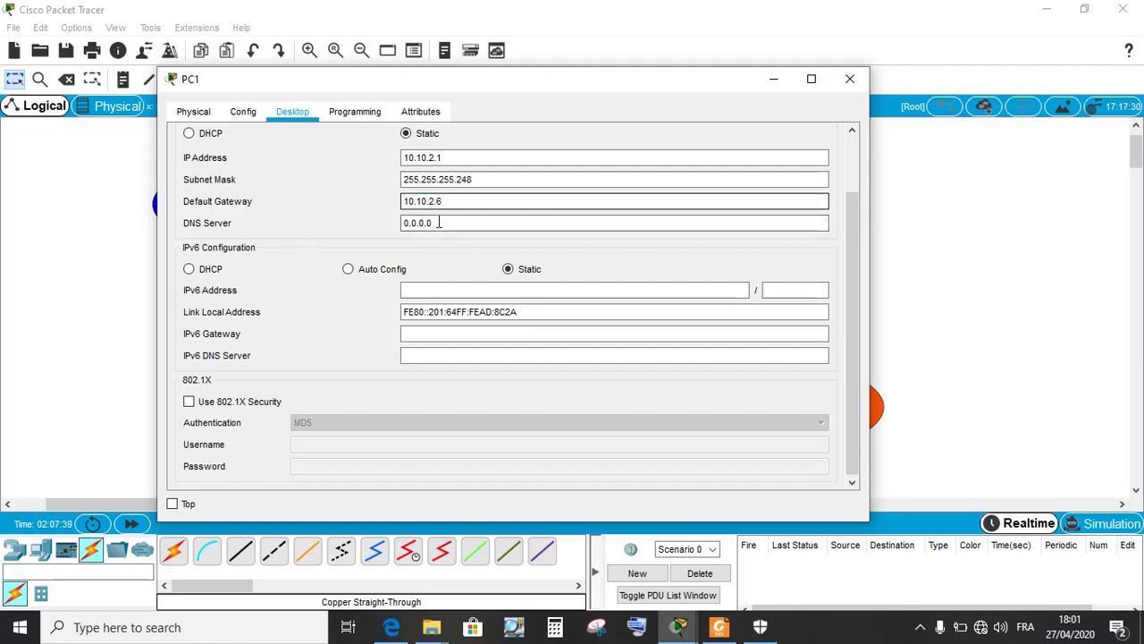
- Check the VLAN 2 subinterface address in cours TP RESEAU.pdf in Foxit Reader, return to Cisco Packet Tracer and close PC1's window
{"action": "left_click", "coordinate": [719, 627]}
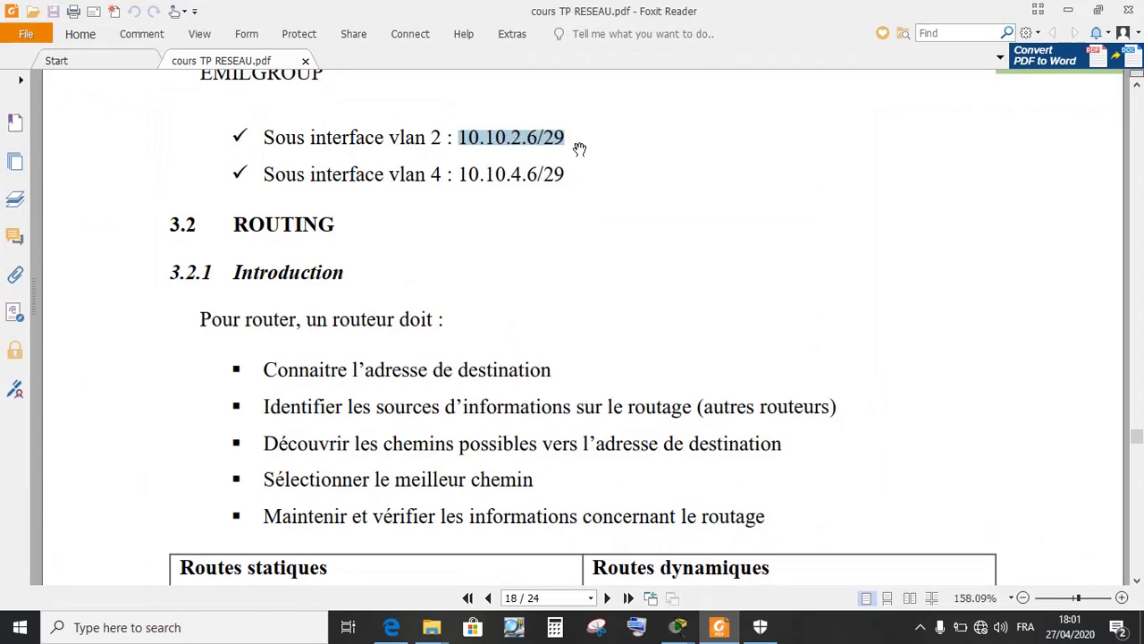
{"action": "left_click", "coordinate": [677, 627]}
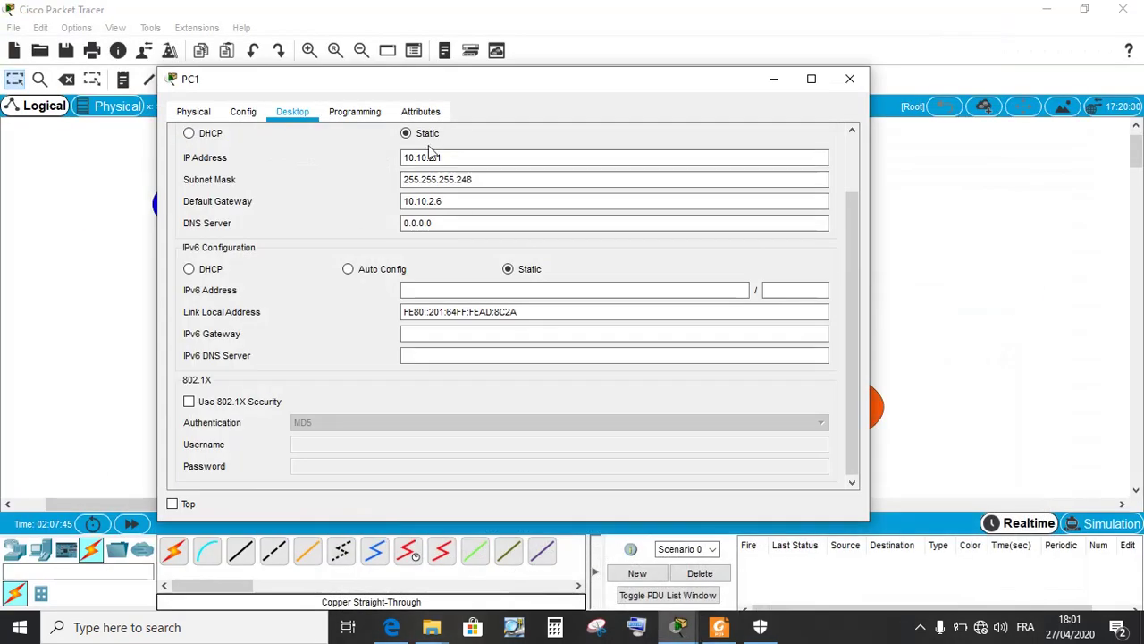
{"action": "left_click", "coordinate": [441, 200]}
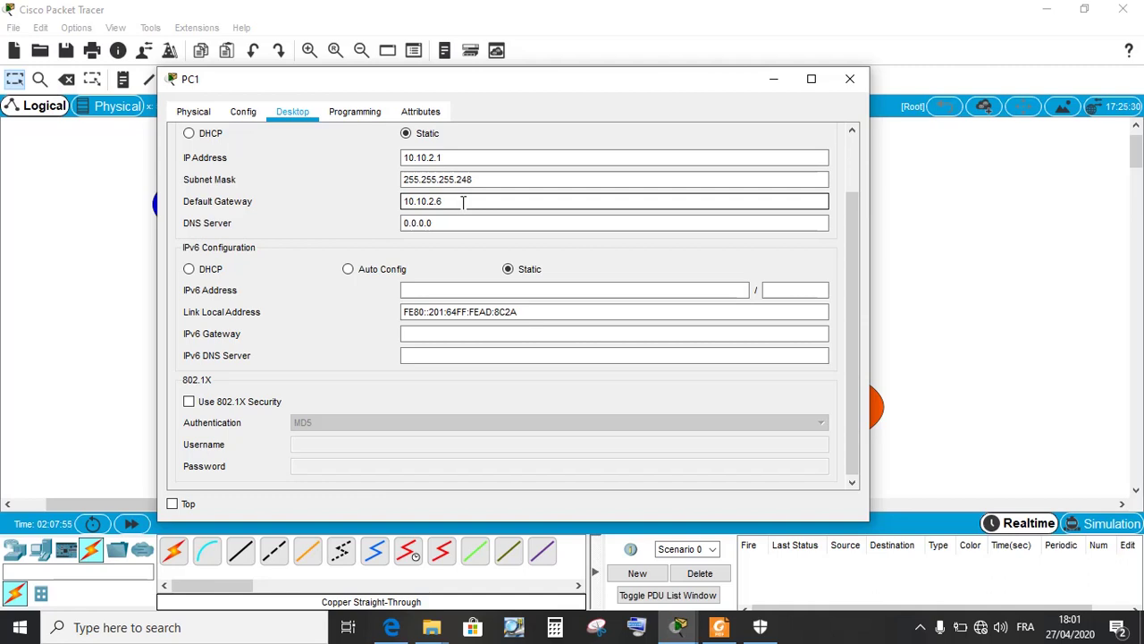
{"action": "left_click", "coordinate": [850, 80]}
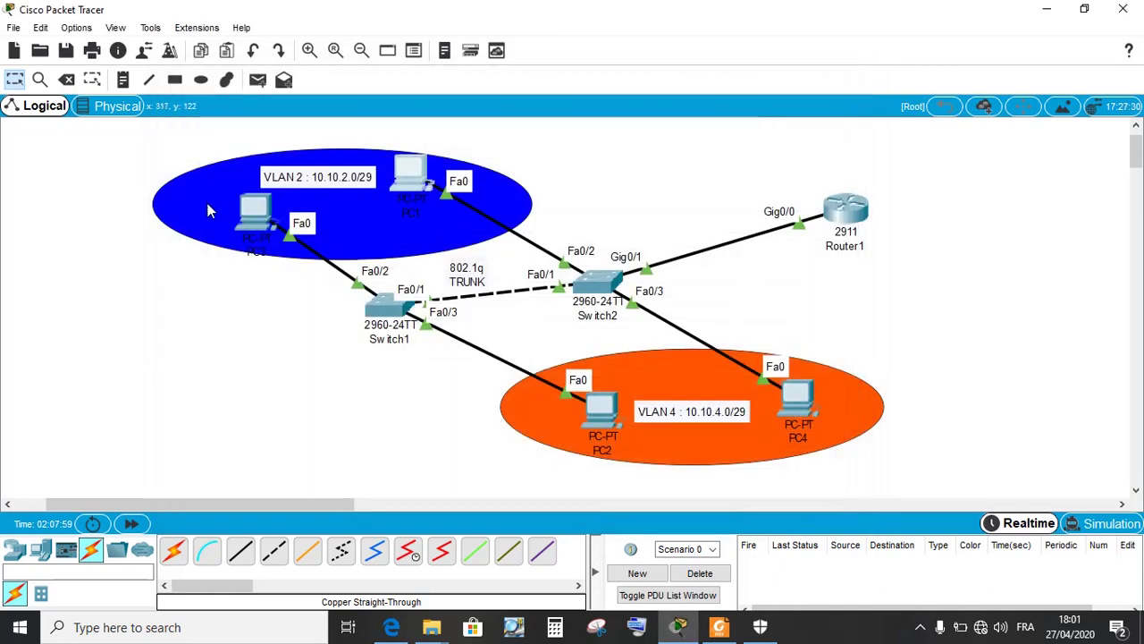
- Set PC3's default gateway to 10.10.2.6 in its IP configuration and close the PC3 window
{"action": "left_click", "coordinate": [243, 210]}
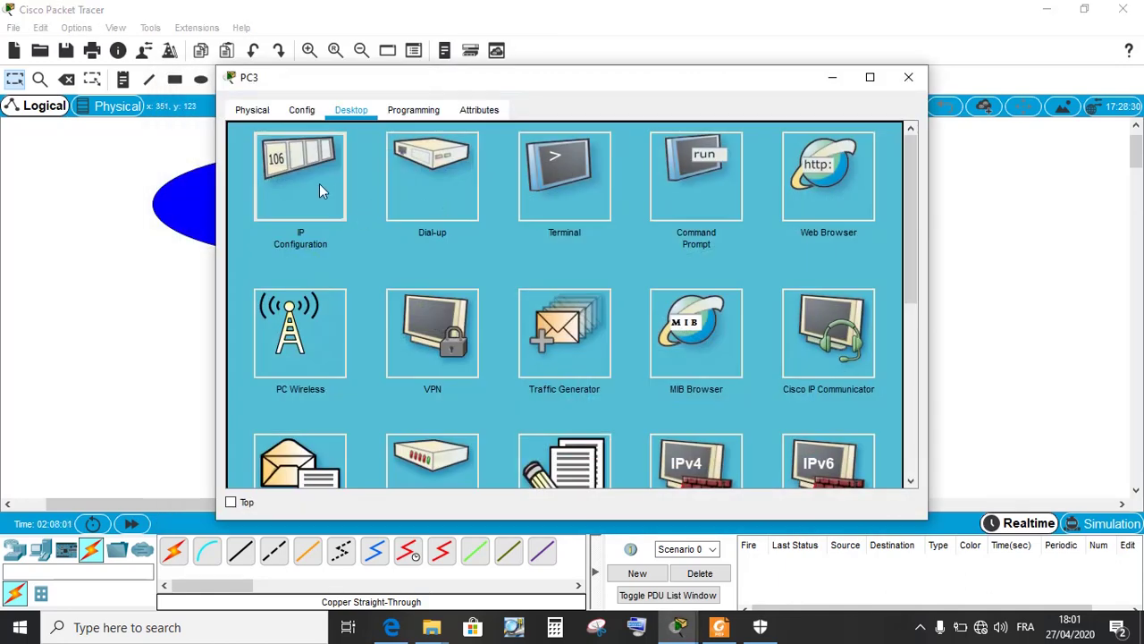
{"action": "left_click", "coordinate": [319, 183]}
{"action": "left_click", "coordinate": [503, 200]}
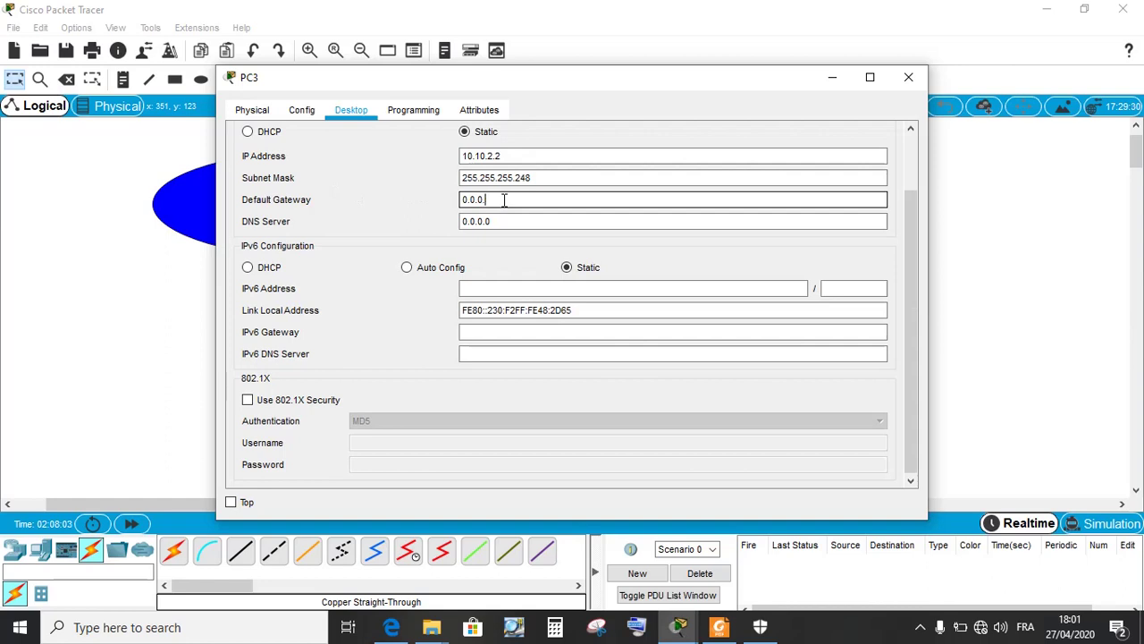
{"action": "key", "text": "BackSpace"}
{"action": "key", "text": "BackSpace"}
{"action": "key", "text": "BackSpace"}
{"action": "key", "text": "BackSpace"}
{"action": "key", "text": "BackSpace"}
{"action": "key", "text": "BackSpace"}
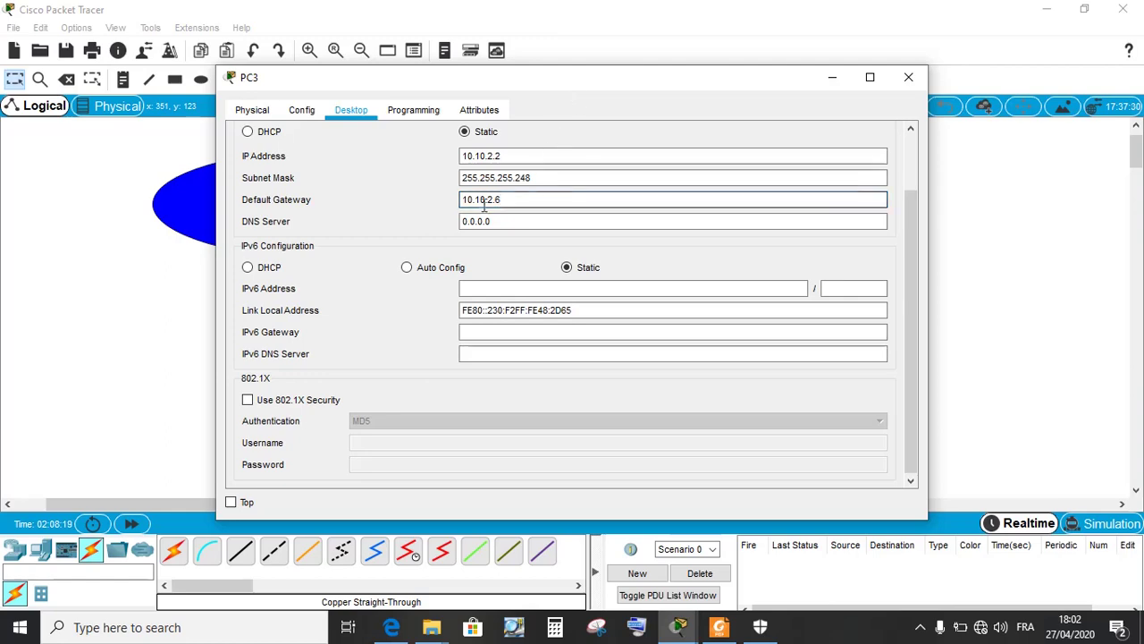
{"action": "left_click", "coordinate": [908, 77]}
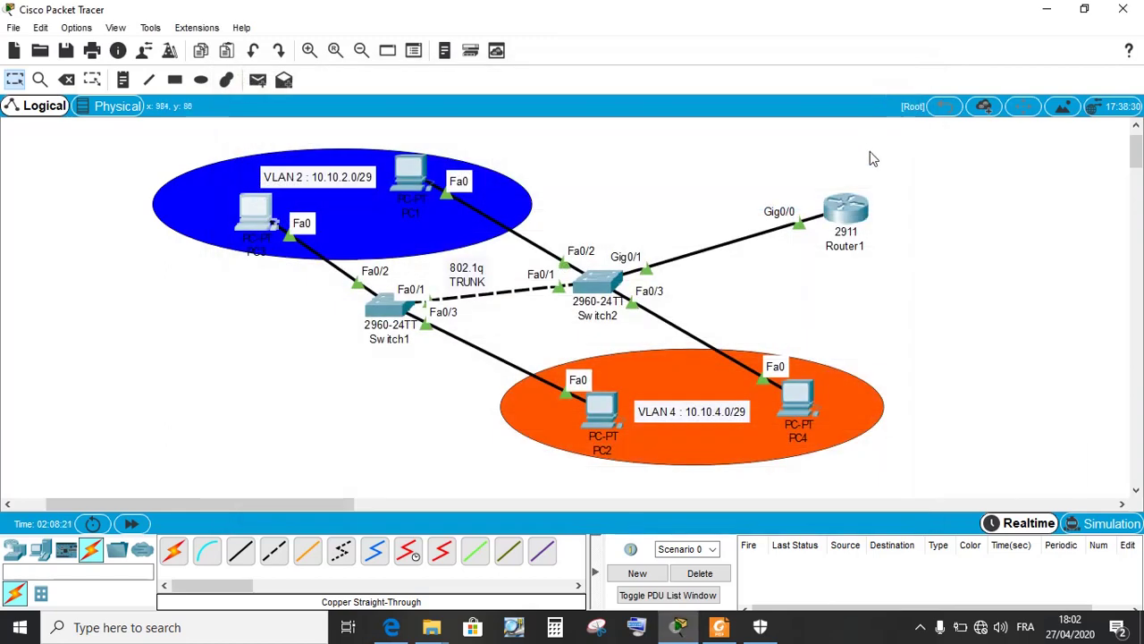
- Check the VLAN 4 subinterface address in cours TP RESEAU.pdf in Foxit Reader, return to Cisco Packet Tracer and set PC2's default gateway to 10.10.4.6
{"action": "left_click", "coordinate": [592, 419]}
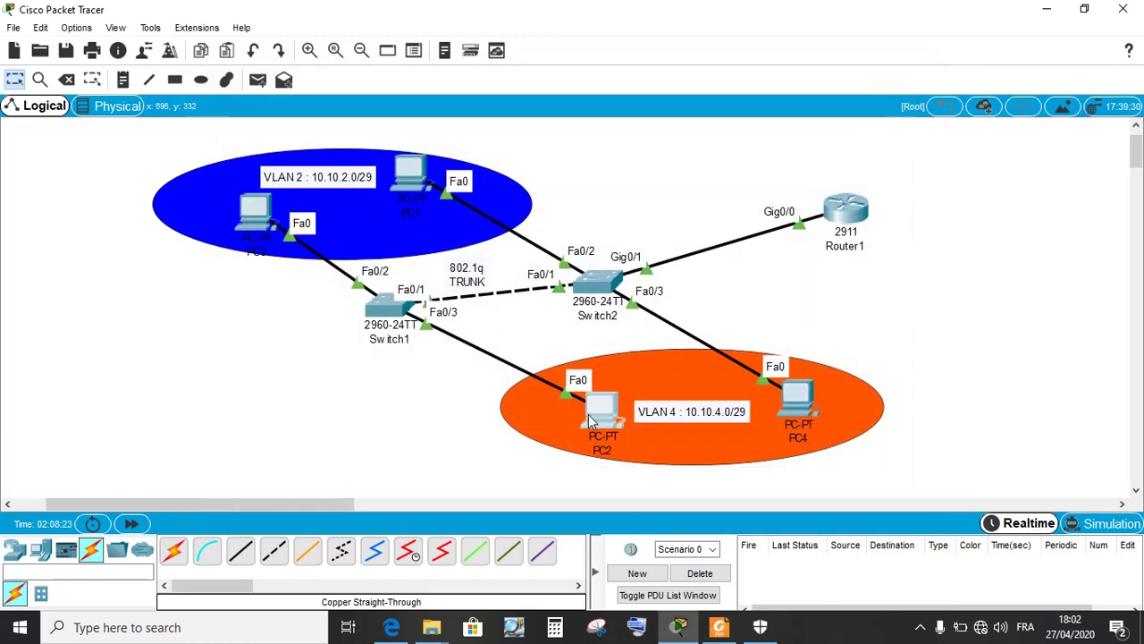
{"action": "left_click", "coordinate": [731, 633]}
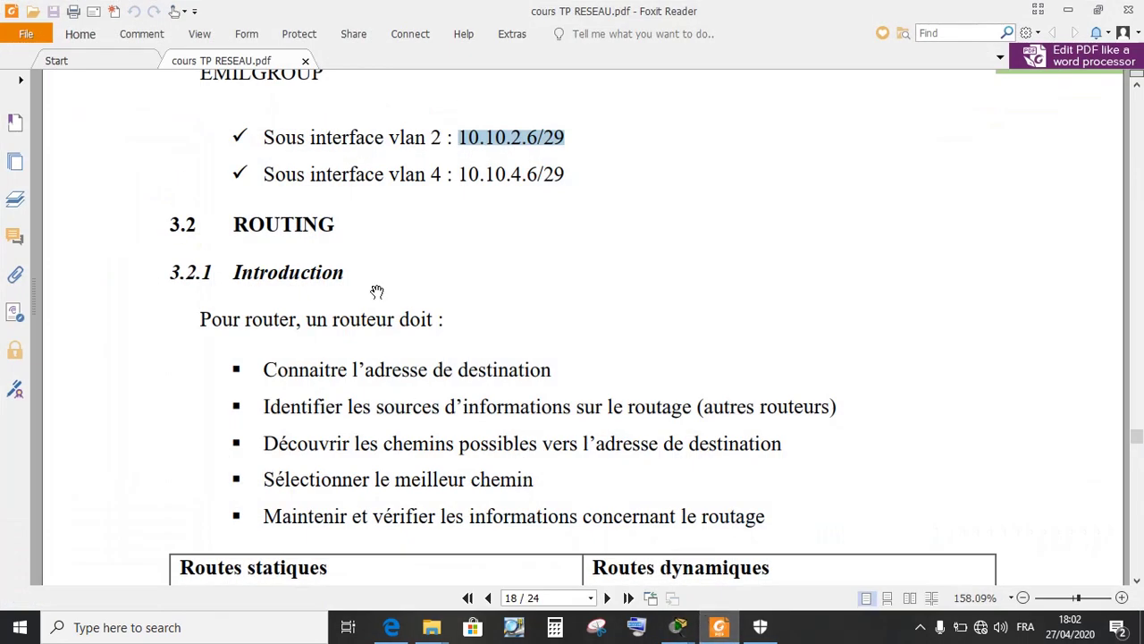
{"action": "left_click_drag", "start_coordinate": [456, 174], "coordinate": [559, 170]}
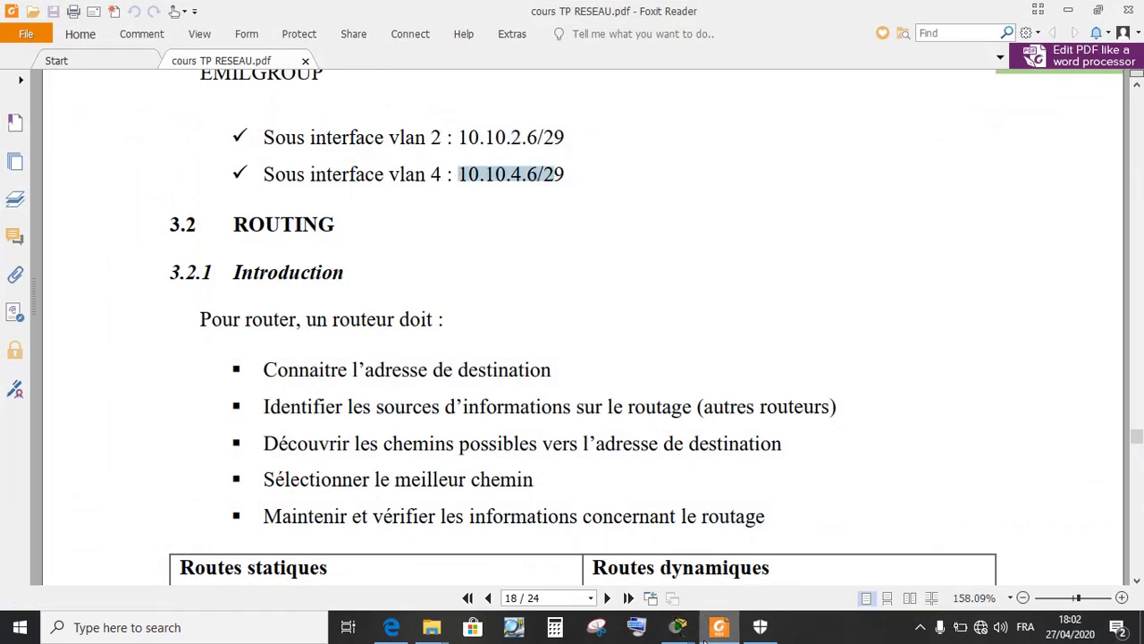
{"action": "left_click", "coordinate": [678, 626]}
{"action": "left_click", "coordinate": [306, 192]}
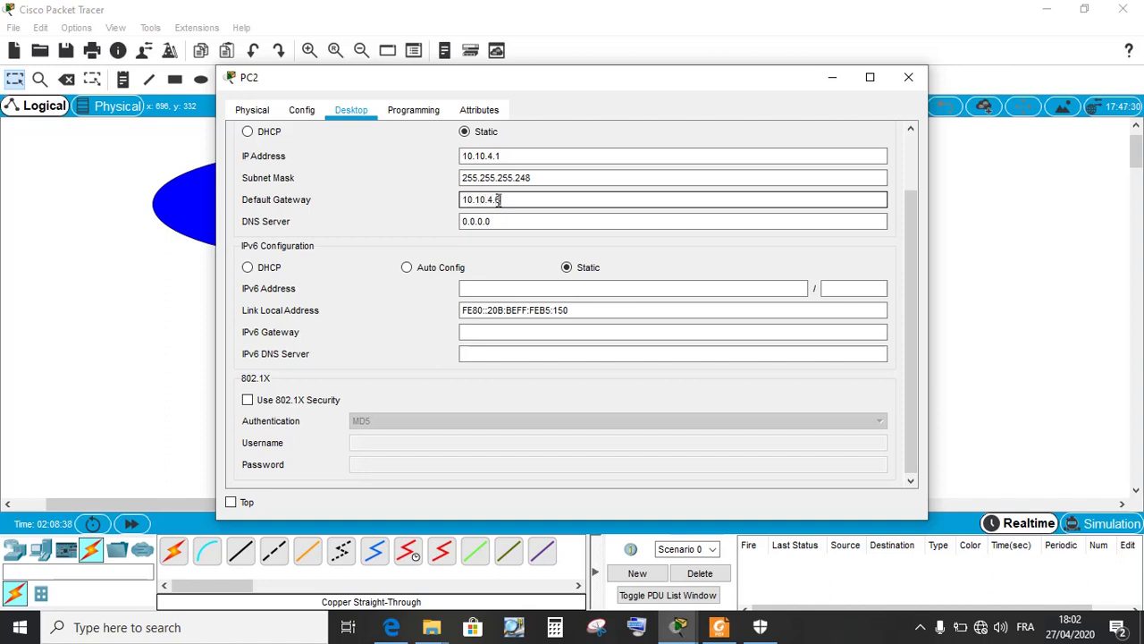
{"action": "left_click", "coordinate": [909, 77]}
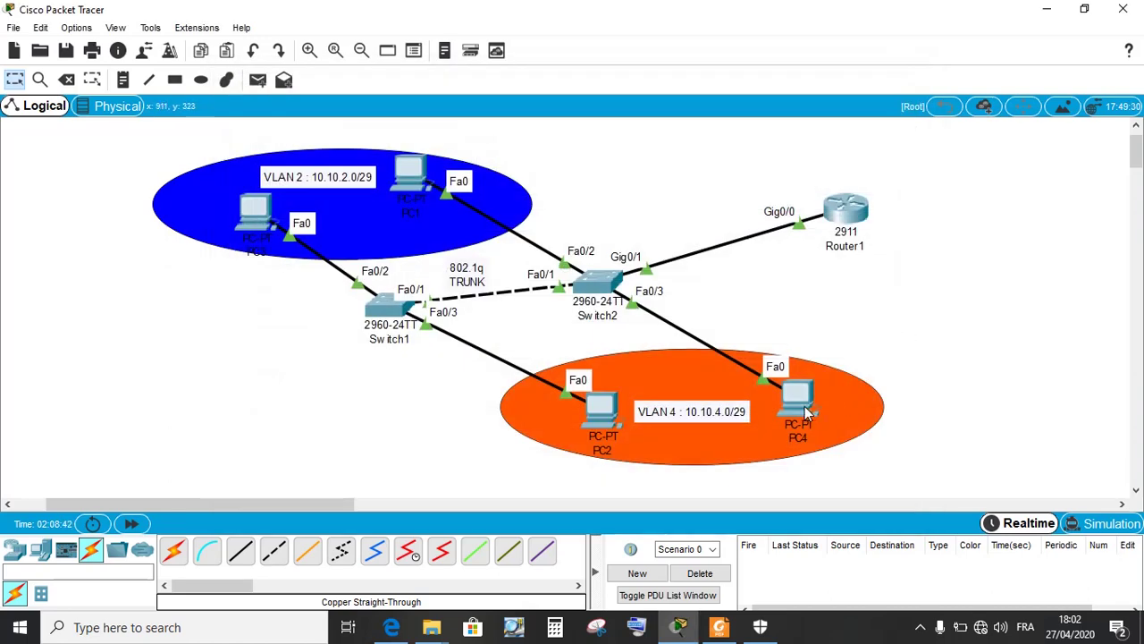
- Set PC4's default gateway to 10.10.4.6 in its IP configuration and close the PC4 window
{"action": "left_click", "coordinate": [798, 400]}
{"action": "left_click", "coordinate": [259, 207]}
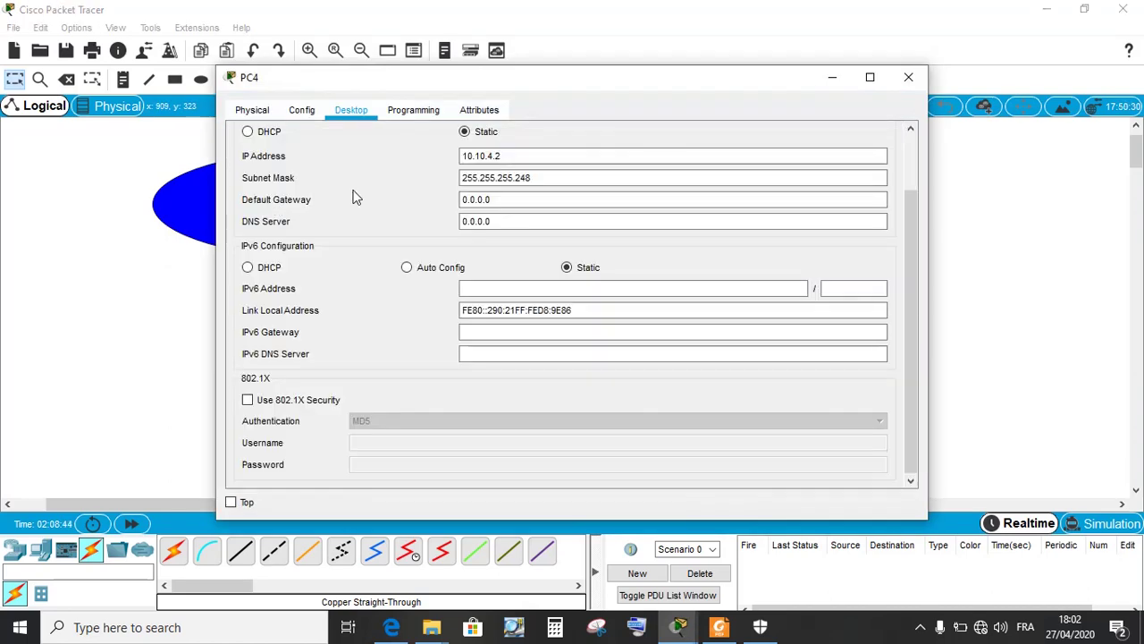
{"action": "left_click", "coordinate": [541, 200]}
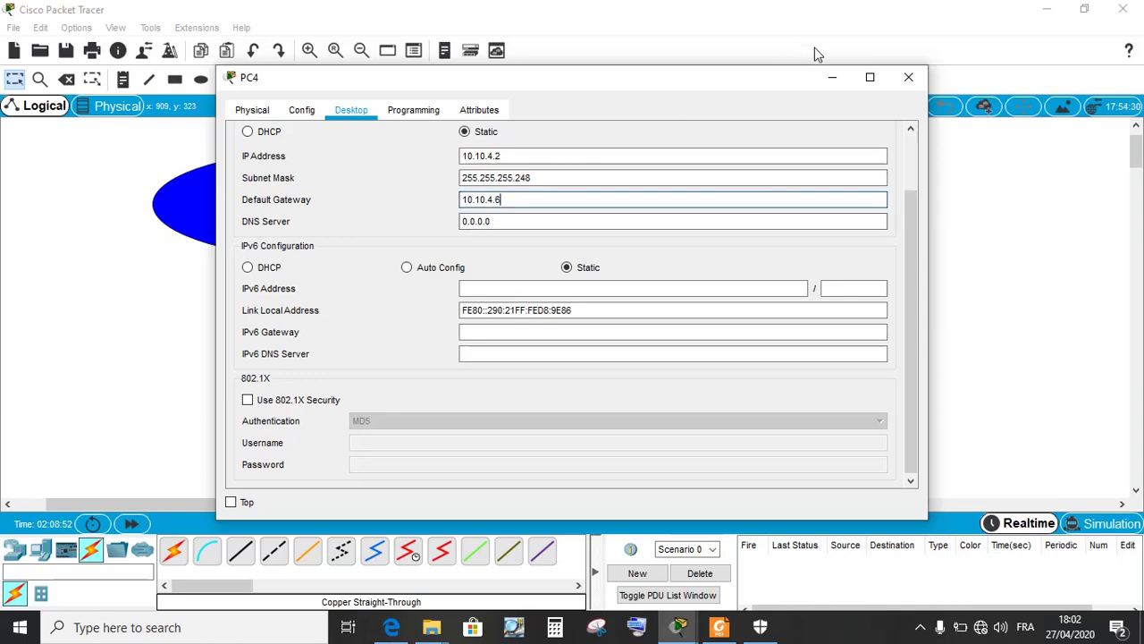
{"action": "left_click", "coordinate": [908, 77]}
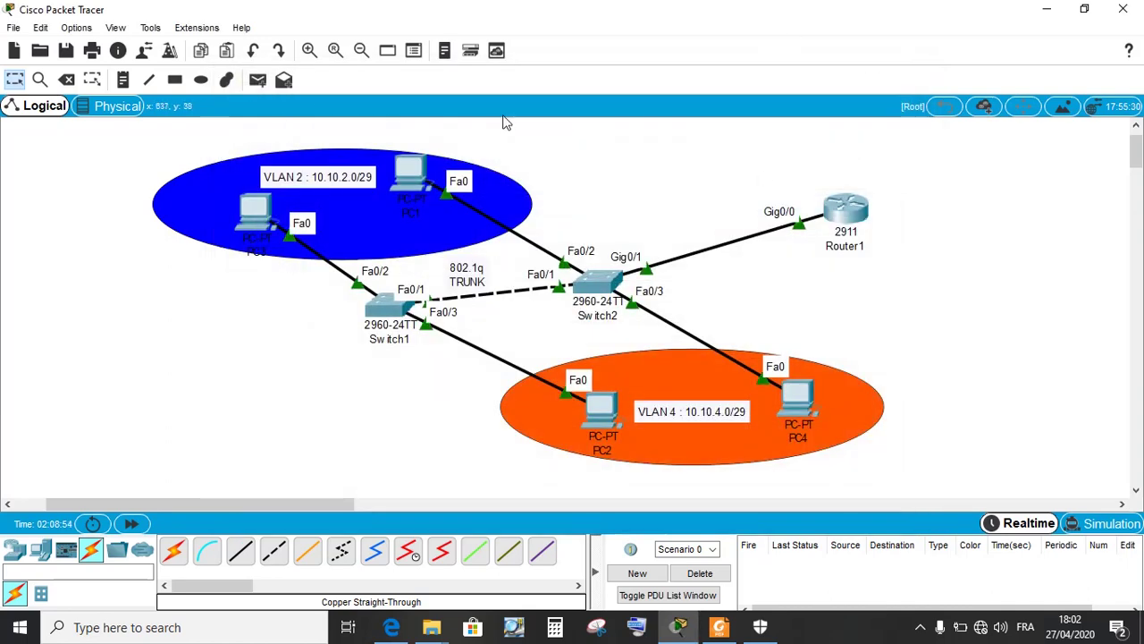
- Send a simple PDU from PC3 in VLAN 2 to PC2 in VLAN 4, and clear the scenario
{"action": "left_click", "coordinate": [259, 80]}
{"action": "left_click", "coordinate": [259, 217]}
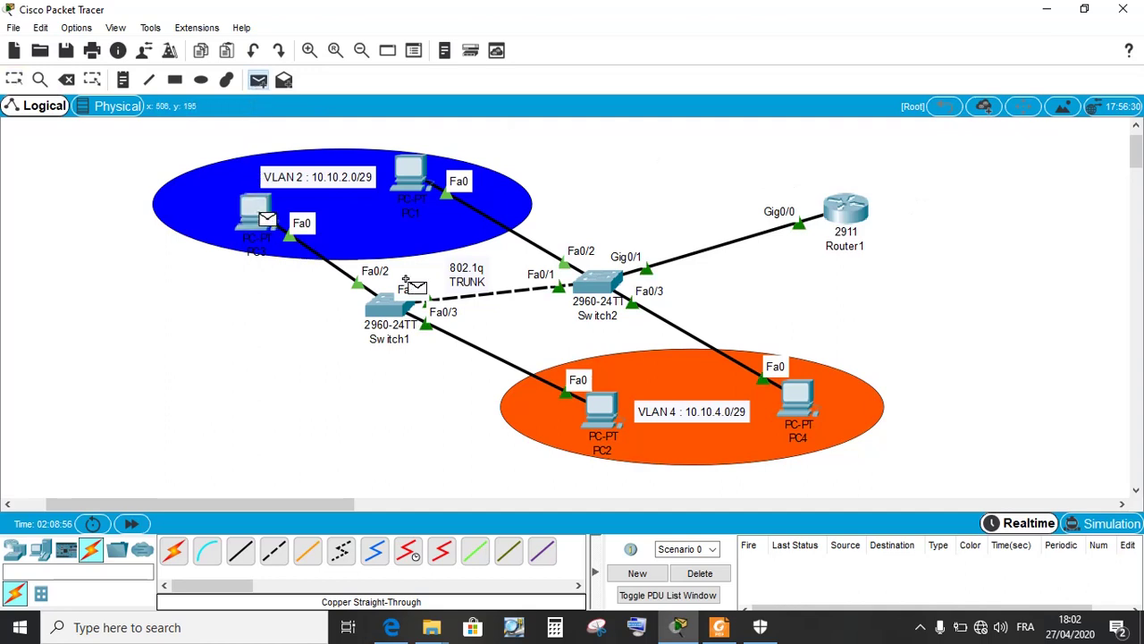
{"action": "left_click", "coordinate": [591, 404]}
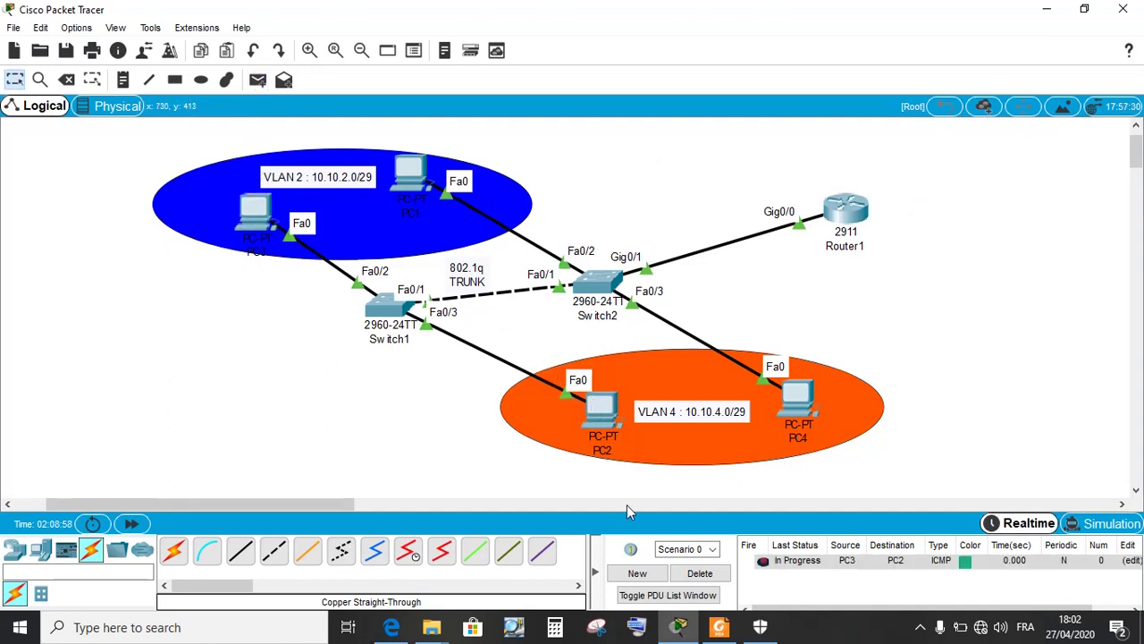
{"action": "left_click", "coordinate": [700, 573]}
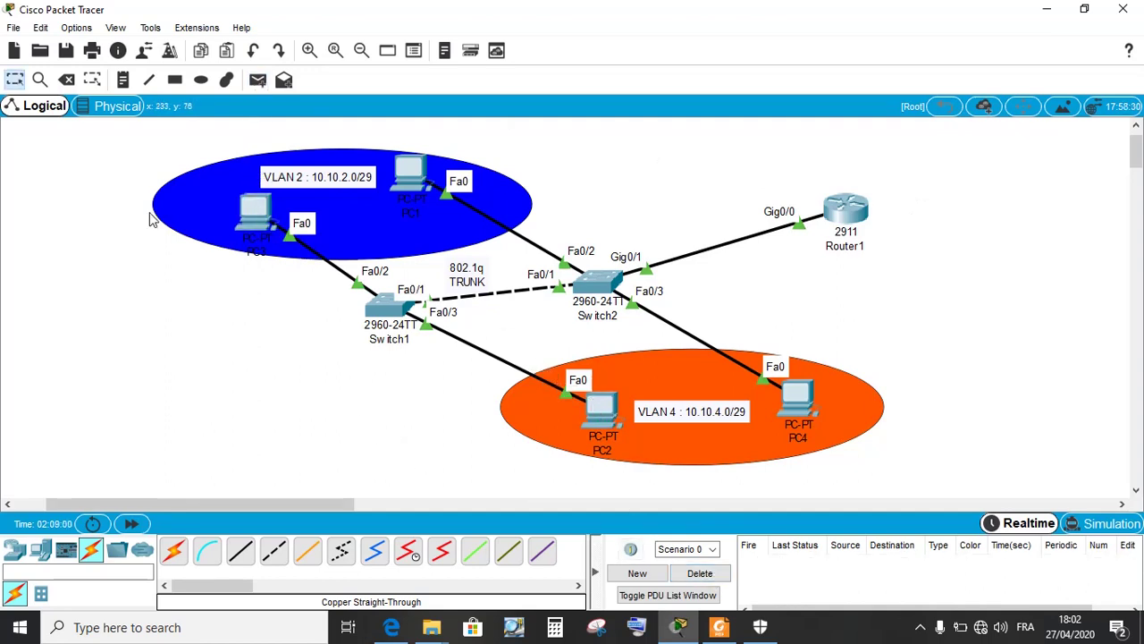
- Test connectivity inside VLAN 2 with a simple PDU from PC1 to PC3, and clear the scenario
{"action": "left_click", "coordinate": [259, 81]}
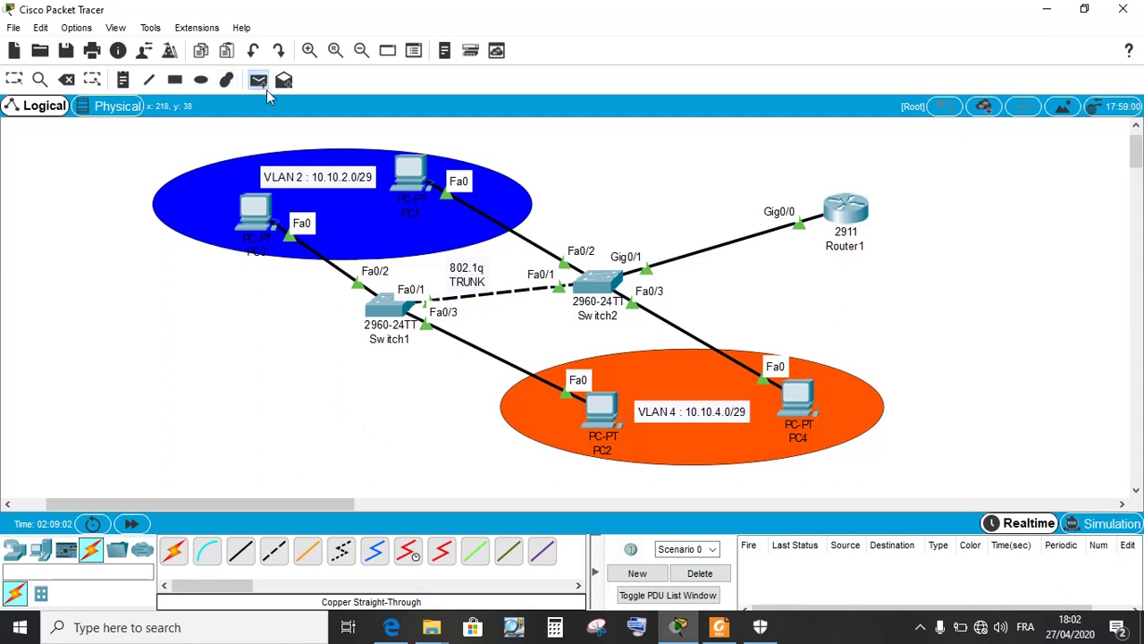
{"action": "left_click", "coordinate": [410, 172]}
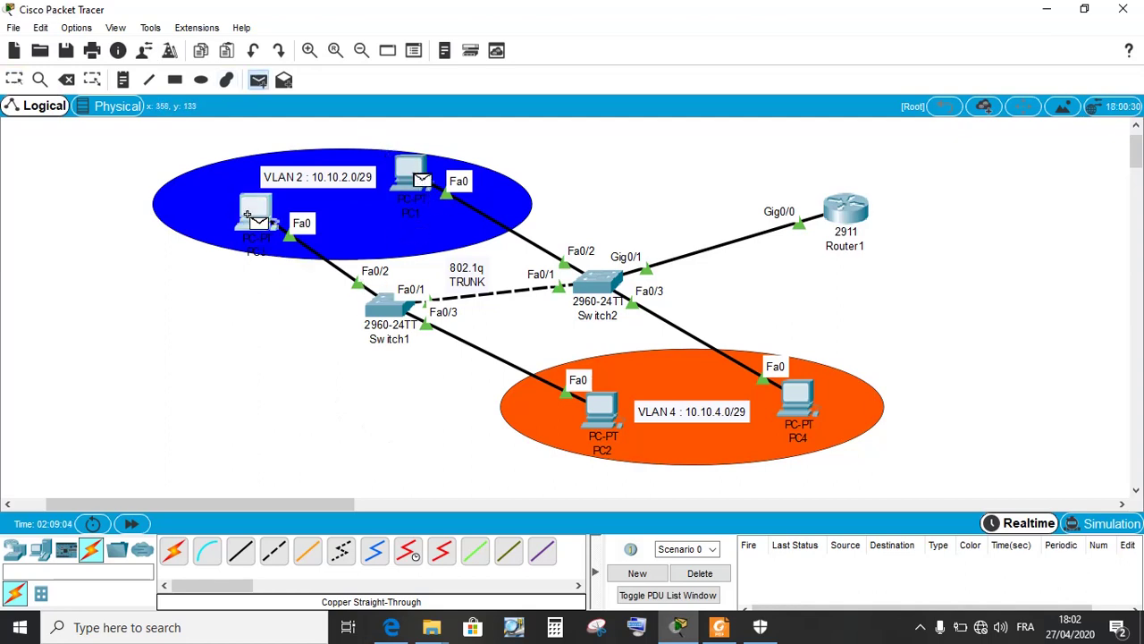
{"action": "left_click", "coordinate": [256, 213]}
{"action": "left_click", "coordinate": [700, 573]}
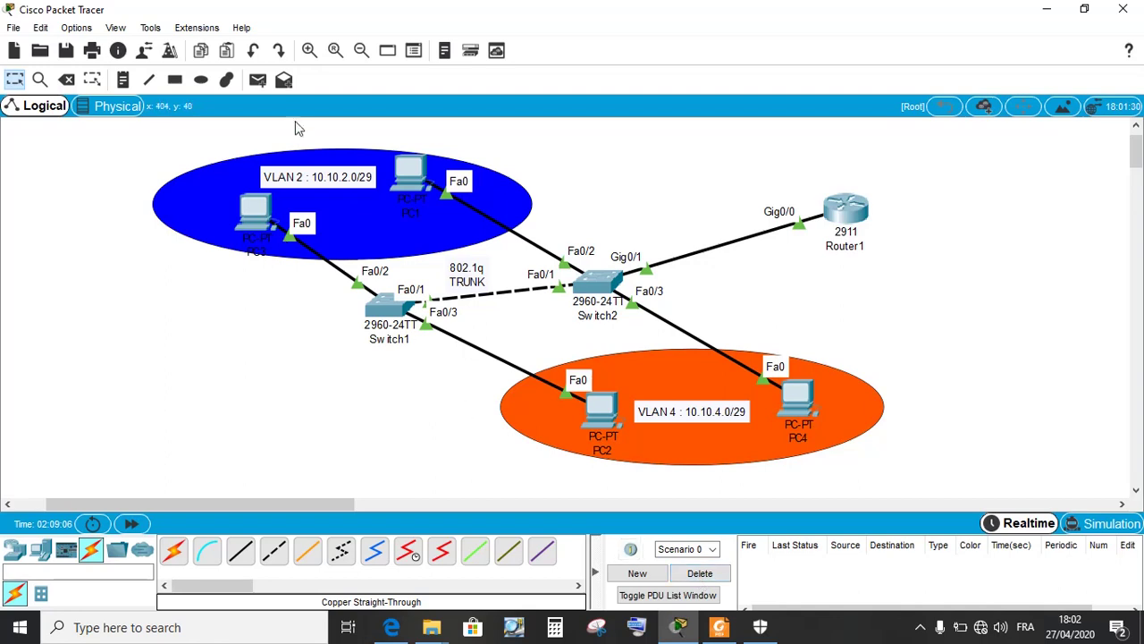
- Test inter-VLAN connectivity with simple PDUs from PC3 to PC2 and from PC1 to PC4, and clear the scenario
{"action": "left_click", "coordinate": [257, 80]}
{"action": "left_click", "coordinate": [256, 211]}
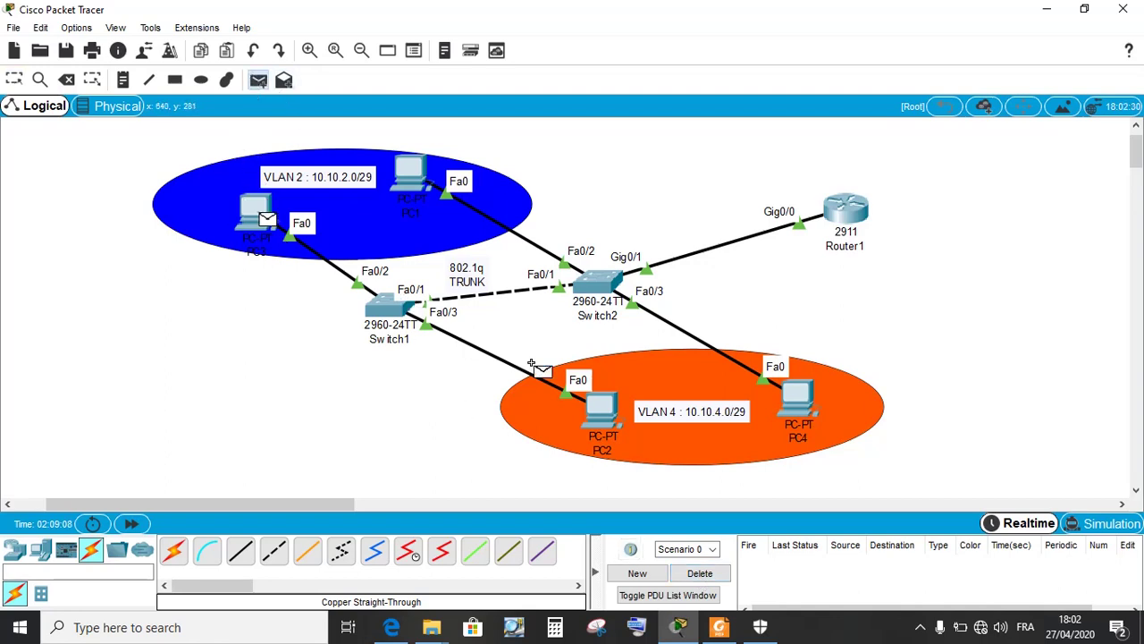
{"action": "left_click", "coordinate": [592, 404]}
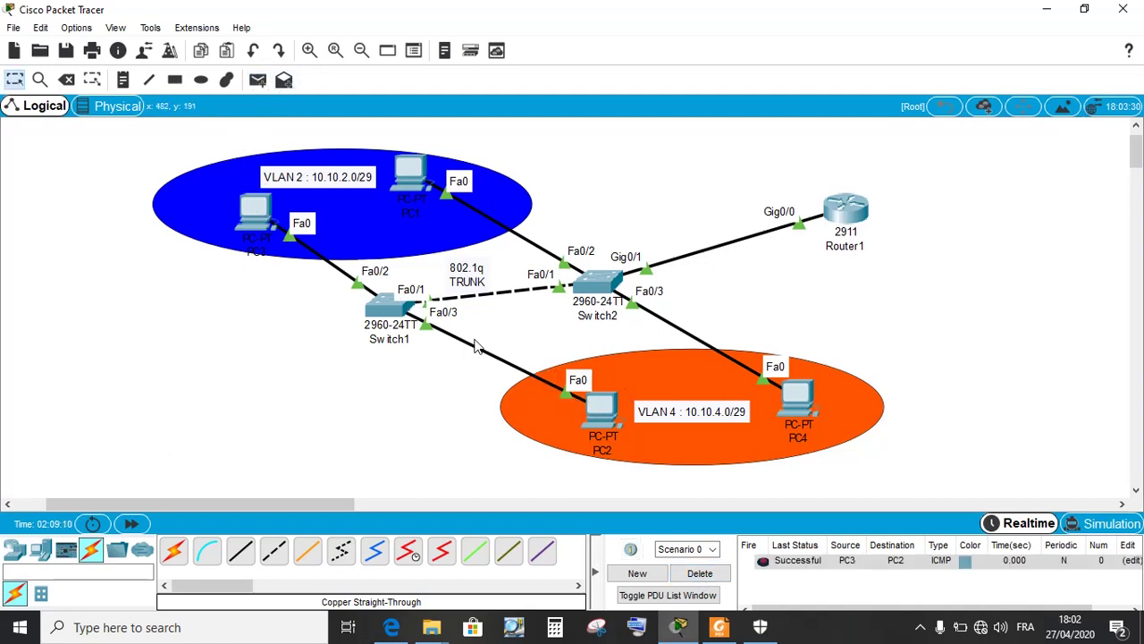
{"action": "left_click", "coordinate": [257, 81]}
{"action": "left_click", "coordinate": [413, 172]}
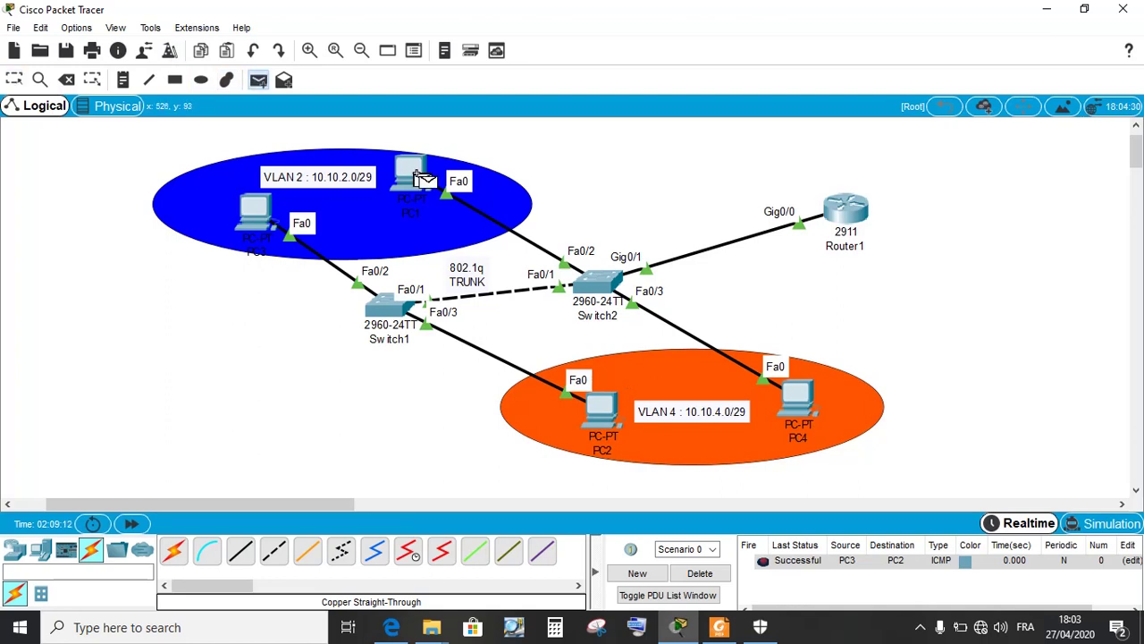
{"action": "left_click", "coordinate": [778, 370]}
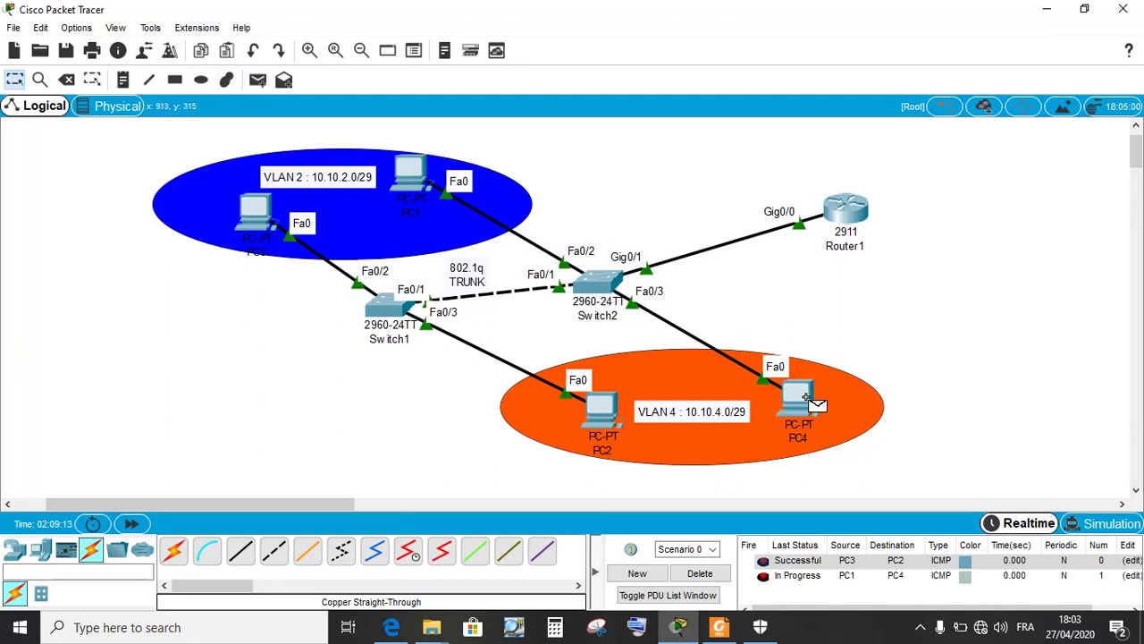
{"action": "left_click", "coordinate": [701, 575]}
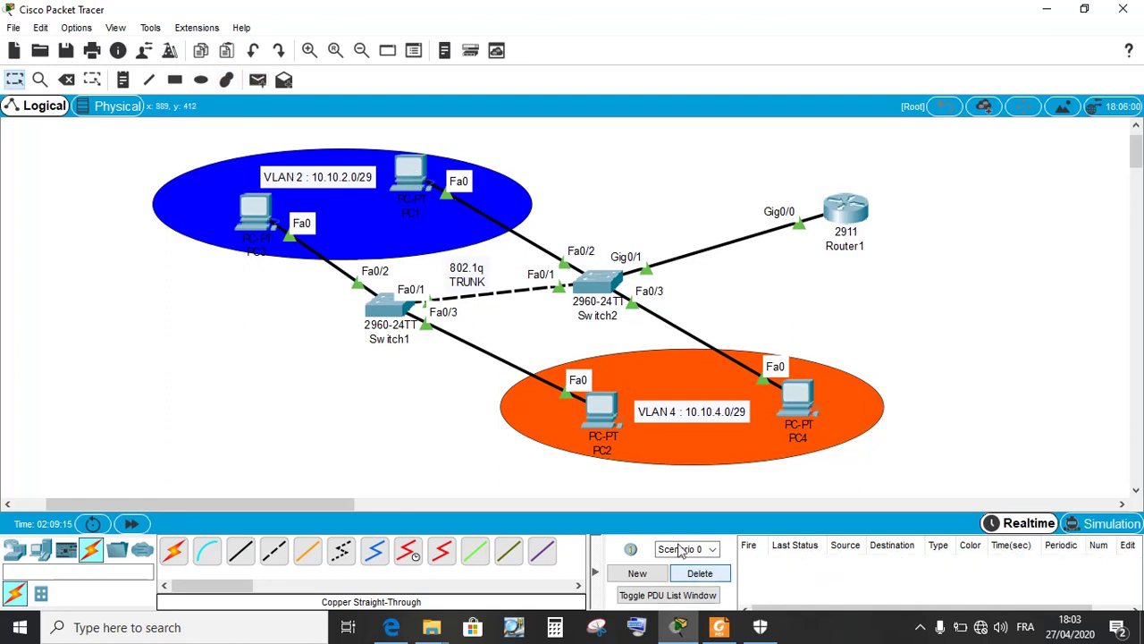
- Send simple PDUs from PC1 to PC4, PC3 to PC2 and PC3 to PC4 to test inter-VLAN routing, and clear the scenario
{"action": "left_click", "coordinate": [258, 80]}
{"action": "left_click", "coordinate": [427, 166]}
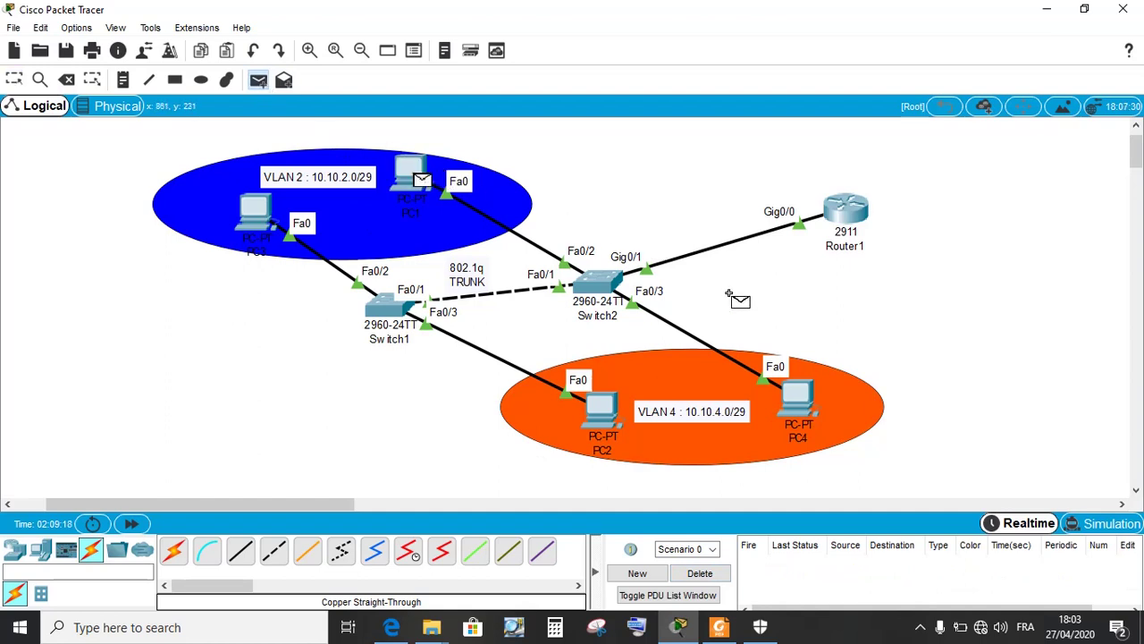
{"action": "left_click", "coordinate": [793, 392]}
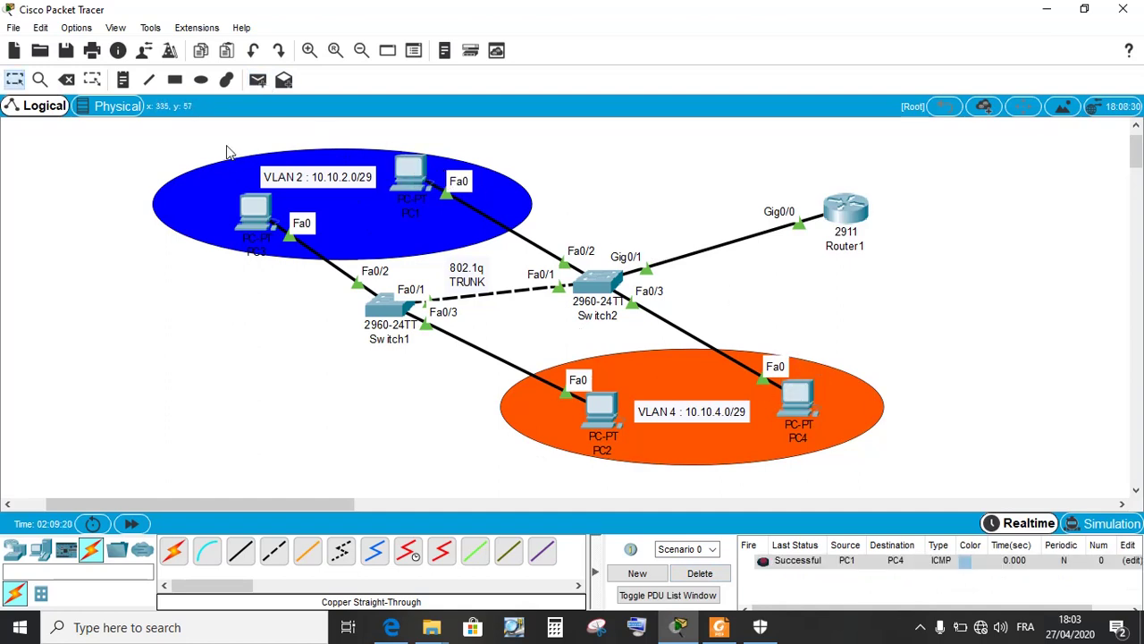
{"action": "left_click", "coordinate": [257, 80]}
{"action": "left_click", "coordinate": [262, 215]}
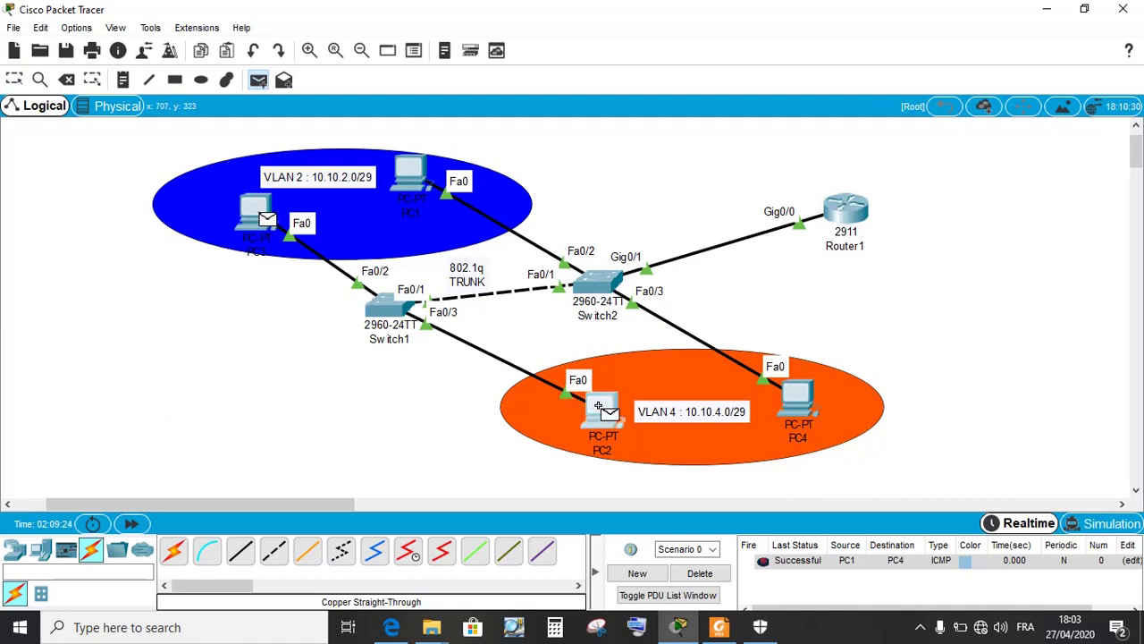
{"action": "left_click", "coordinate": [597, 410]}
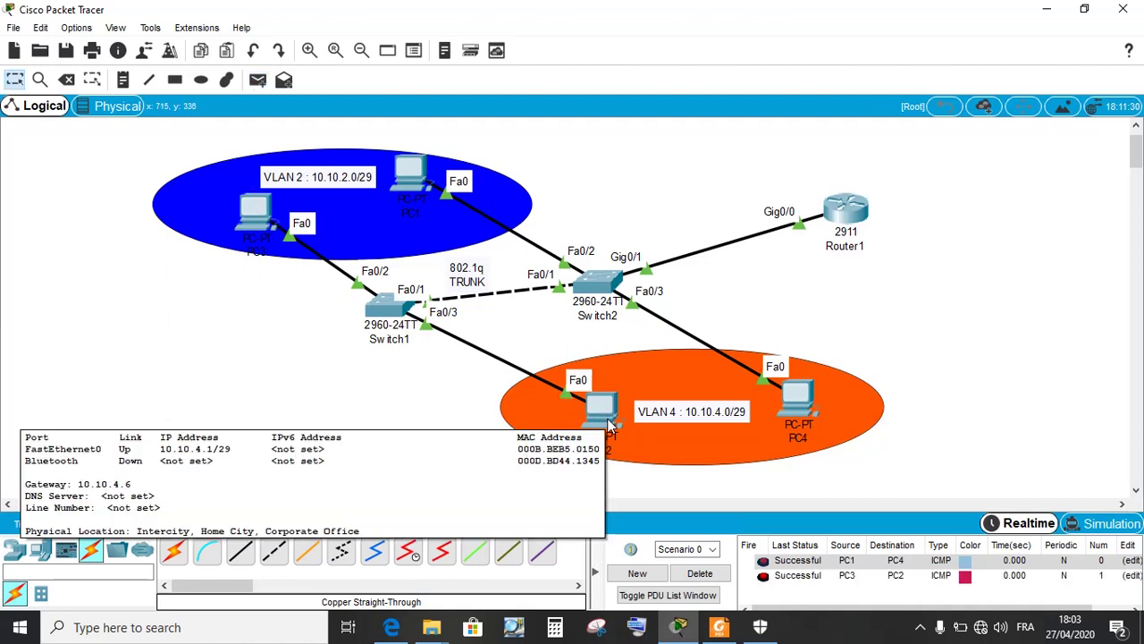
{"action": "left_click", "coordinate": [256, 83]}
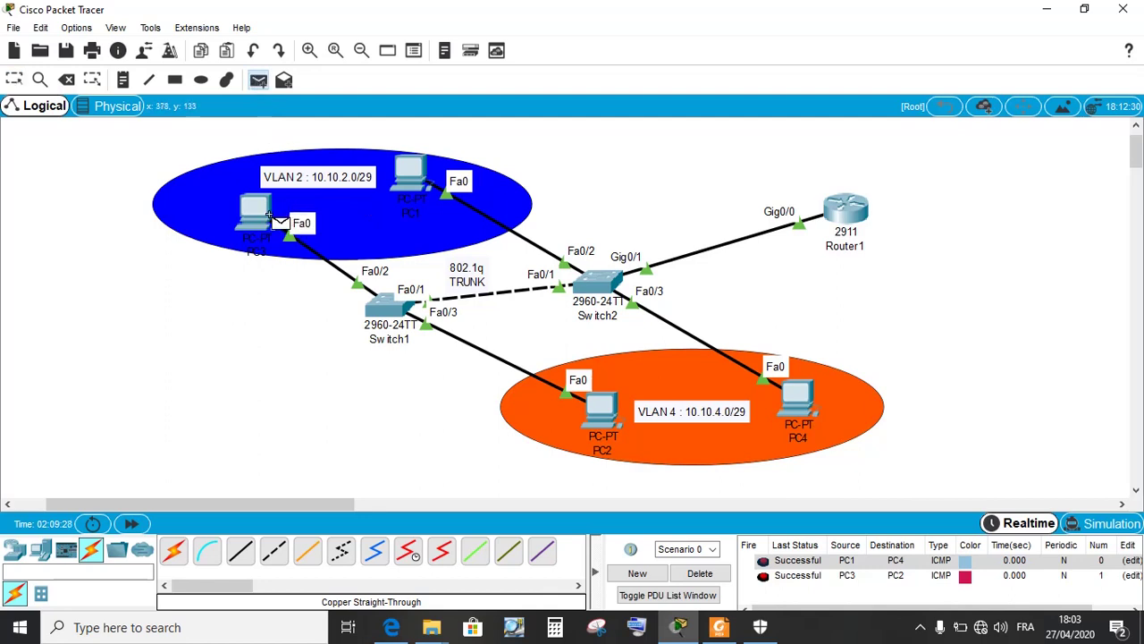
{"action": "left_click", "coordinate": [263, 214]}
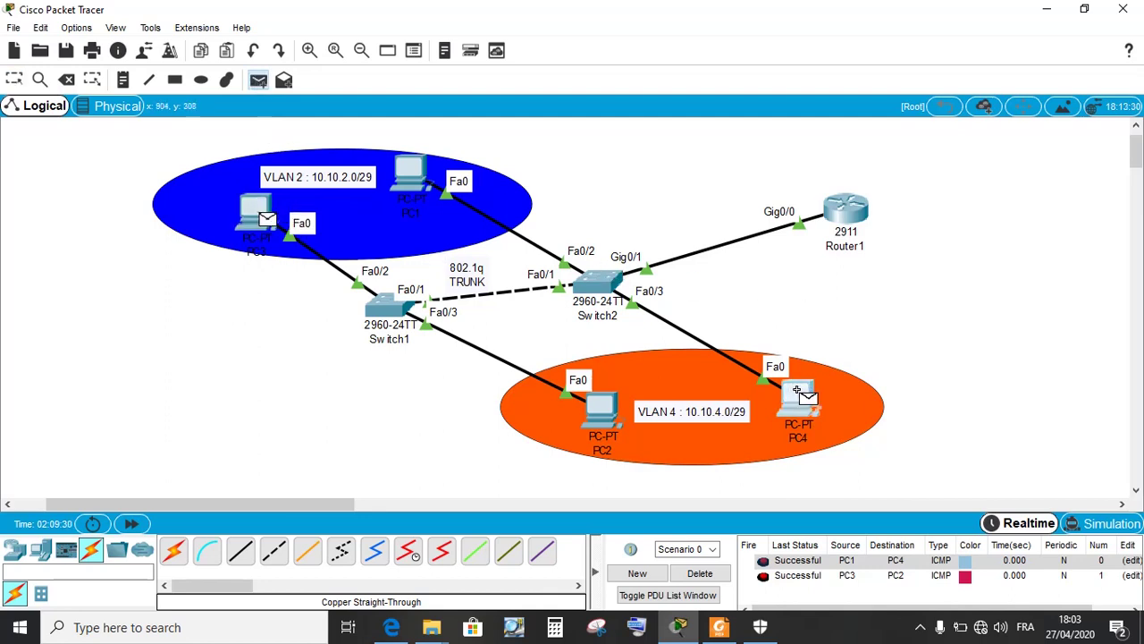
{"action": "left_click", "coordinate": [796, 393]}
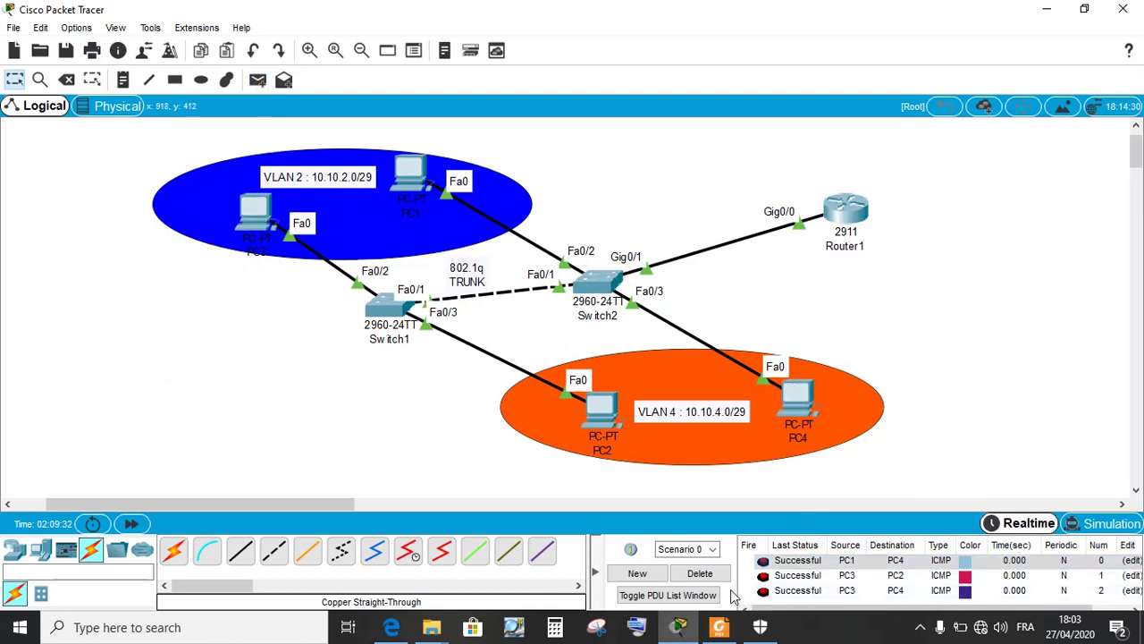
{"action": "left_click", "coordinate": [700, 573]}
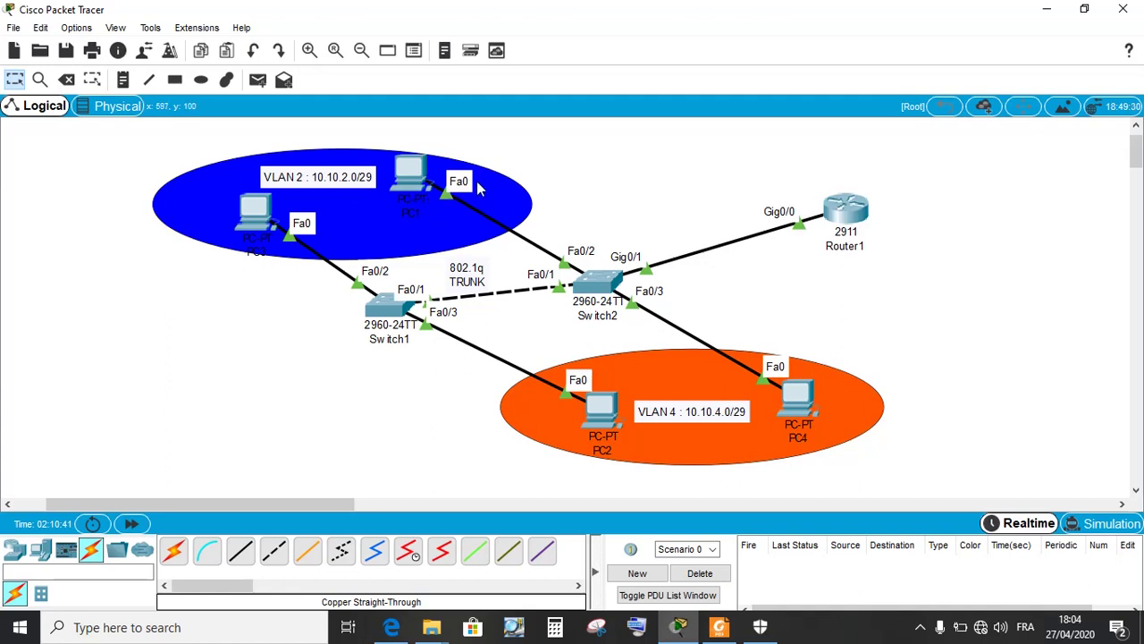
- Send a simple PDU from PC1 in VLAN 2 to PC2 in VLAN 4, and move Router1 slightly down and right in the topology
{"action": "left_click", "coordinate": [257, 82]}
{"action": "left_click", "coordinate": [414, 162]}
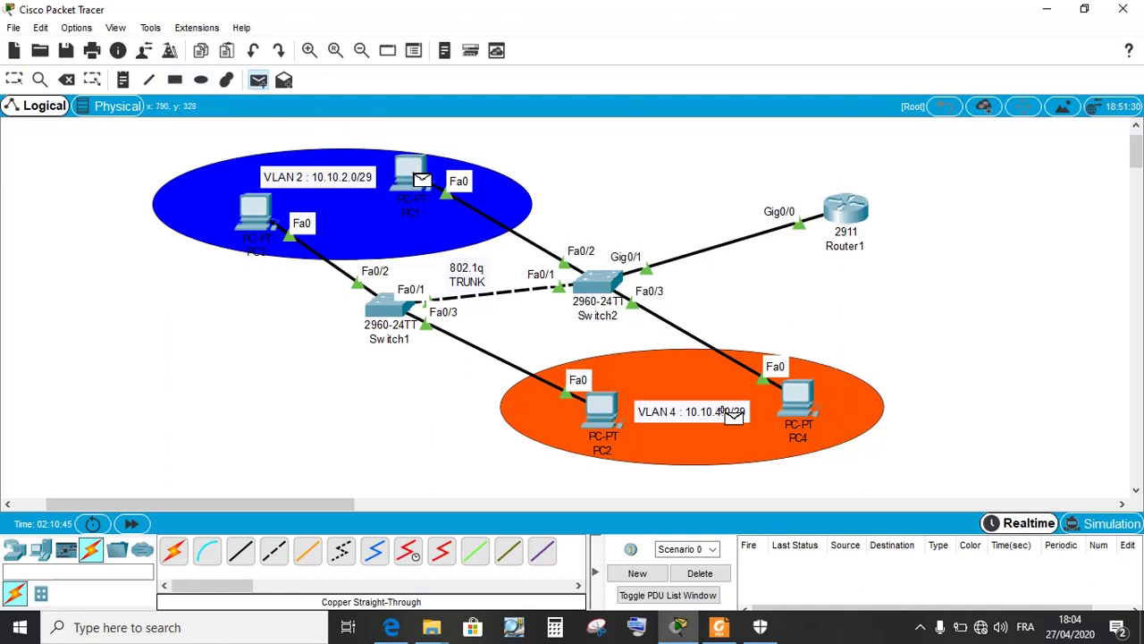
{"action": "left_click", "coordinate": [603, 413]}
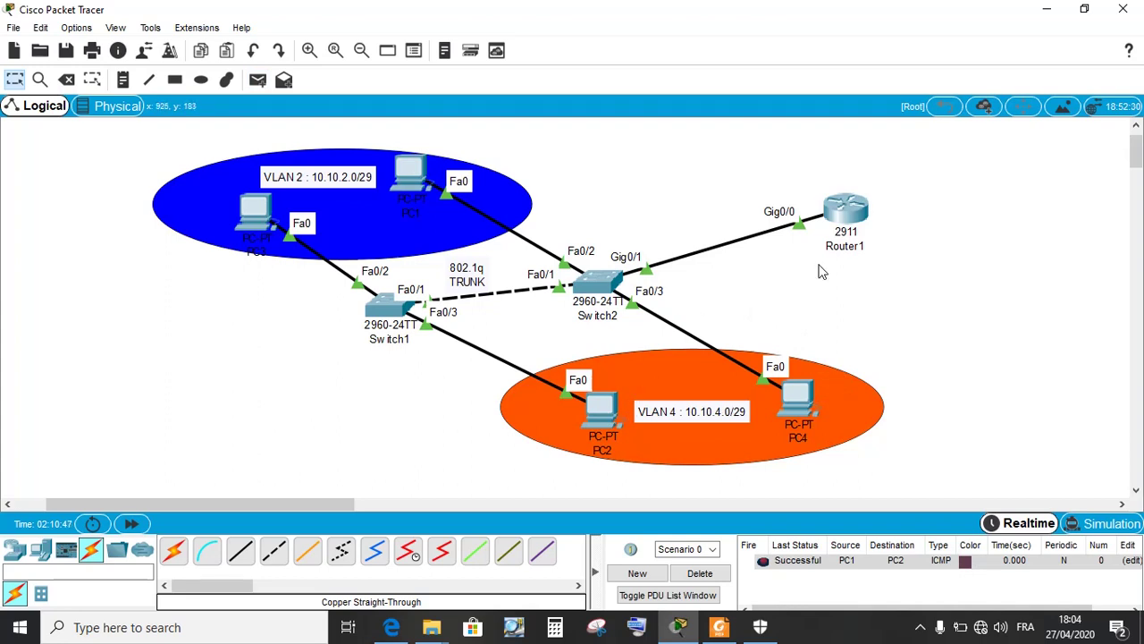
{"action": "left_click_drag", "start_coordinate": [833, 226], "coordinate": [845, 238]}
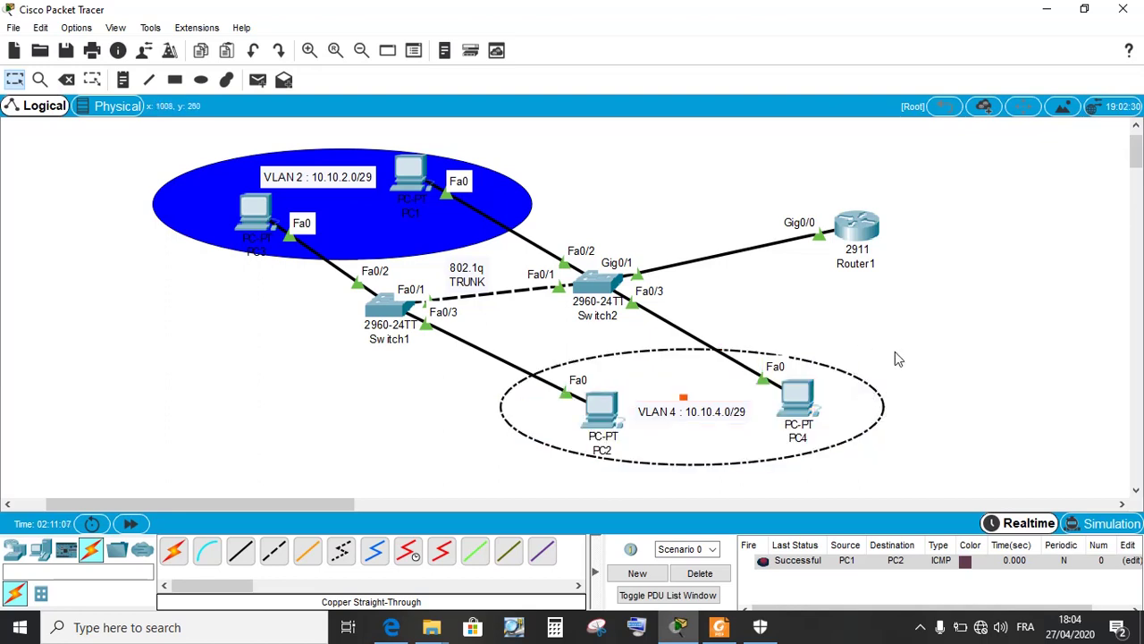
{"action": "left_click", "coordinate": [921, 627]}
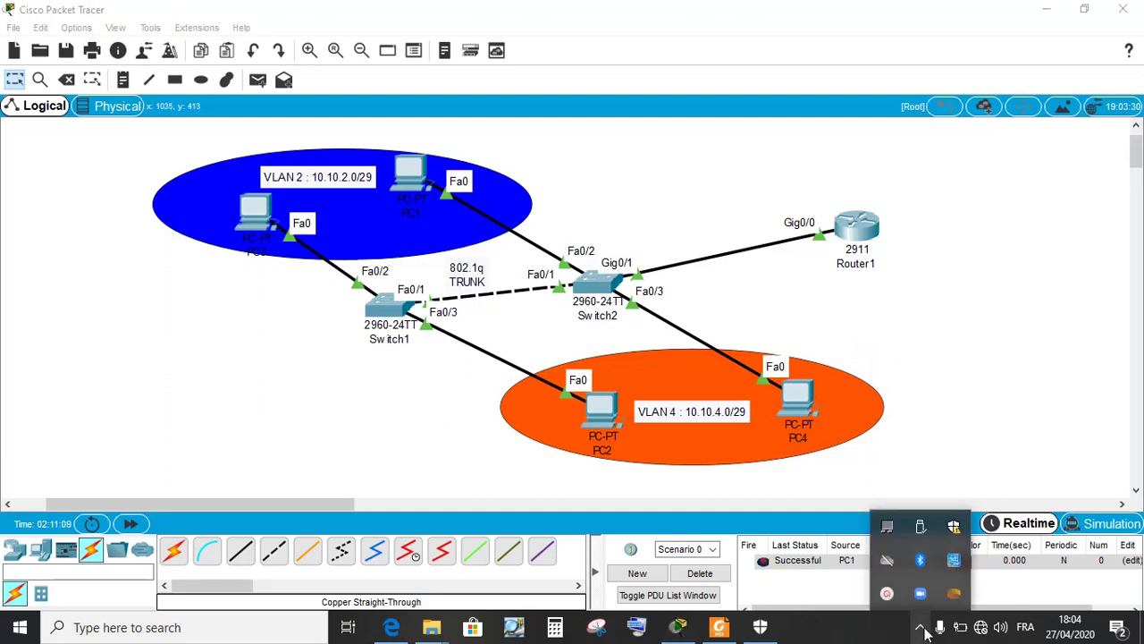
{"action": "left_click", "coordinate": [890, 595]}
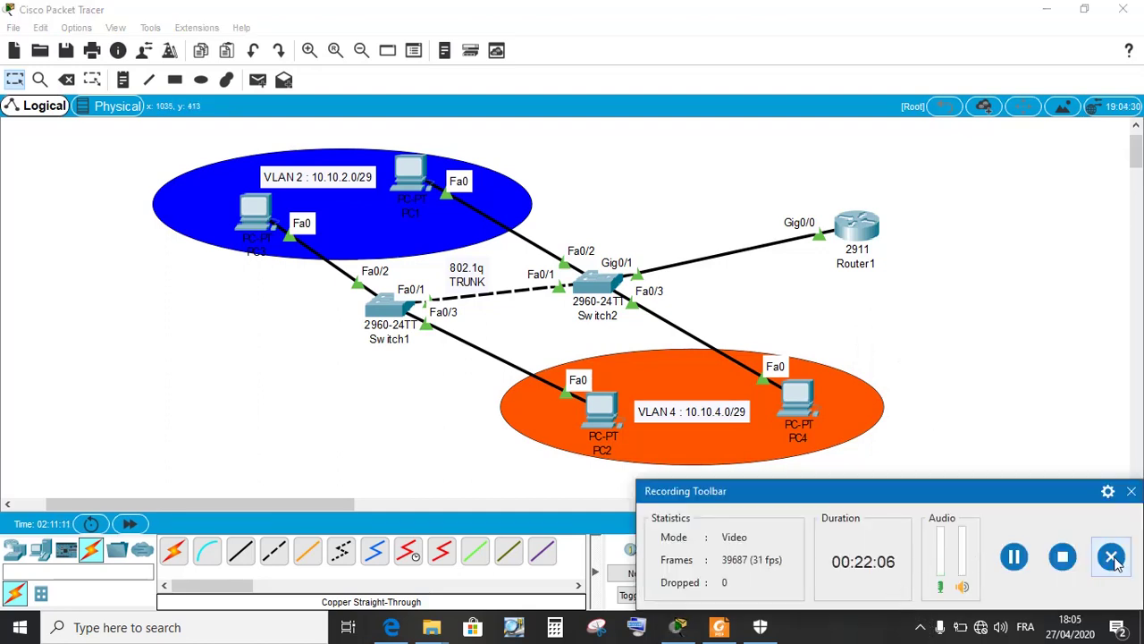